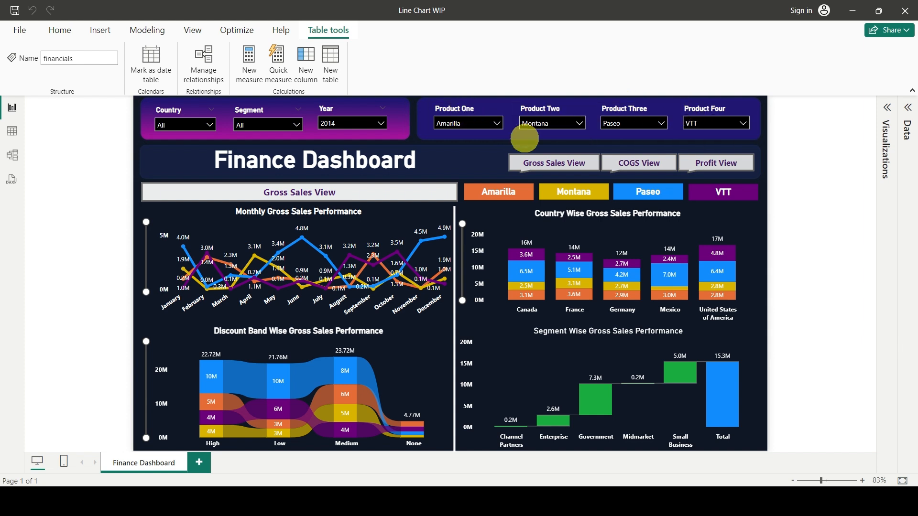
# Look through the product options offered by the Product One, Product Two, Product Three and Product Four slicers.
pyautogui.click(470, 124)
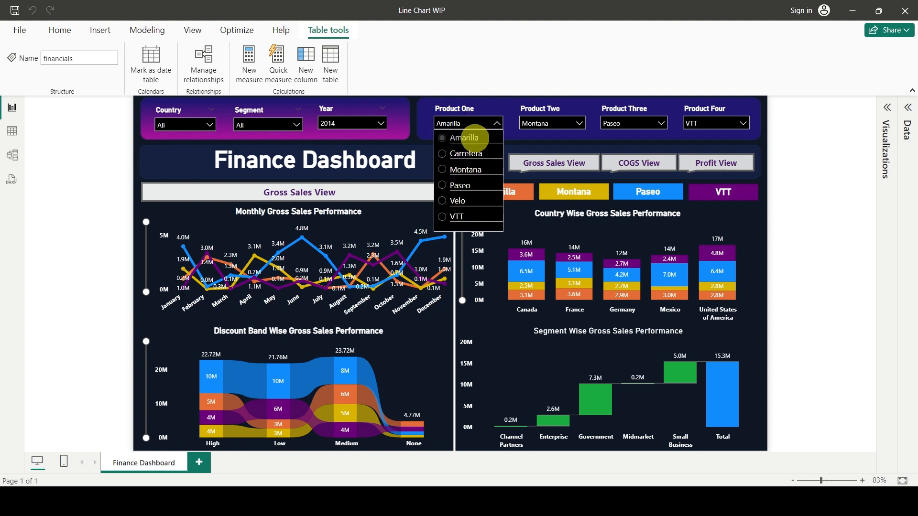
pyautogui.click(558, 123)
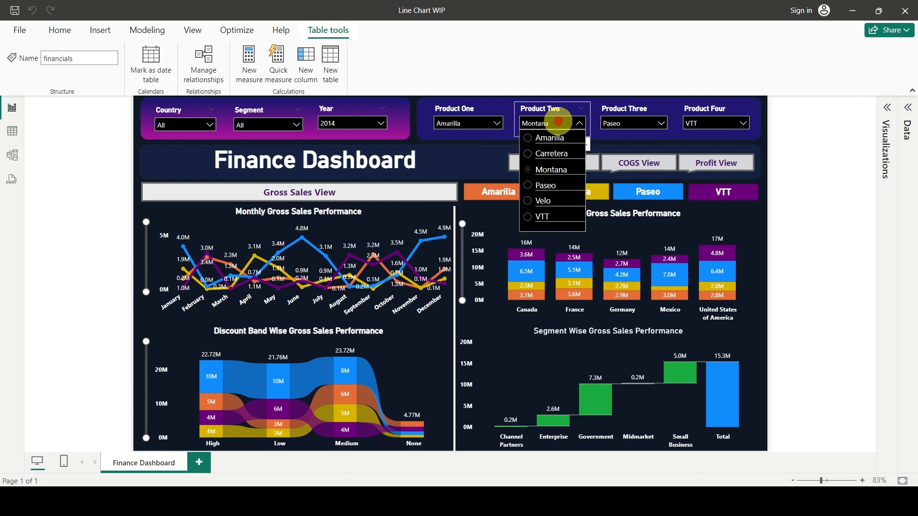
pyautogui.click(632, 124)
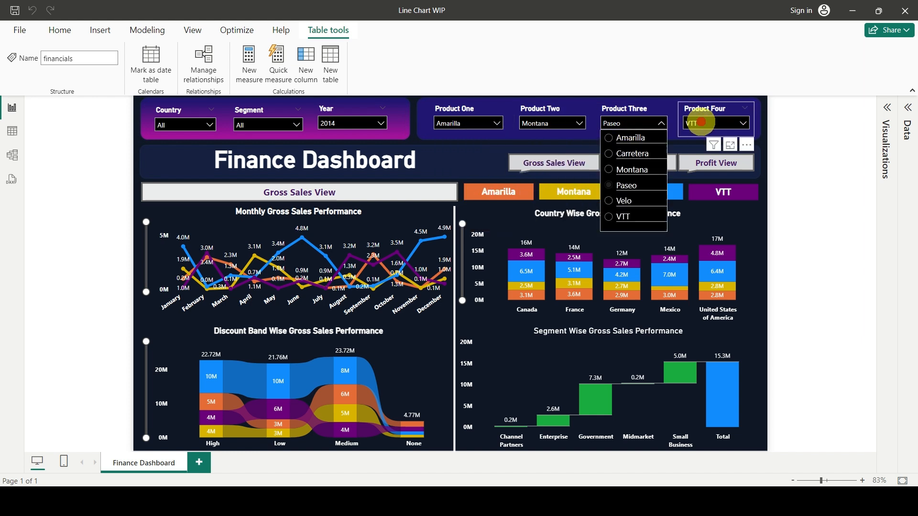
pyautogui.click(701, 123)
pyautogui.click(798, 171)
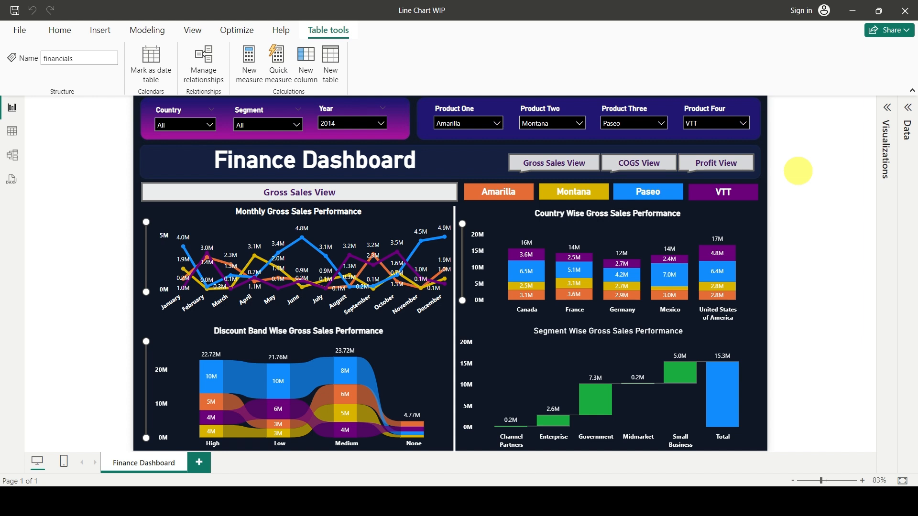
# Show the fields of the financials table and inspect the November values in the monthly gross sales chart.
pyautogui.click(908, 108)
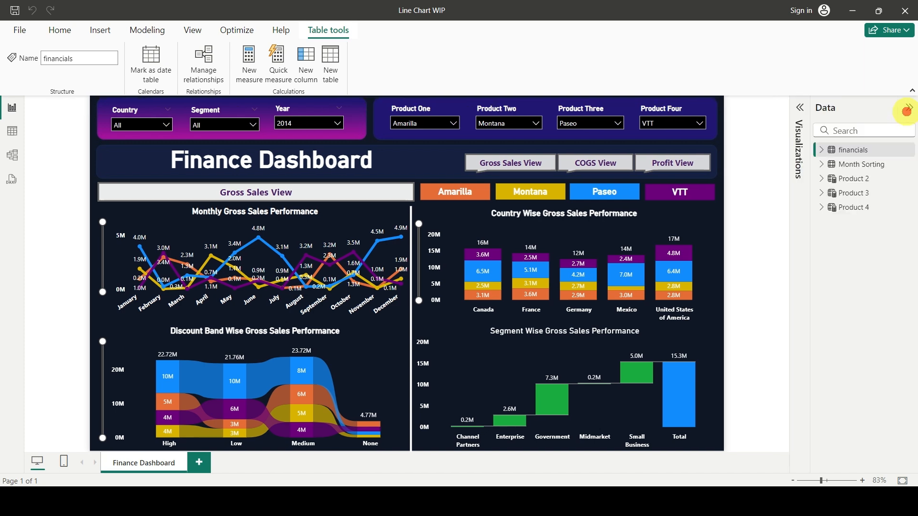
pyautogui.click(823, 150)
pyautogui.scroll(-4, 867, 263)
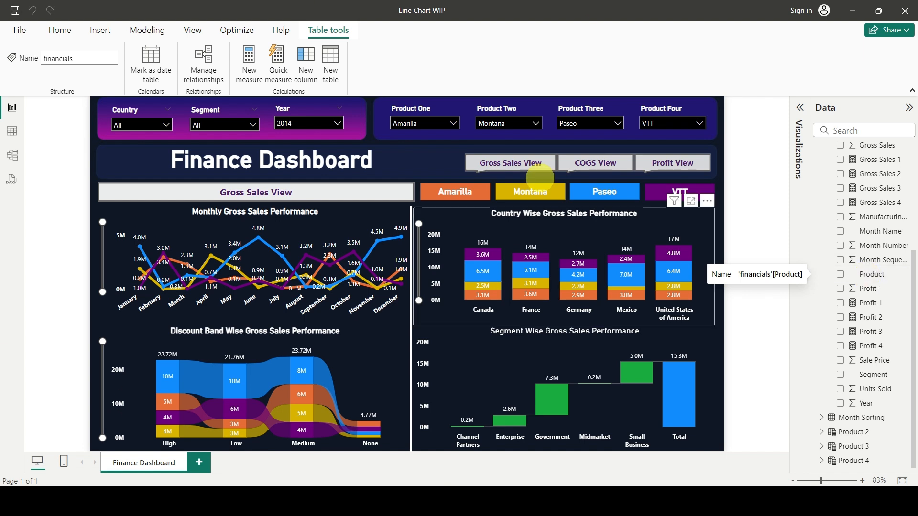
pyautogui.moveTo(366, 236)
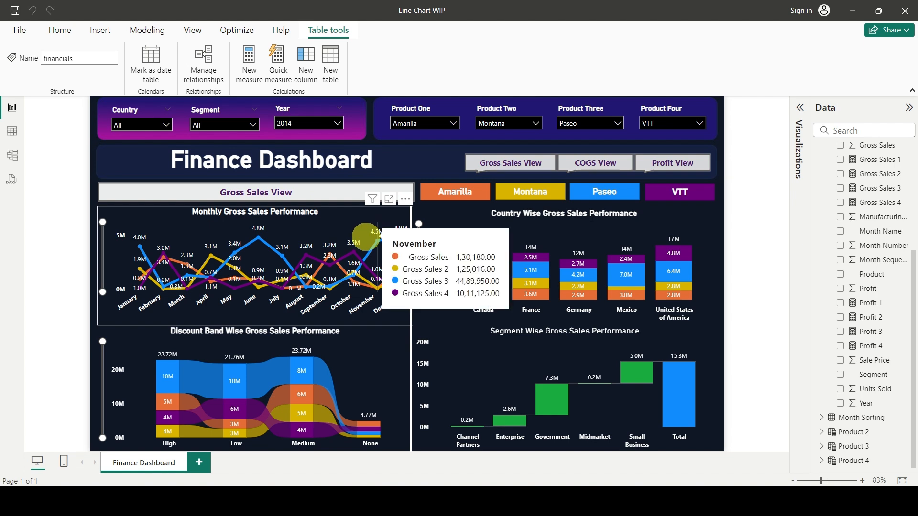
# Delete the country, segment and discount band charts and the divider, and enlarge the Monthly Gross Sales Performance chart to fill the freed area.
pyautogui.click(465, 229)
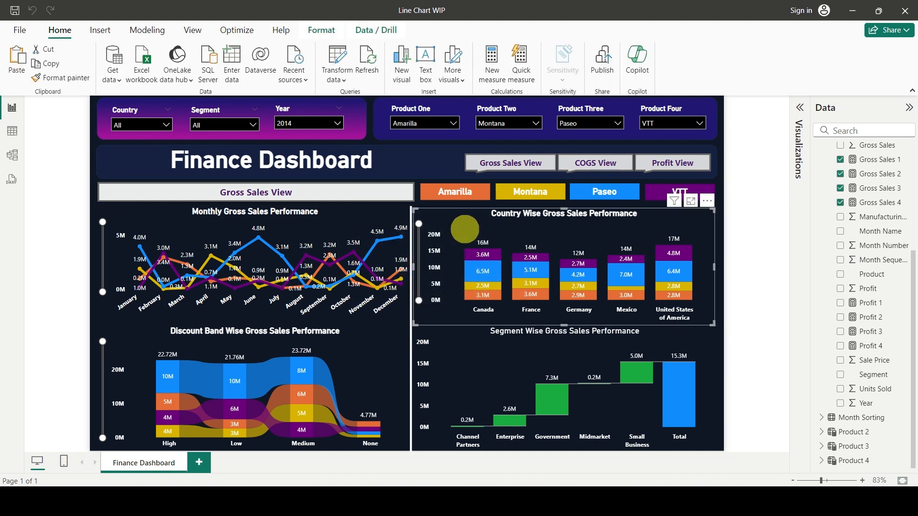
pyautogui.press('Delete')
pyautogui.click(486, 365)
pyautogui.press('Delete')
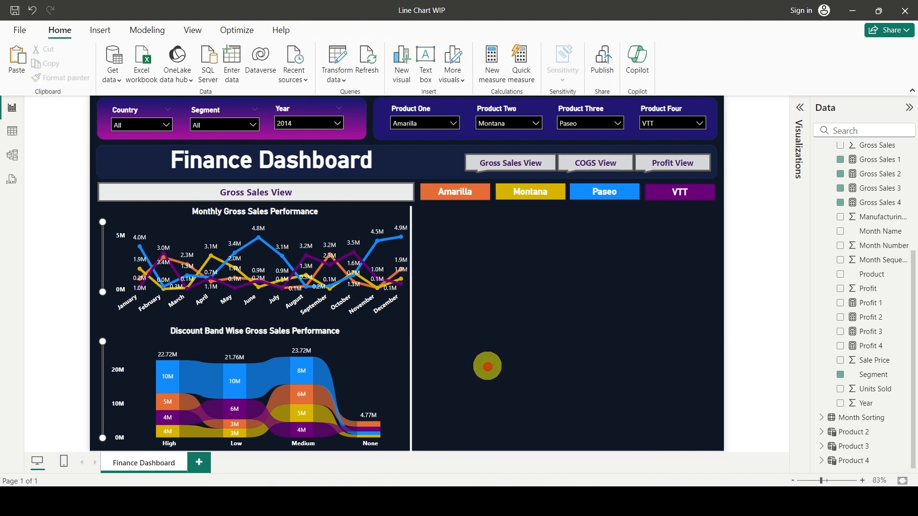
pyautogui.click(401, 366)
pyautogui.click(391, 372)
pyautogui.press('Delete')
pyautogui.click(412, 323)
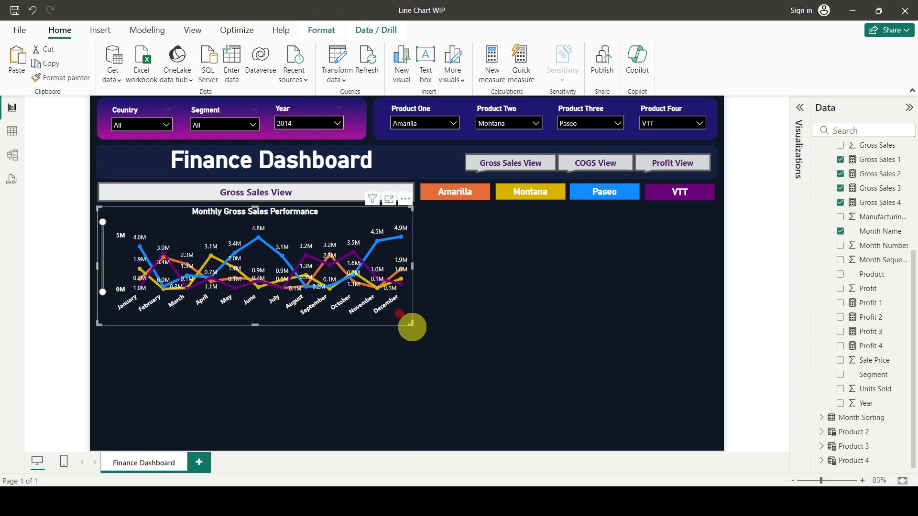
pyautogui.moveTo(411, 323); pyautogui.dragTo(722, 449)
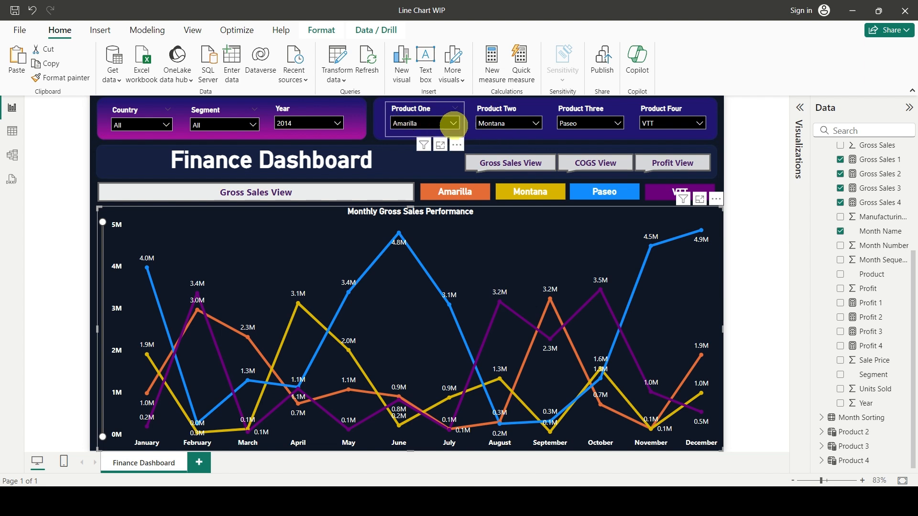
# Set the Product One slicer to Carretera and the Product Two slicer to Velo.
pyautogui.click(421, 123)
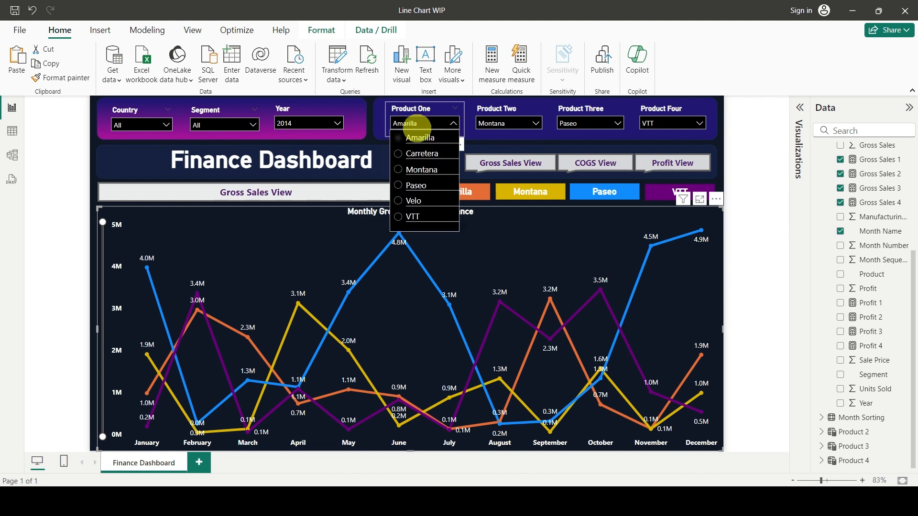
pyautogui.click(398, 153)
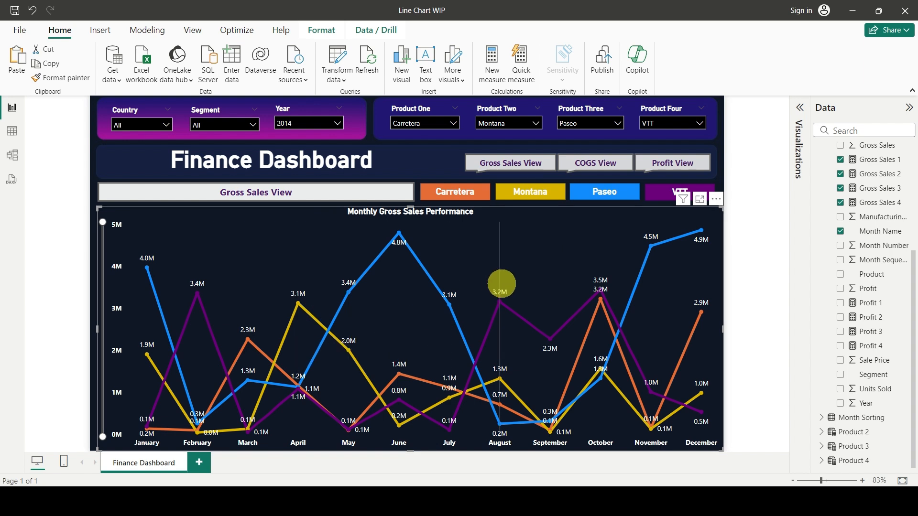
pyautogui.moveTo(474, 276)
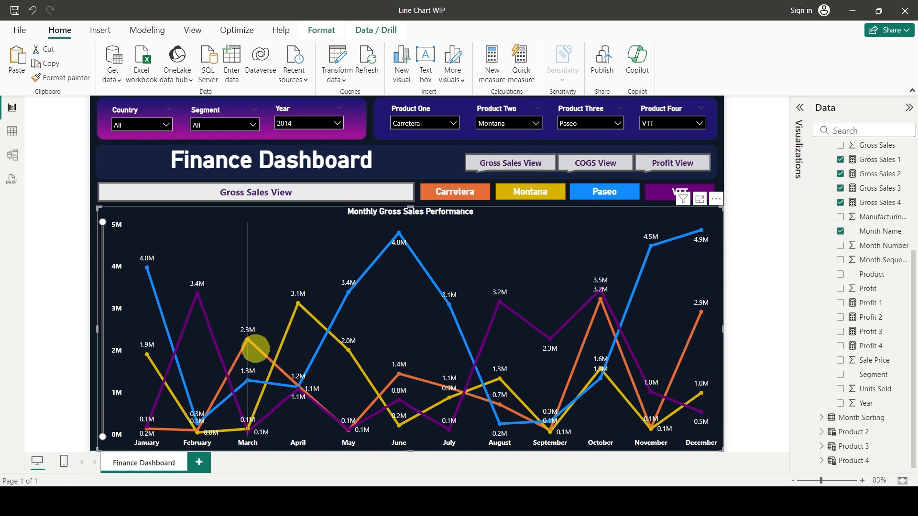
pyautogui.moveTo(255, 347)
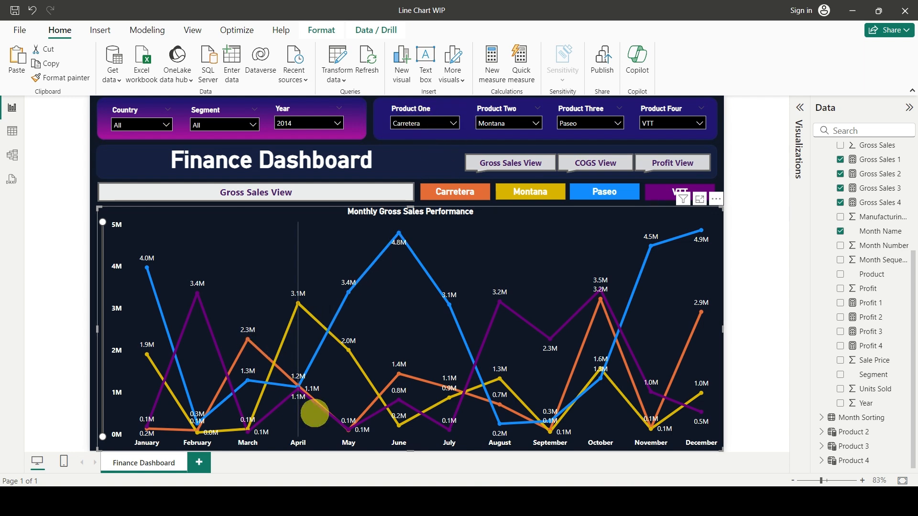
pyautogui.moveTo(220, 364)
pyautogui.click(503, 122)
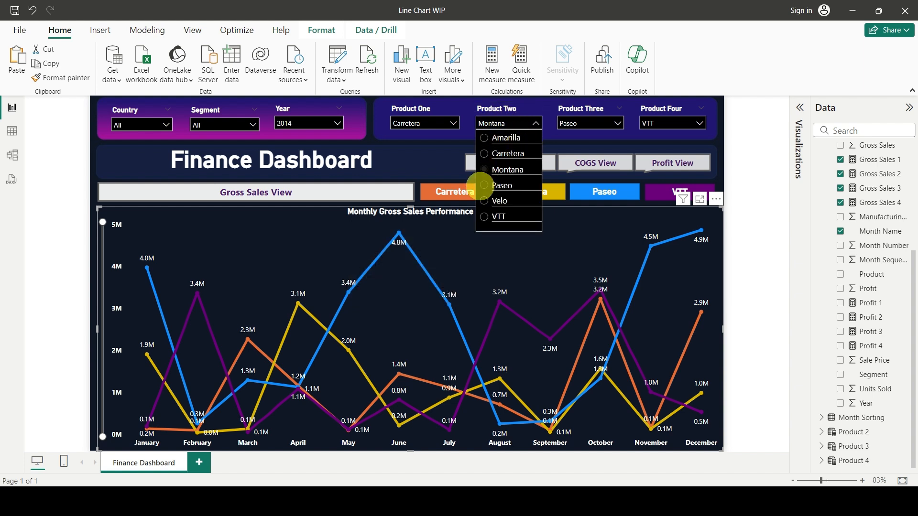
pyautogui.click(484, 201)
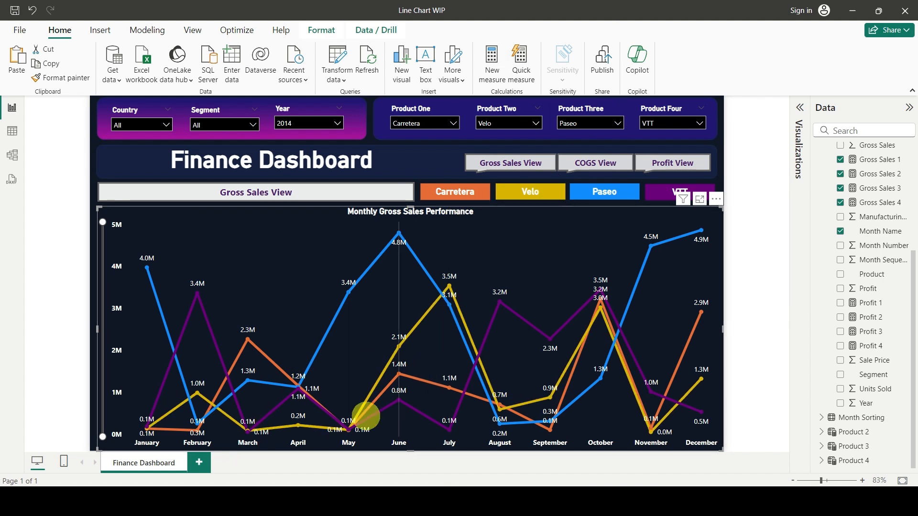
pyautogui.moveTo(516, 295)
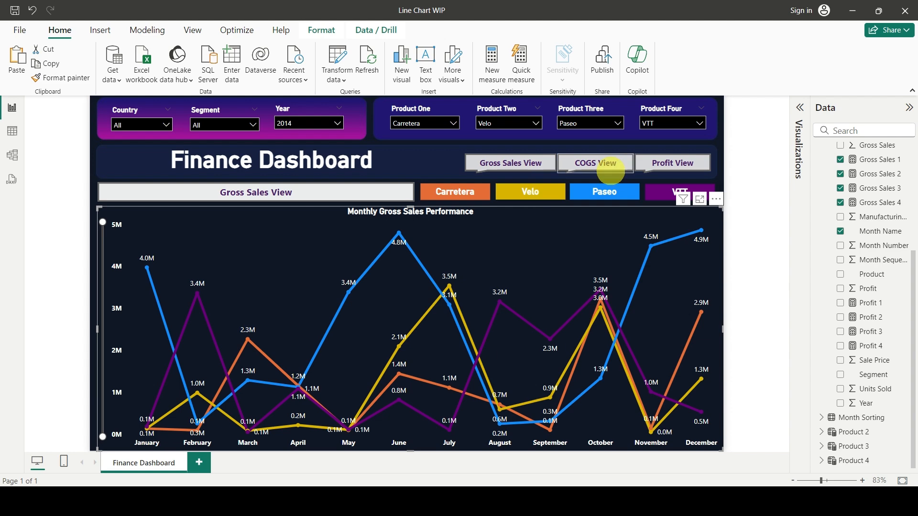
# Set the Product Three slicer to Amarilla and the Product Four slicer to Montana.
pyautogui.click(593, 123)
pyautogui.click(569, 138)
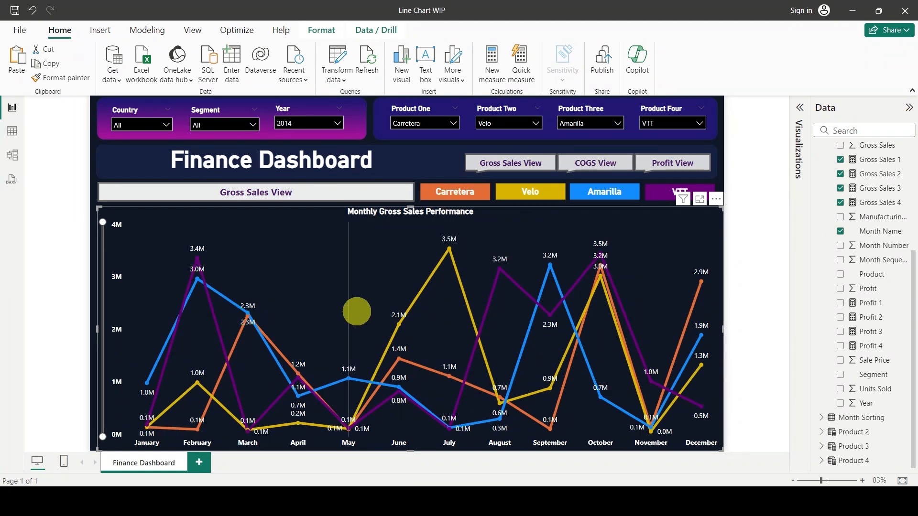
pyautogui.click(680, 128)
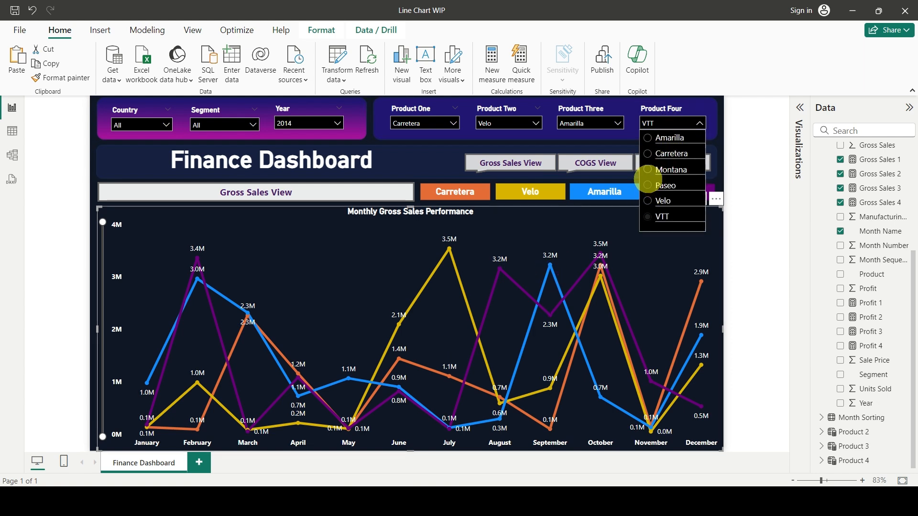
pyautogui.click(646, 170)
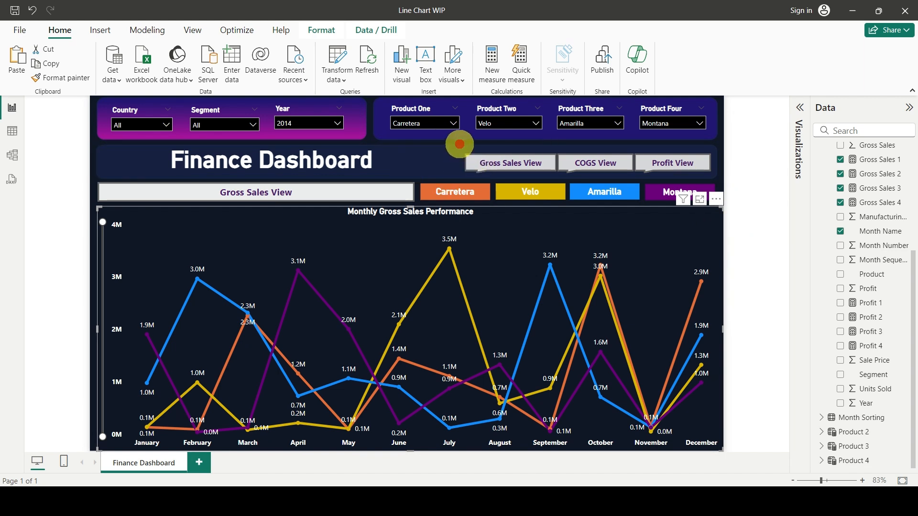
pyautogui.click(459, 144)
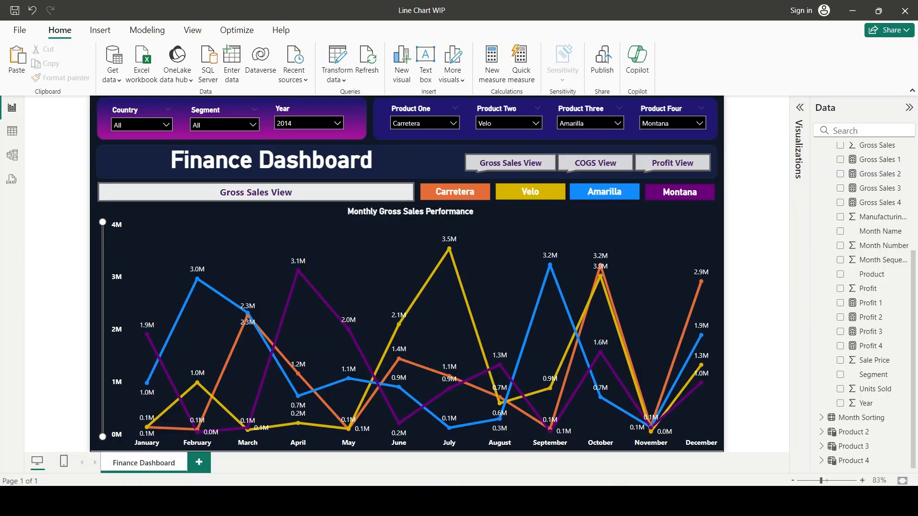
# Switch to the blank Untitled Power BI Desktop report and load the financials table from the sample data.
pyautogui.moveTo(628, 502)
pyautogui.click(692, 445)
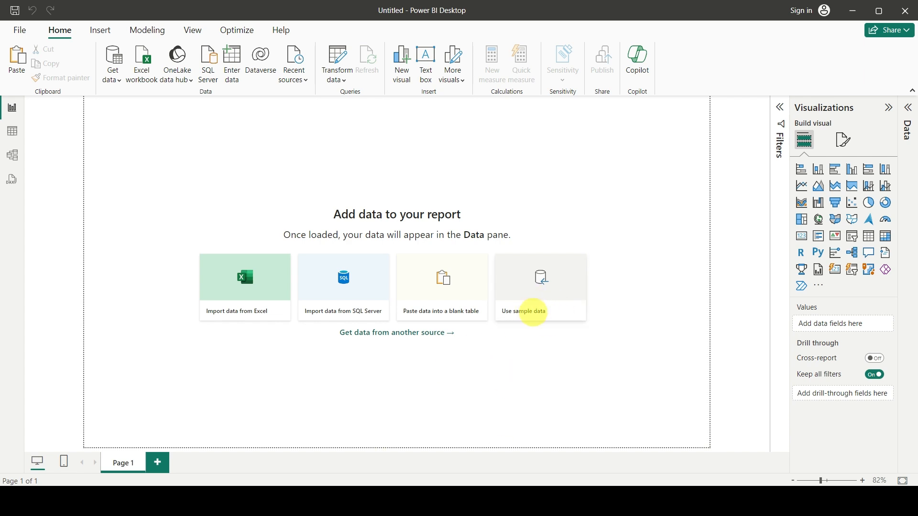
pyautogui.click(533, 312)
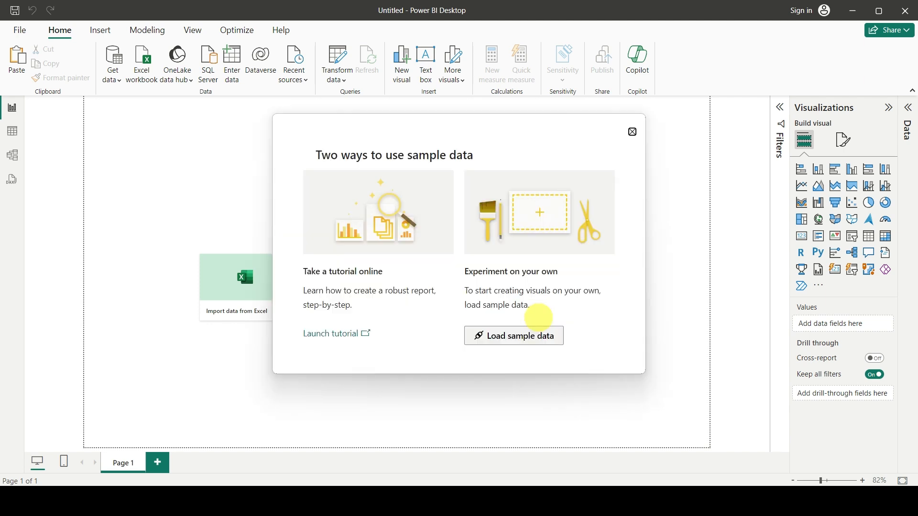
pyautogui.click(510, 339)
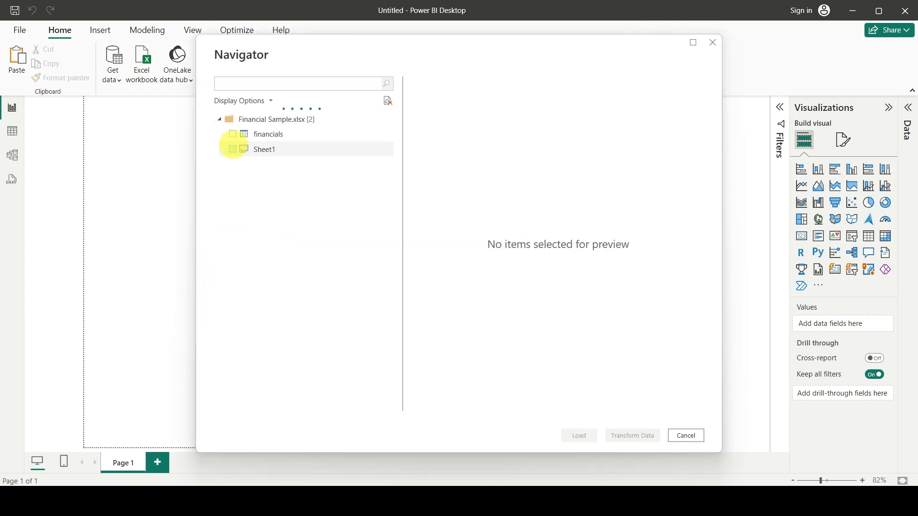
pyautogui.click(232, 135)
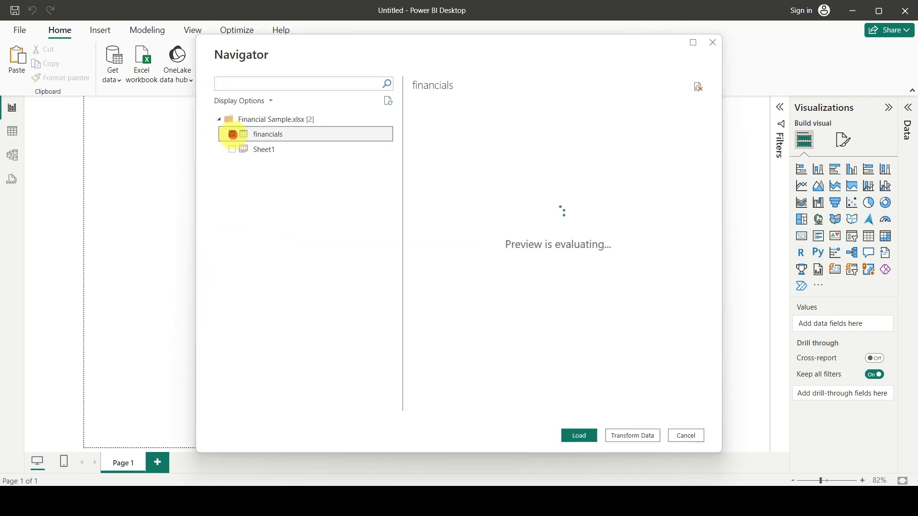
pyautogui.click(579, 435)
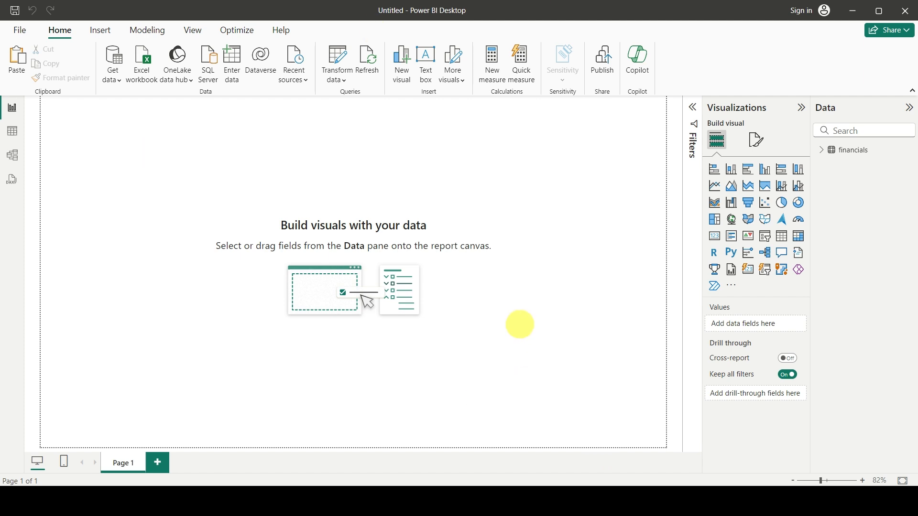
# Add a slicer on the Product field of the financials table and move it slightly inward from the page's upper-left corner.
pyautogui.click(820, 150)
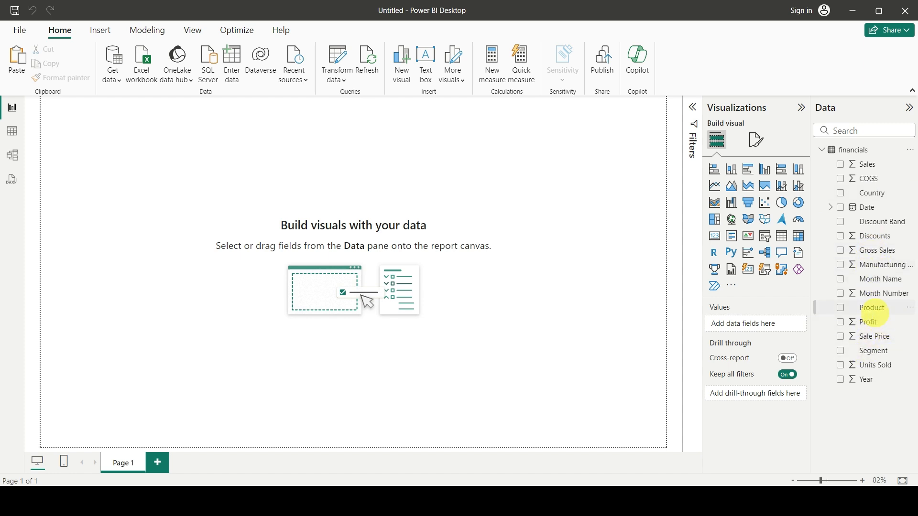
pyautogui.click(139, 142)
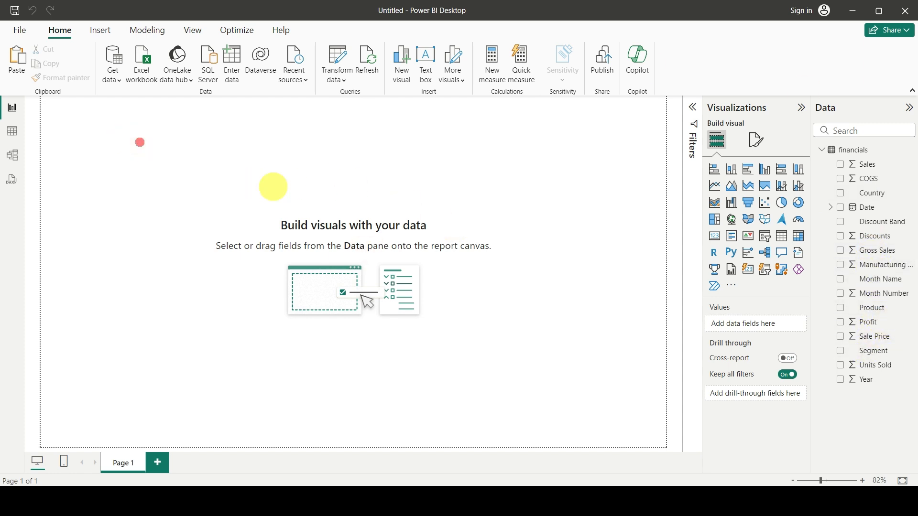
pyautogui.click(355, 160)
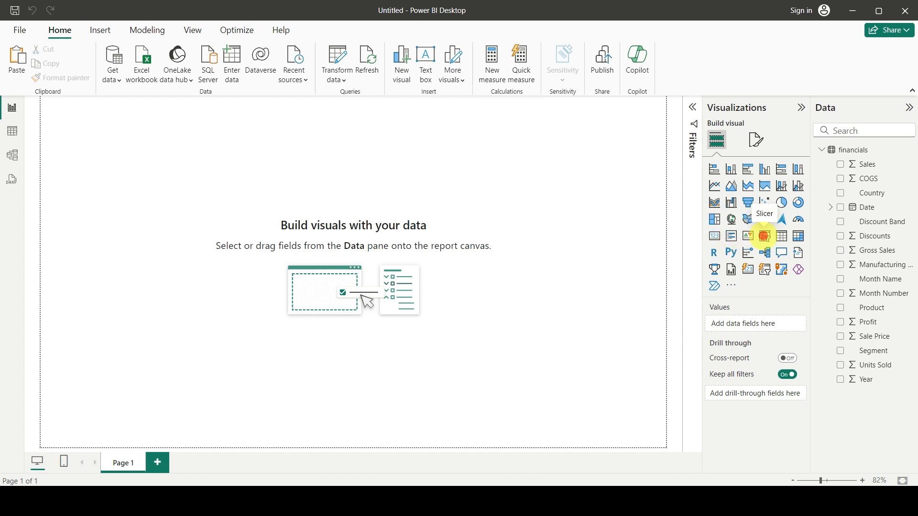
pyautogui.click(765, 236)
pyautogui.moveTo(869, 308); pyautogui.dragTo(764, 329)
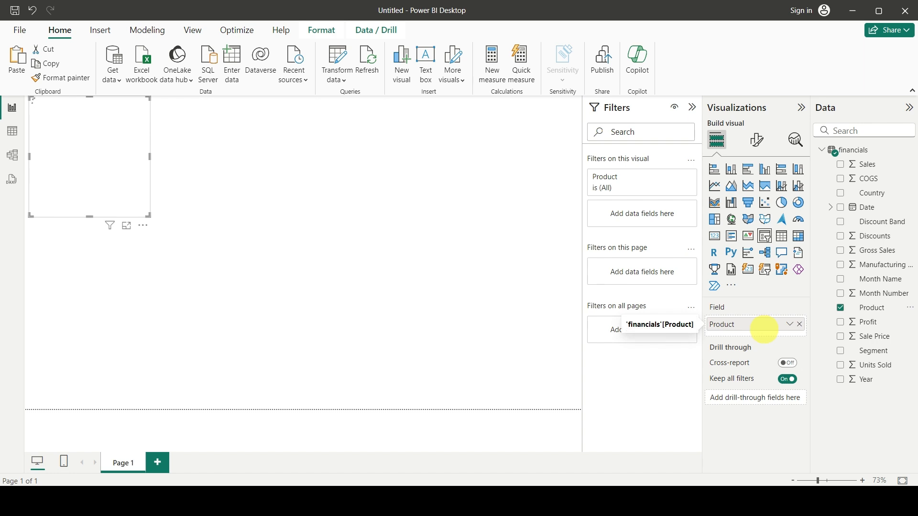
pyautogui.moveTo(117, 195); pyautogui.dragTo(198, 206)
# Change the Product slicer to Dropdown style with single select on, and shrink its height to fit the dropdown.
pyautogui.click(757, 140)
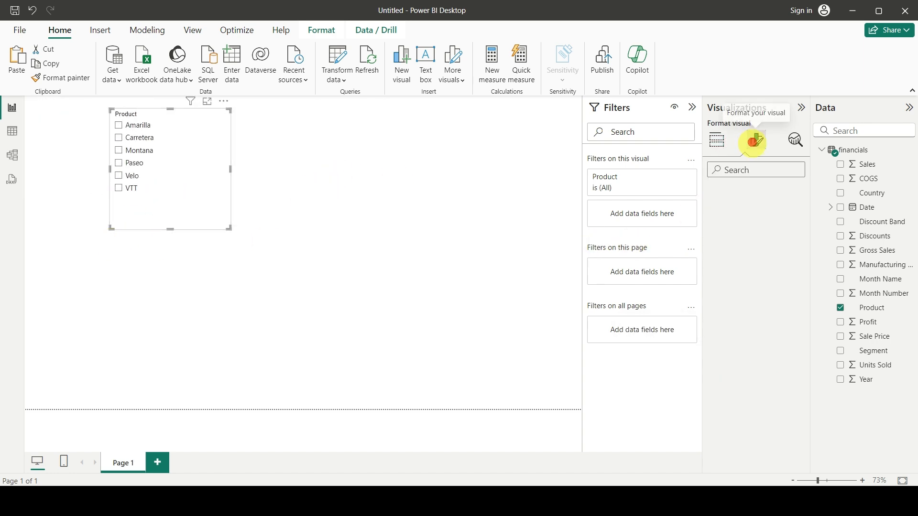
pyautogui.click(712, 223)
pyautogui.click(745, 282)
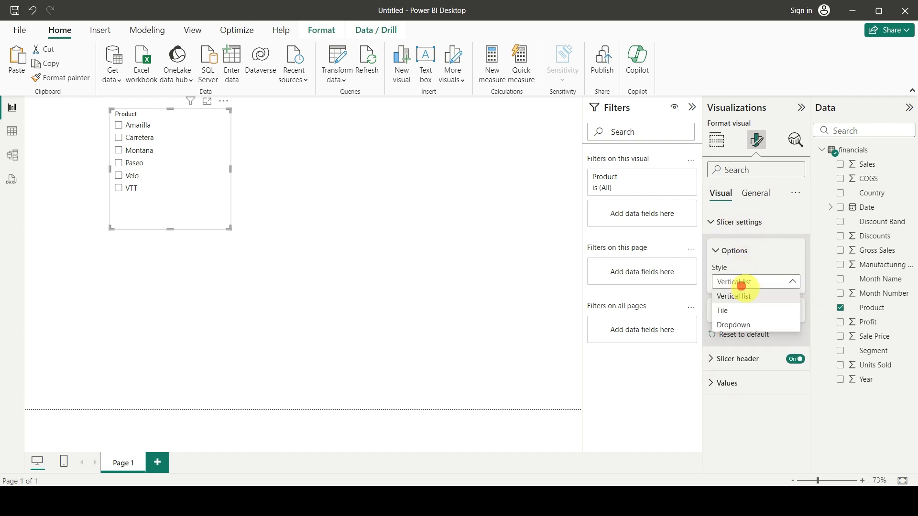
pyautogui.click(745, 327)
pyautogui.click(718, 312)
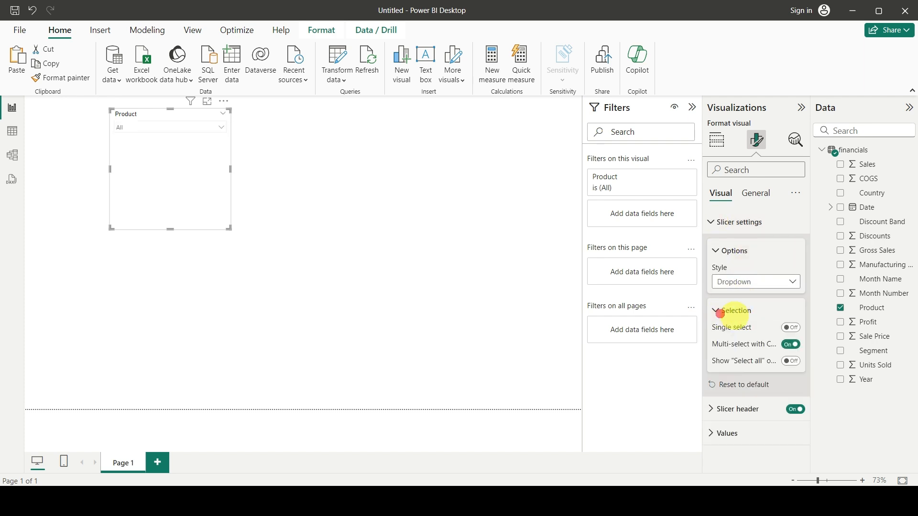
pyautogui.click(790, 327)
pyautogui.moveTo(170, 229); pyautogui.dragTo(174, 143)
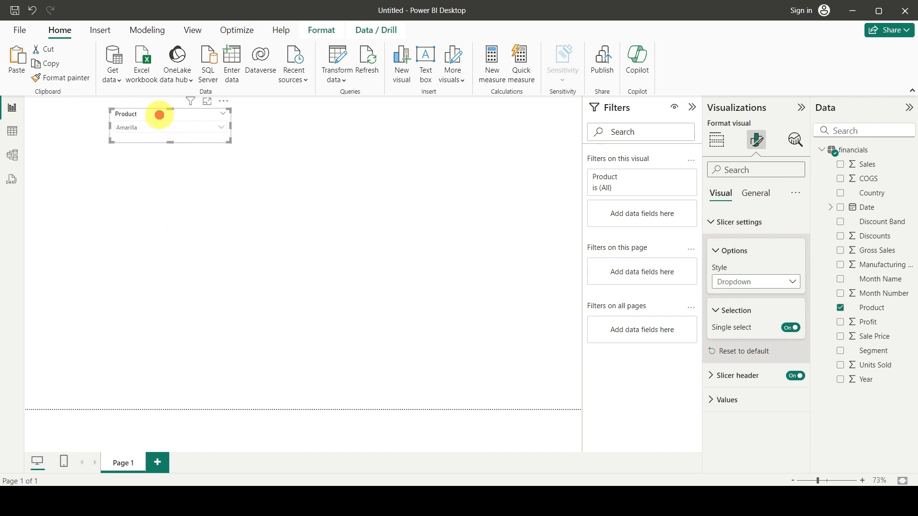
# Narrow the Product slicer and place an empty ribbon chart below it on the page.
pyautogui.moveTo(230, 127); pyautogui.dragTo(206, 127)
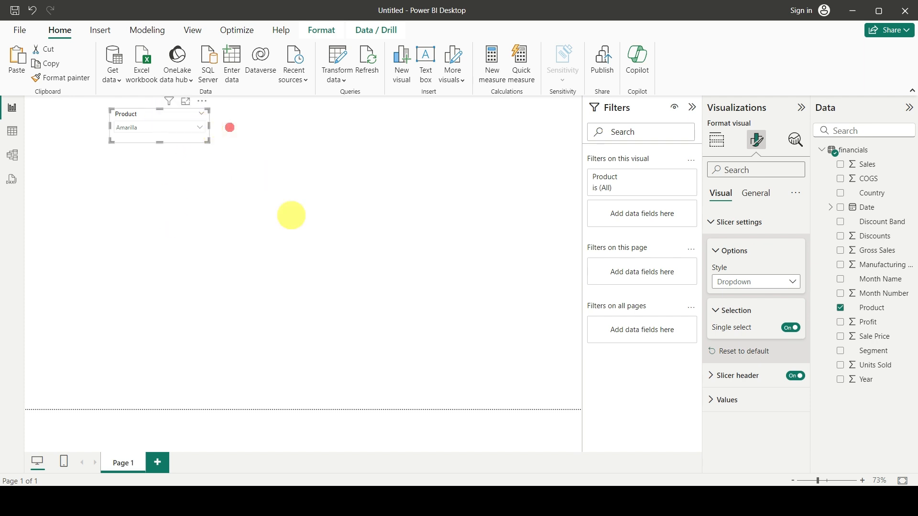
pyautogui.click(306, 235)
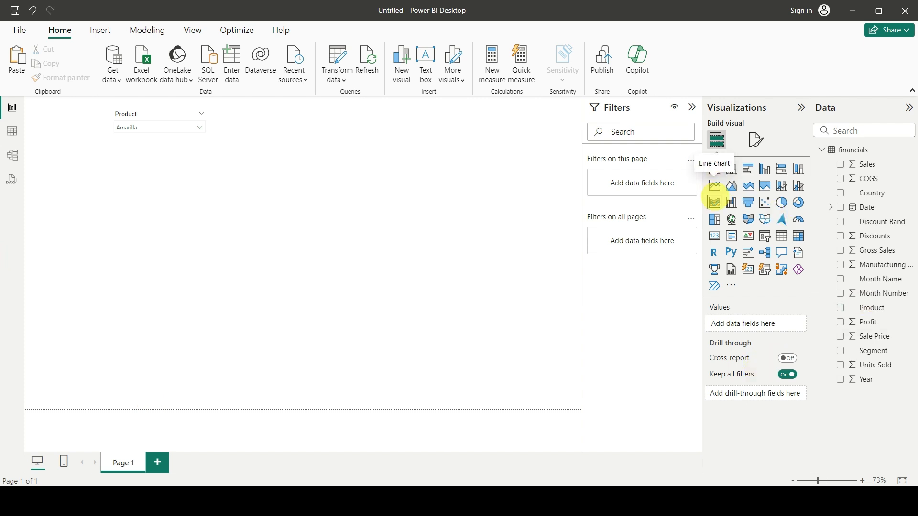
pyautogui.click(714, 202)
pyautogui.moveTo(193, 300); pyautogui.dragTo(242, 303)
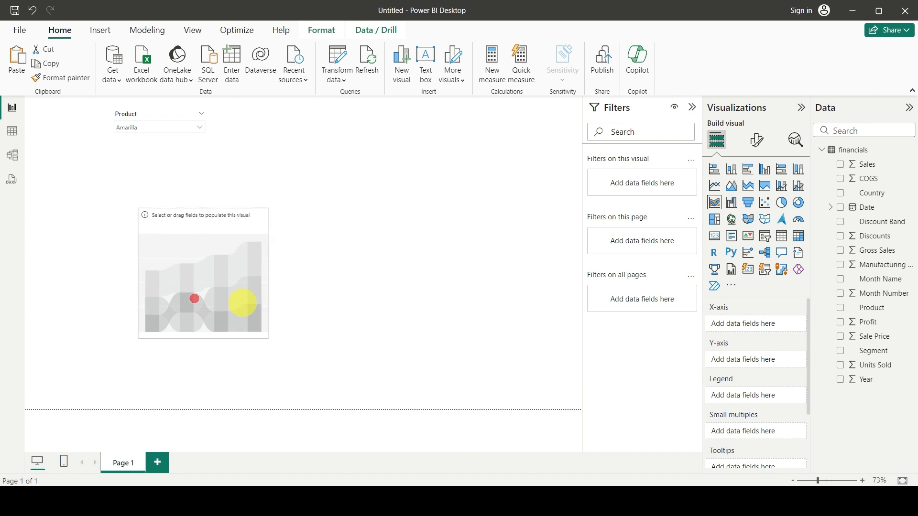
# Assign Month Name to the ribbon chart's X-axis, without Country, and Sales to its Y-axis.
pyautogui.moveTo(873, 193); pyautogui.dragTo(763, 324)
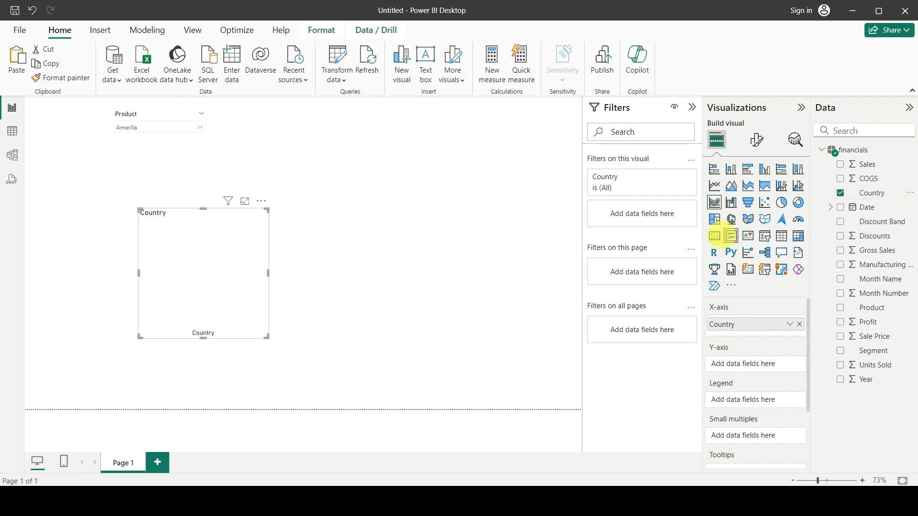
pyautogui.click(799, 325)
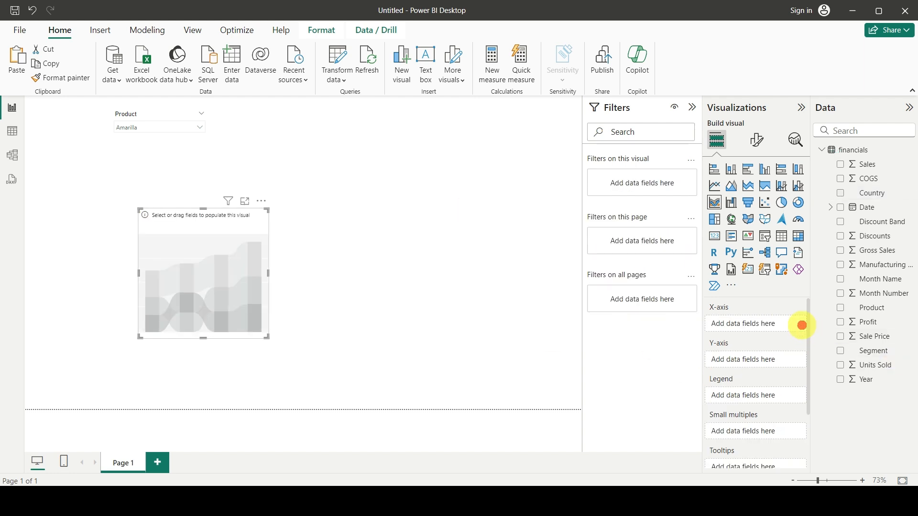
pyautogui.moveTo(878, 282); pyautogui.dragTo(758, 323)
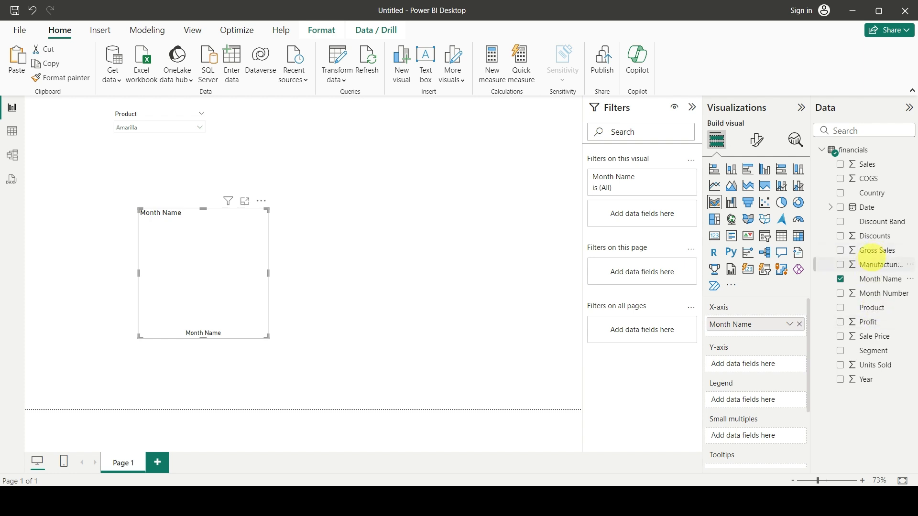
pyautogui.moveTo(866, 164); pyautogui.dragTo(754, 361)
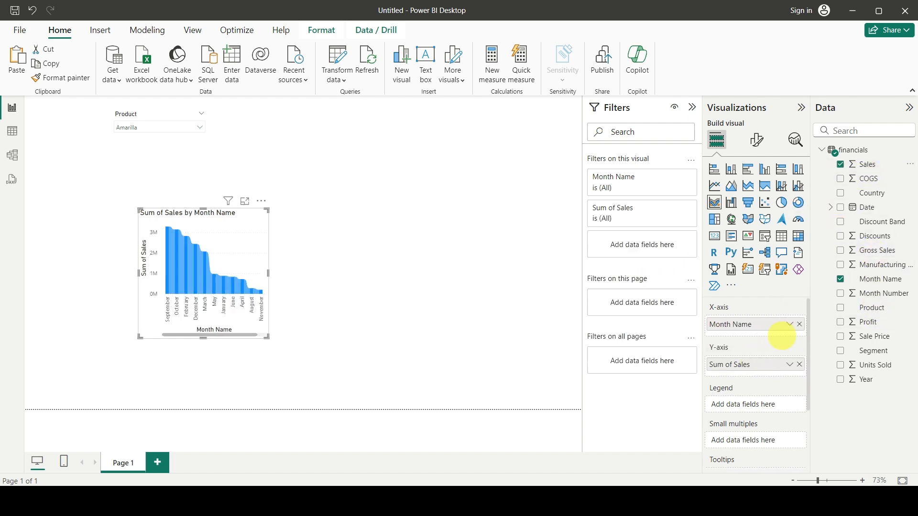
# Enlarge the ribbon chart by widening it to the right and extending its height both up and down.
pyautogui.moveTo(268, 273); pyautogui.dragTo(421, 271)
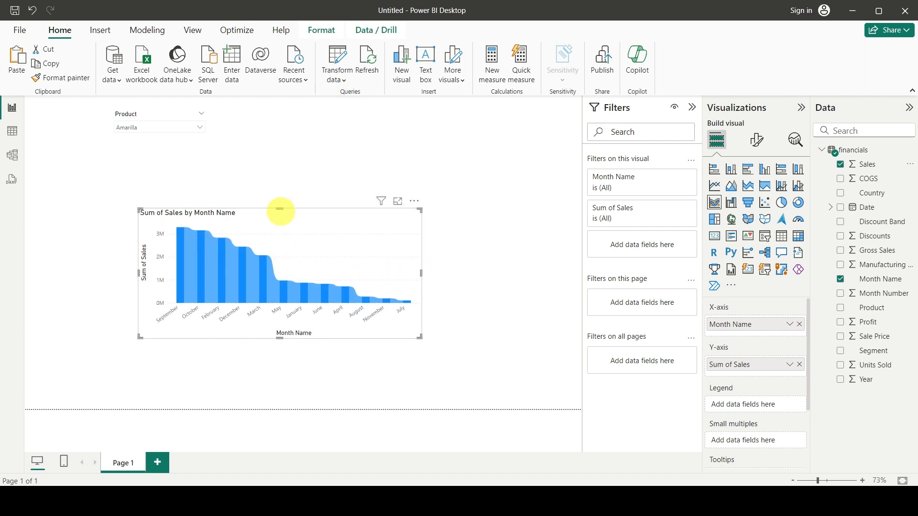
pyautogui.moveTo(280, 209); pyautogui.dragTo(280, 167)
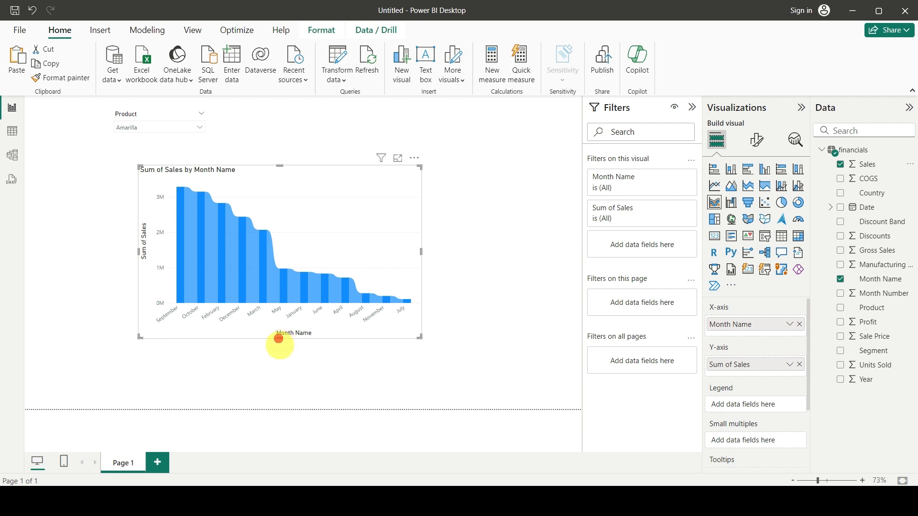
pyautogui.moveTo(280, 338); pyautogui.dragTo(280, 381)
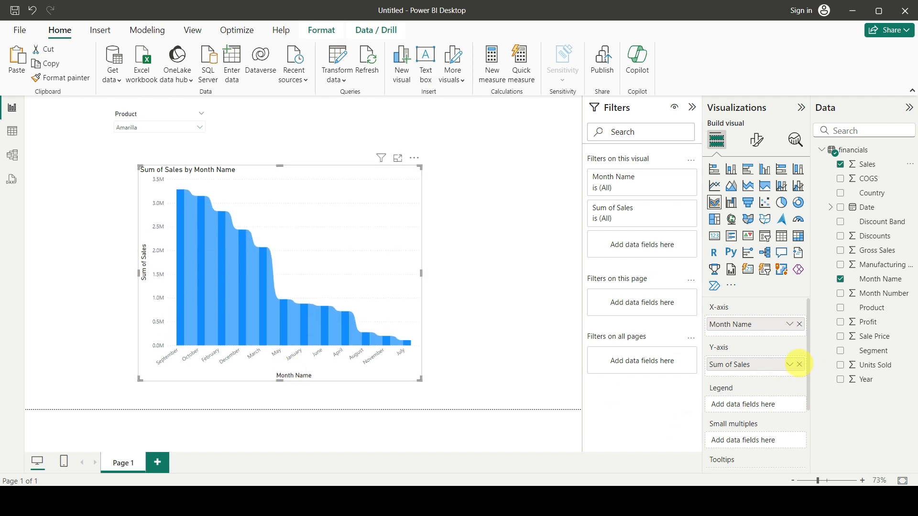
# Replace Sales with Gross Sales on the ribbon chart's Y-axis and widen the chart toward the page's right edge.
pyautogui.click(800, 364)
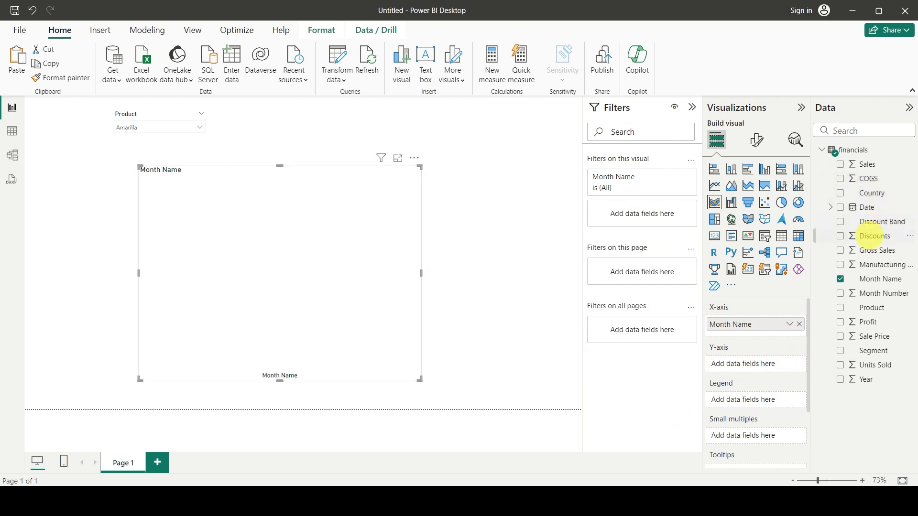
pyautogui.moveTo(868, 250); pyautogui.dragTo(755, 365)
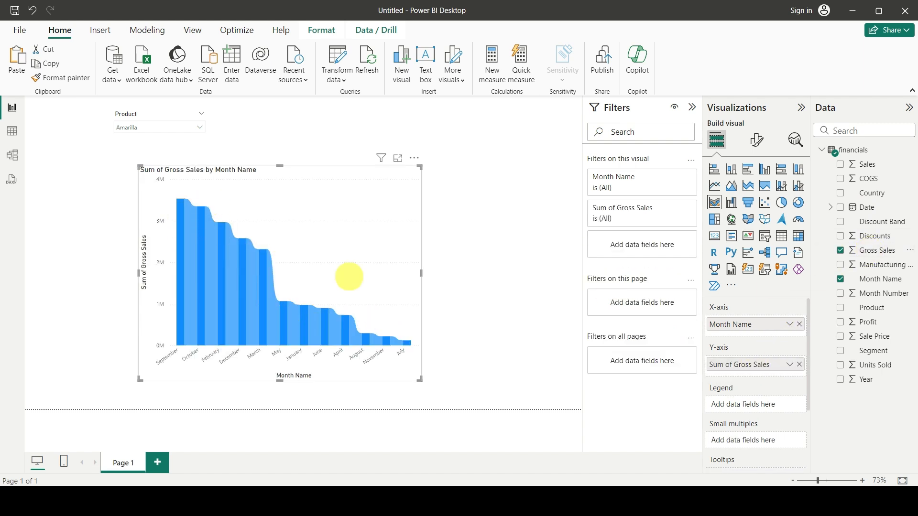
pyautogui.moveTo(422, 274); pyautogui.dragTo(531, 274)
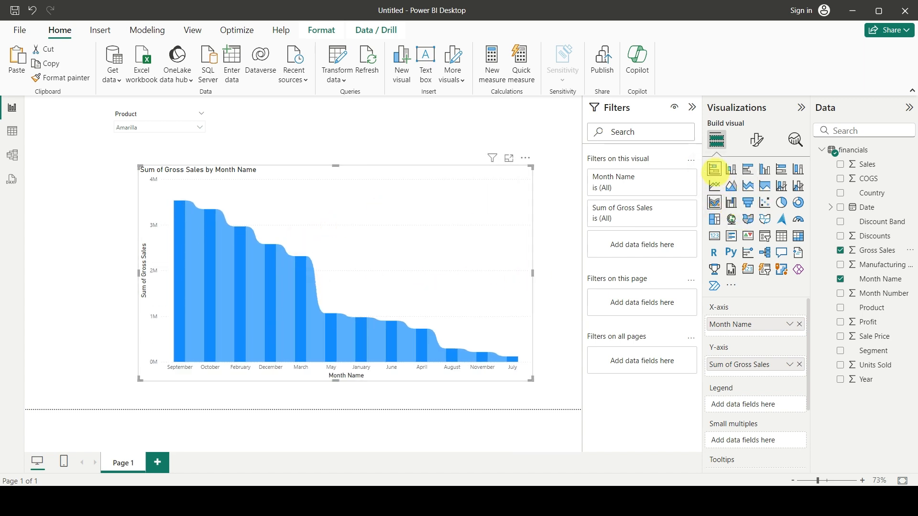
# Try the gross sales visual as a stacked bar, stacked column and line chart, and return it to a ribbon chart.
pyautogui.click(714, 169)
pyautogui.click(731, 170)
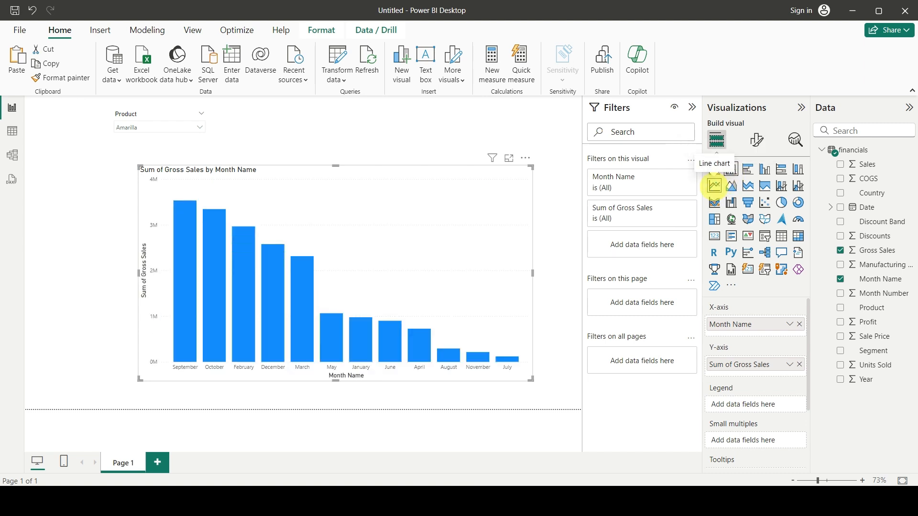
pyautogui.click(714, 186)
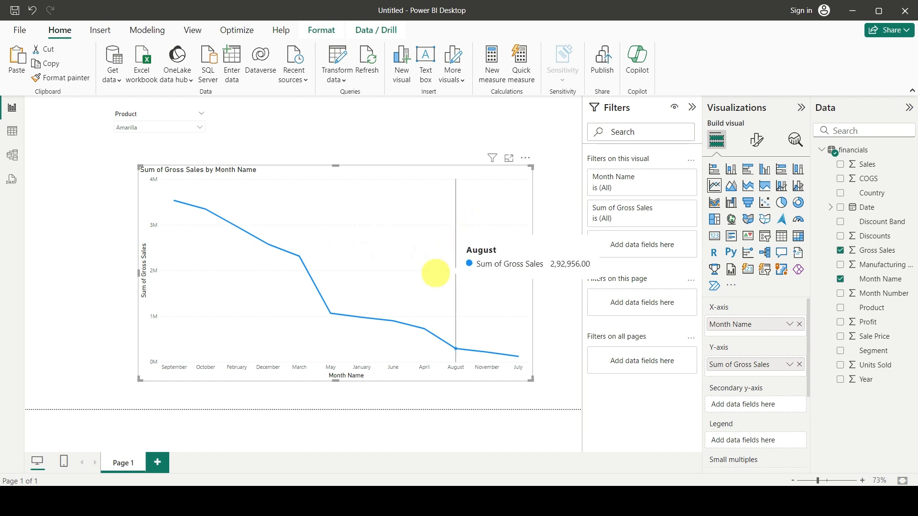
pyautogui.click(715, 202)
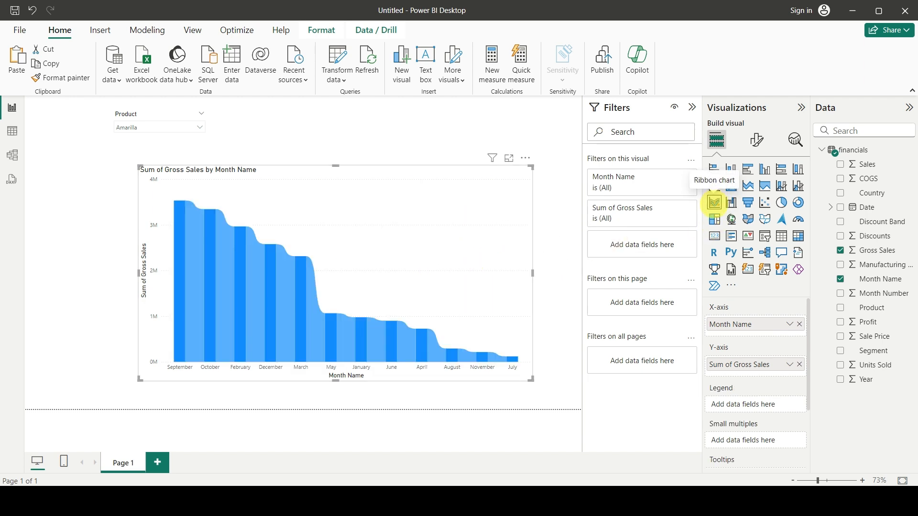
# Shift the ribbon chart left on the page and filter it by Carretera, followed by Montana, with the Product slicer.
pyautogui.moveTo(426, 268); pyautogui.dragTo(373, 273)
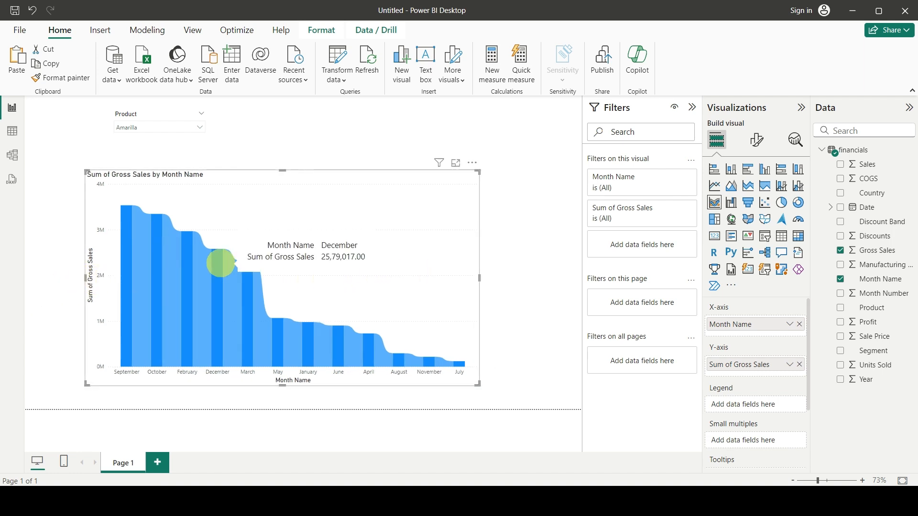
pyautogui.click(148, 125)
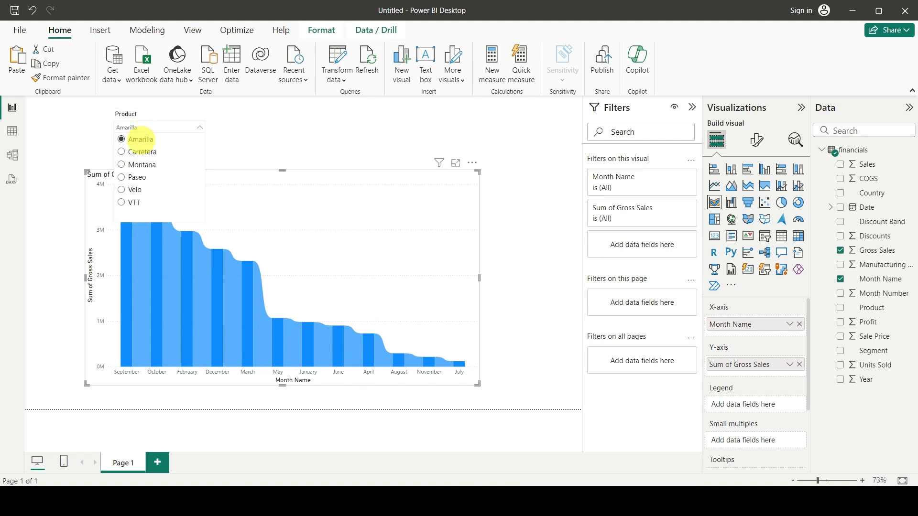
pyautogui.click(138, 151)
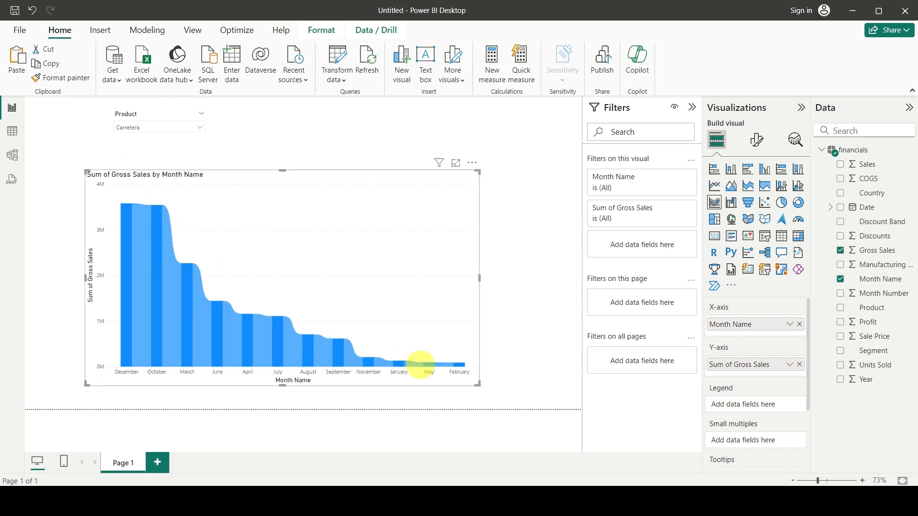
pyautogui.click(138, 127)
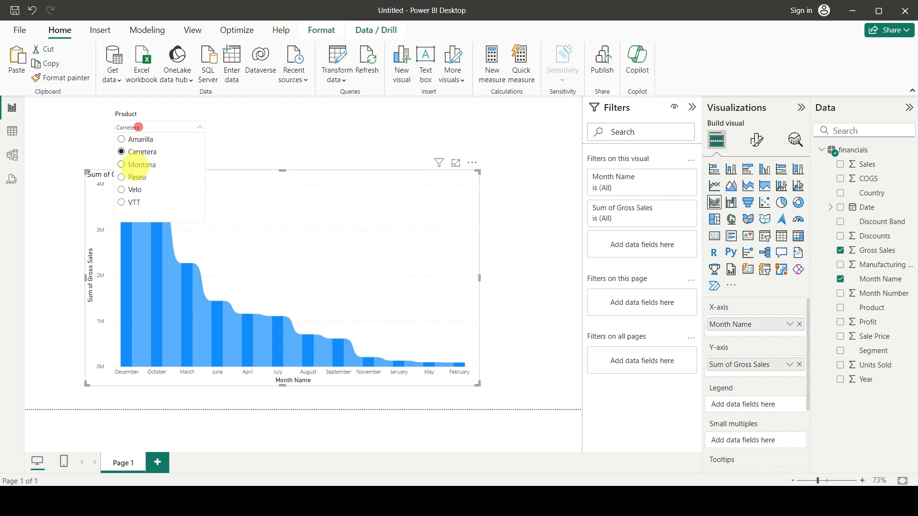
pyautogui.click(142, 164)
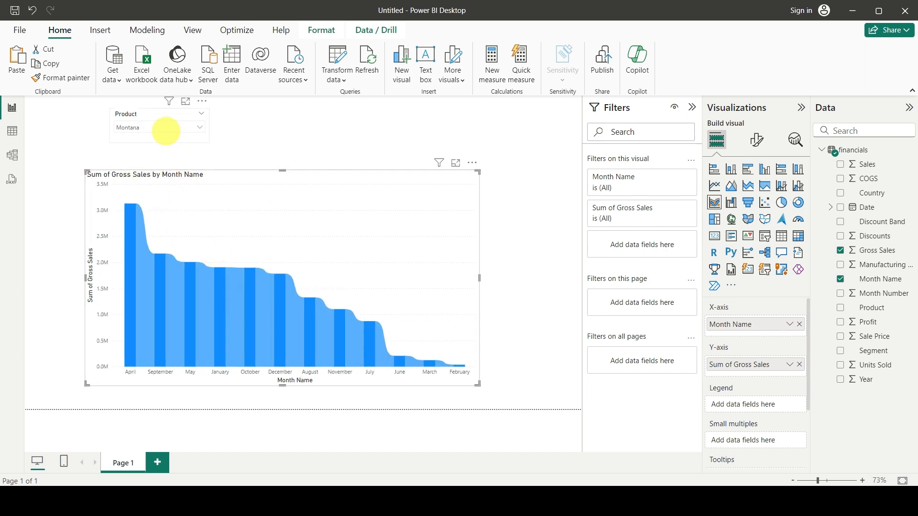
# Move the Product slicer slightly to the right above the ribbon chart and clear the selection.
pyautogui.moveTo(162, 118); pyautogui.dragTo(206, 120)
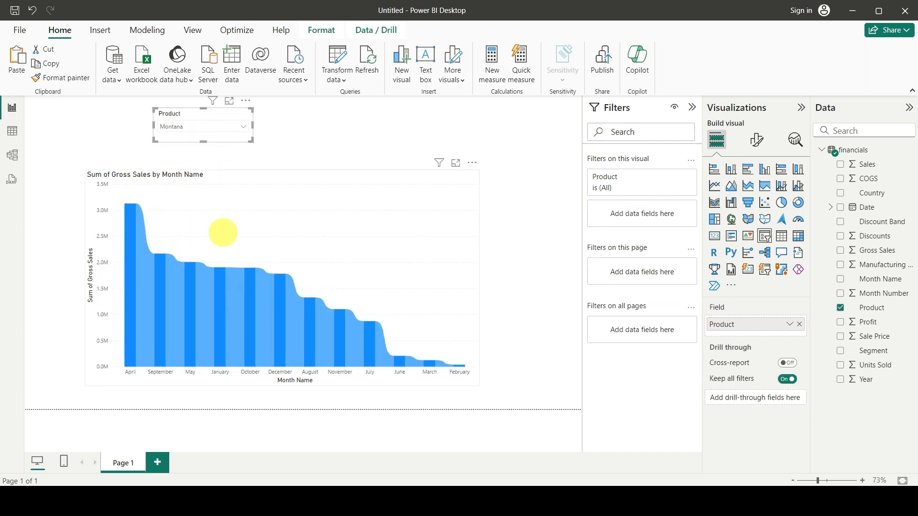
pyautogui.click(364, 237)
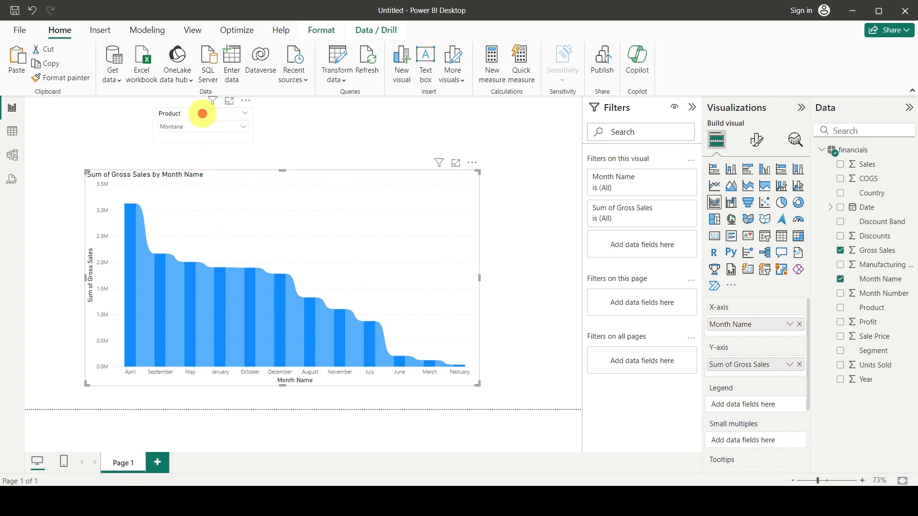
pyautogui.click(203, 114)
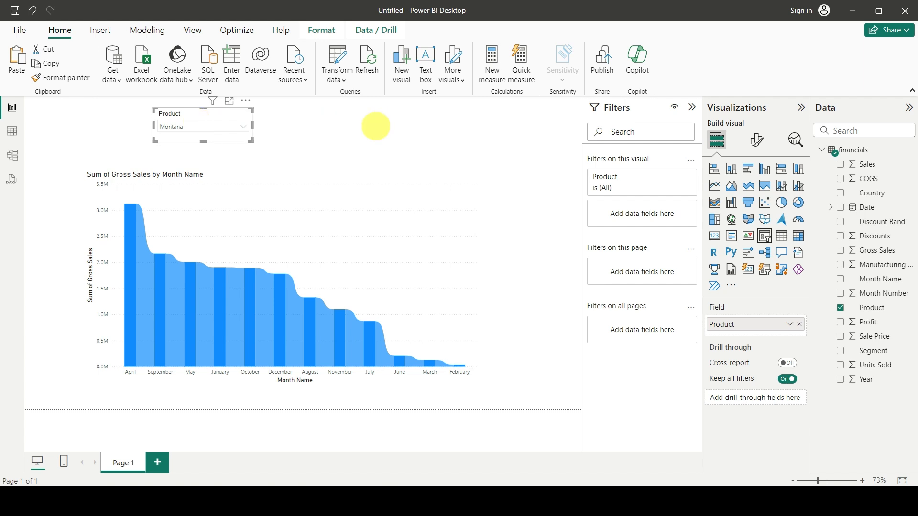
pyautogui.click(376, 127)
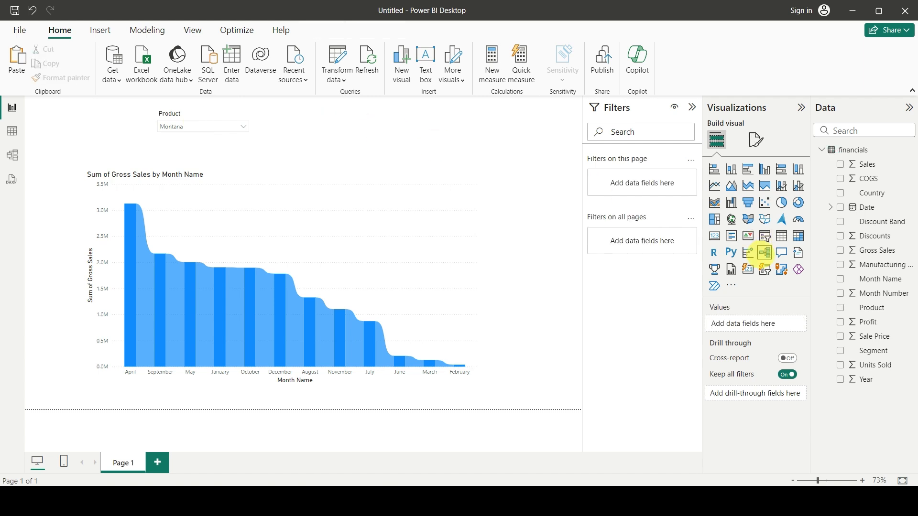
# Add a second slicer on the Product field beside the first one, above the chart, and reduce its height.
pyautogui.click(764, 236)
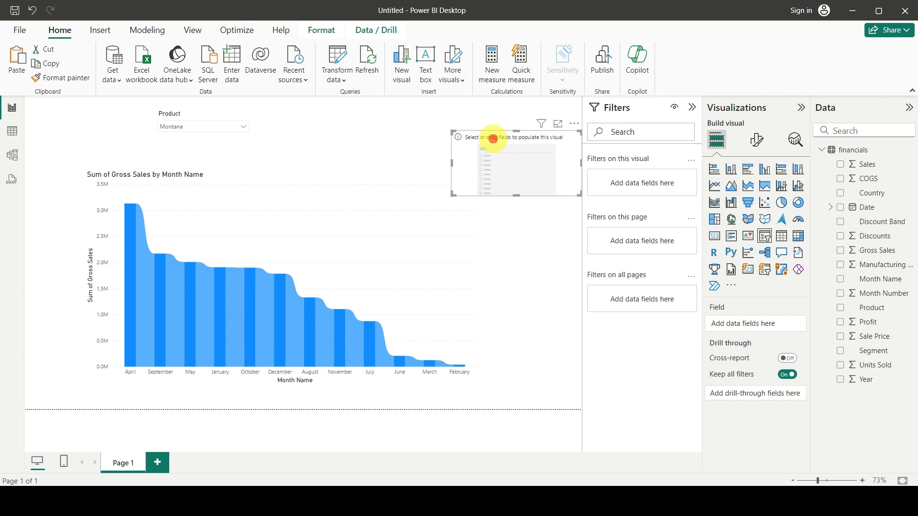
pyautogui.moveTo(493, 138); pyautogui.dragTo(417, 112)
pyautogui.click(866, 307)
pyautogui.moveTo(866, 308); pyautogui.dragTo(752, 323)
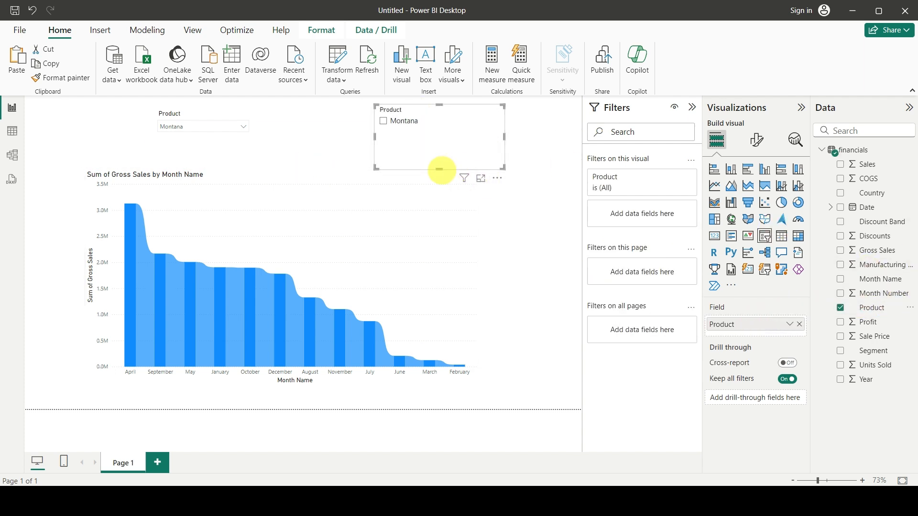
pyautogui.moveTo(440, 169); pyautogui.dragTo(388, 110)
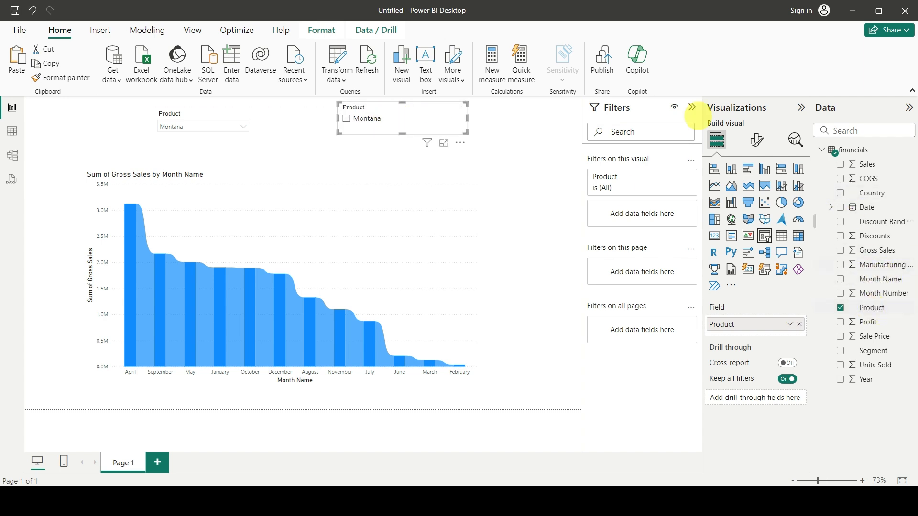
# Set the first Product slicer to Amarilla and then Paseo to check how the second slicer's options respond.
pyautogui.click(194, 126)
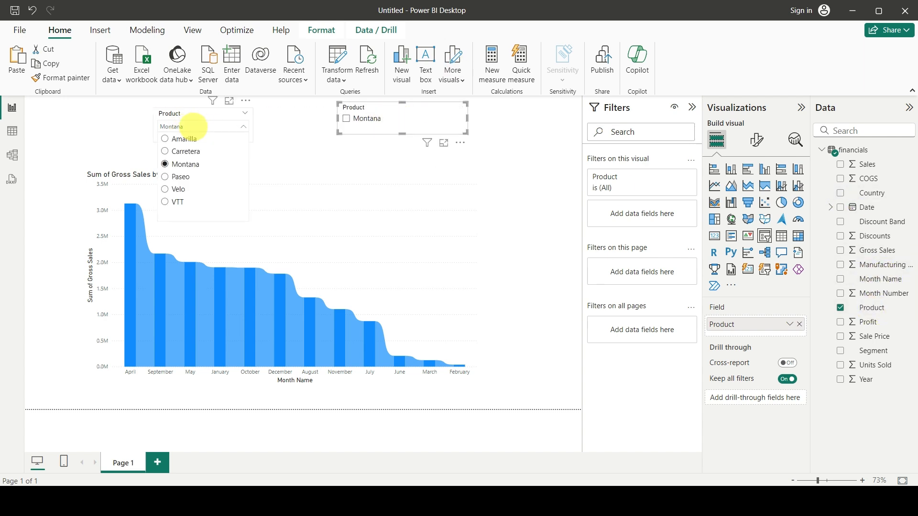
pyautogui.click(378, 119)
pyautogui.click(193, 127)
pyautogui.click(368, 118)
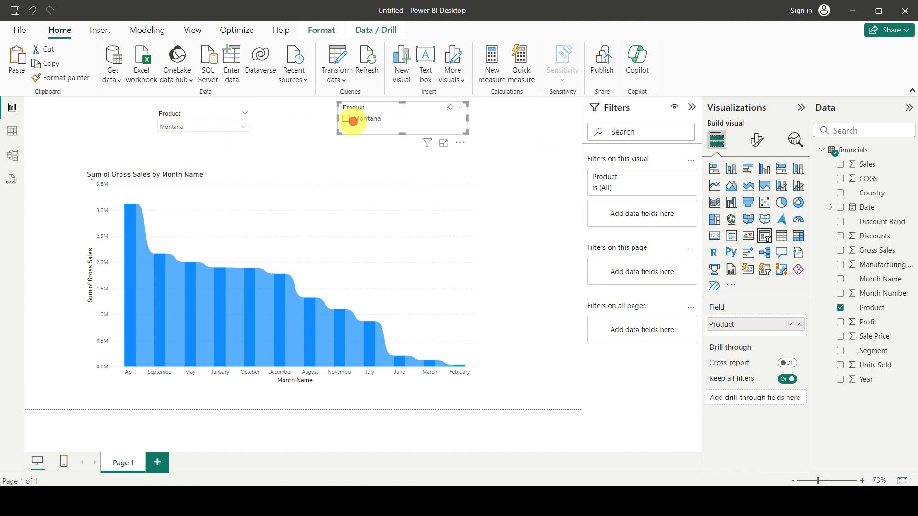
pyautogui.click(212, 128)
pyautogui.click(164, 138)
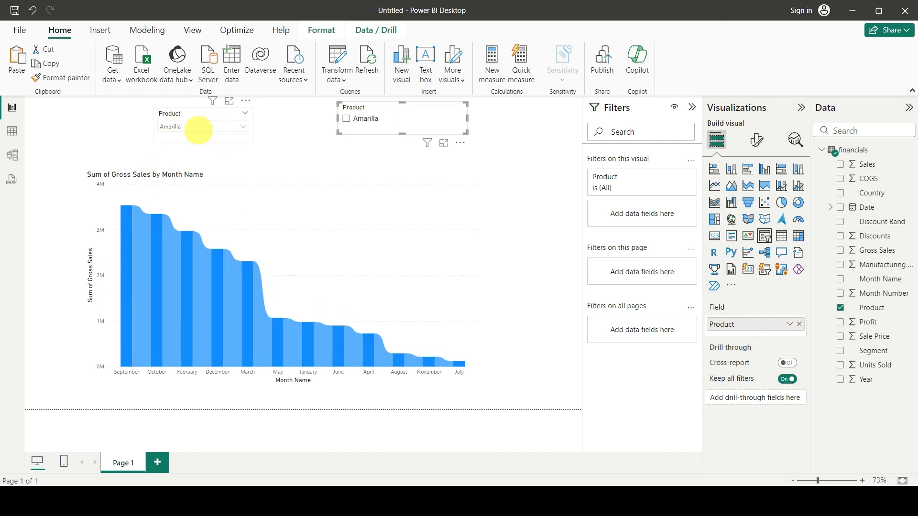
pyautogui.click(199, 127)
pyautogui.click(173, 175)
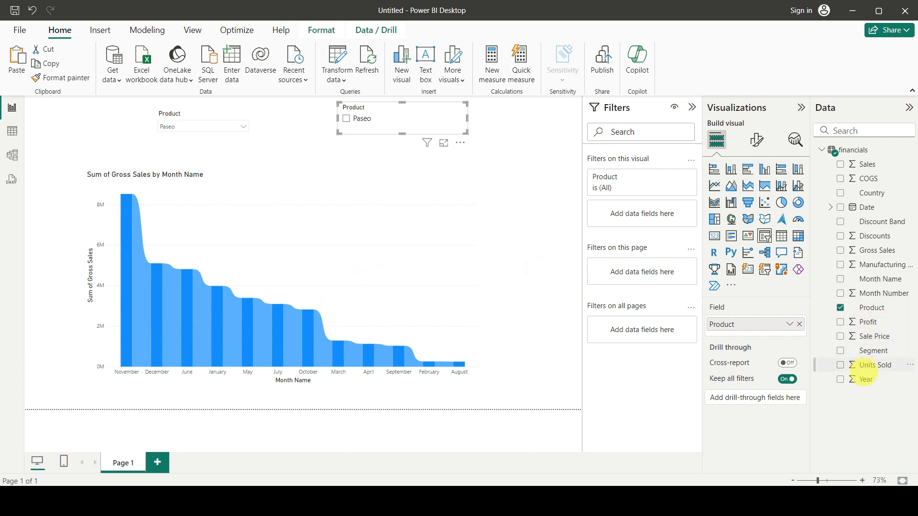
# Add Gross Sales a second time to the ribbon chart's Y-axis and convert the repositioned visual to a line chart.
pyautogui.click(475, 304)
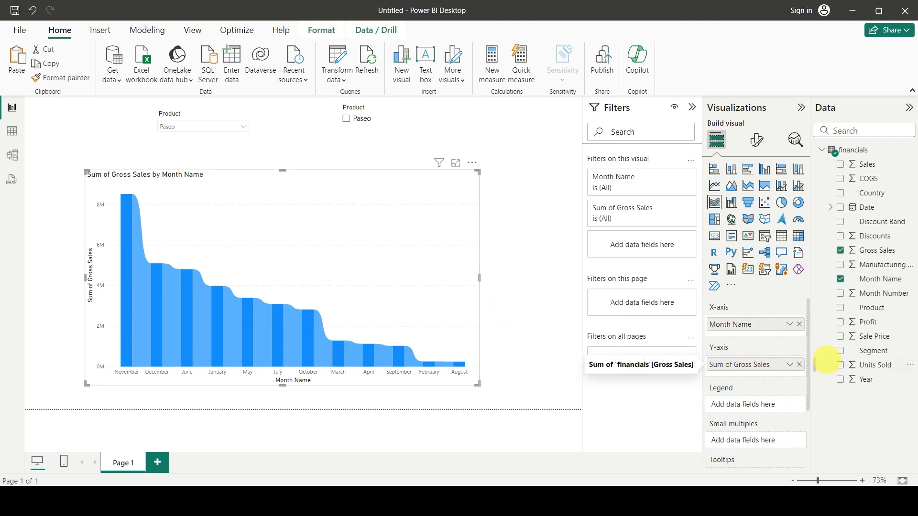
pyautogui.moveTo(870, 250); pyautogui.dragTo(754, 377)
pyautogui.moveTo(334, 264); pyautogui.dragTo(357, 257)
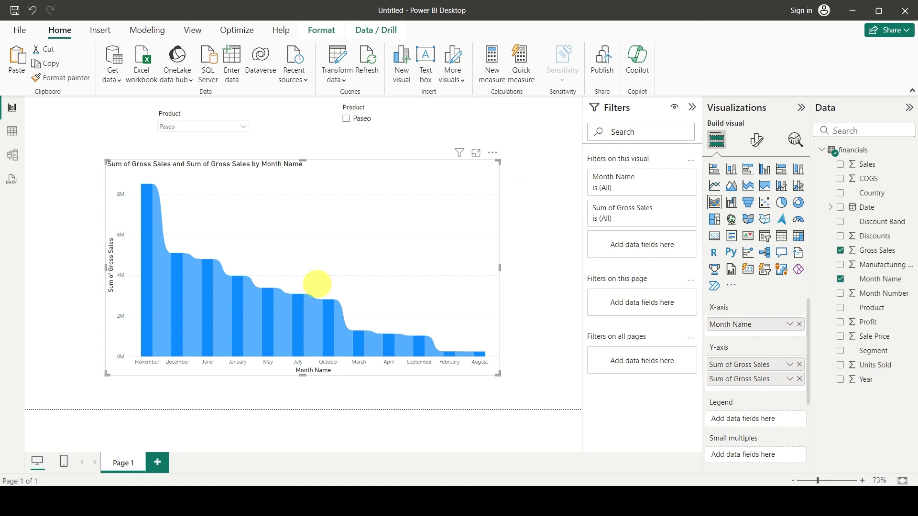
pyautogui.click(715, 185)
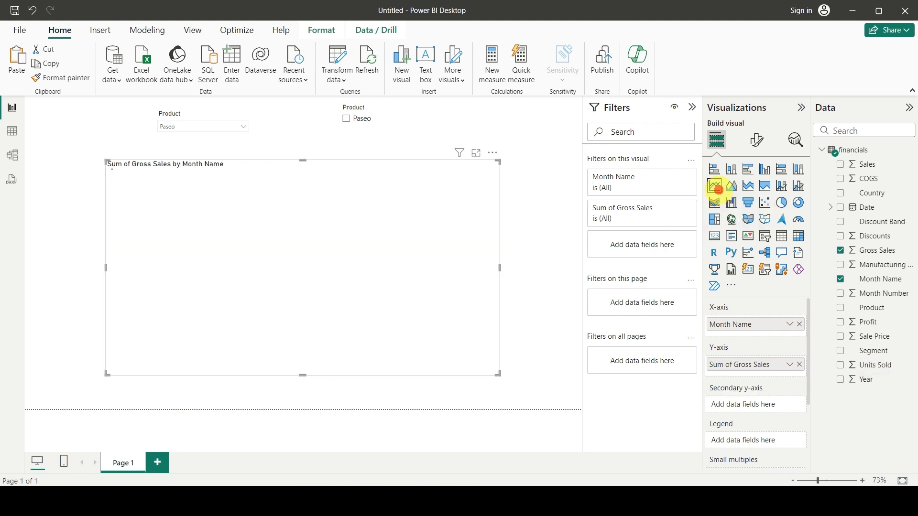
# Add a new report page and place a slicer on the financials Product field near the top of the canvas.
pyautogui.moveTo(238, 251)
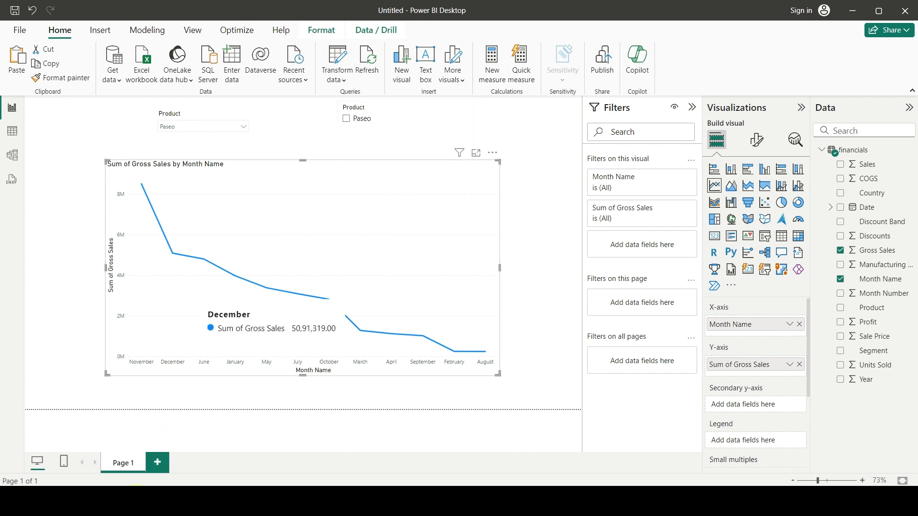
pyautogui.click(157, 463)
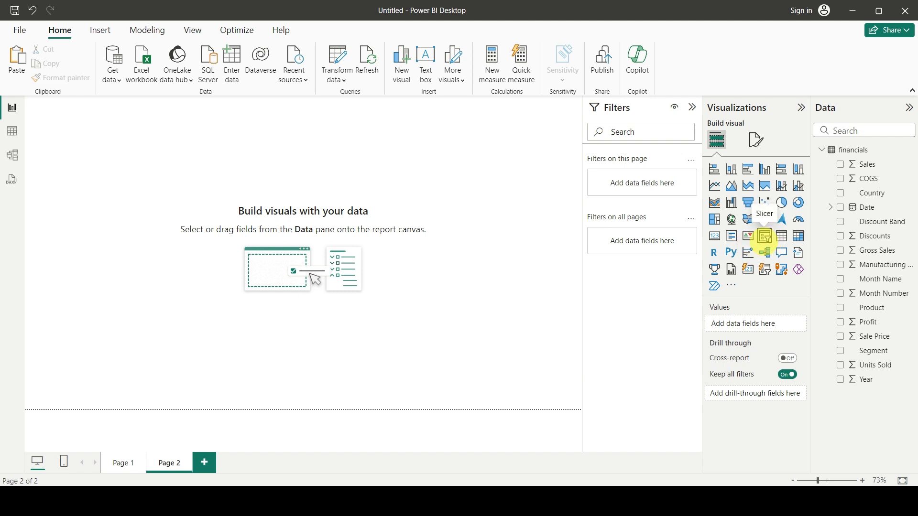
pyautogui.click(764, 237)
pyautogui.click(87, 182)
pyautogui.moveTo(87, 182); pyautogui.dragTo(224, 192)
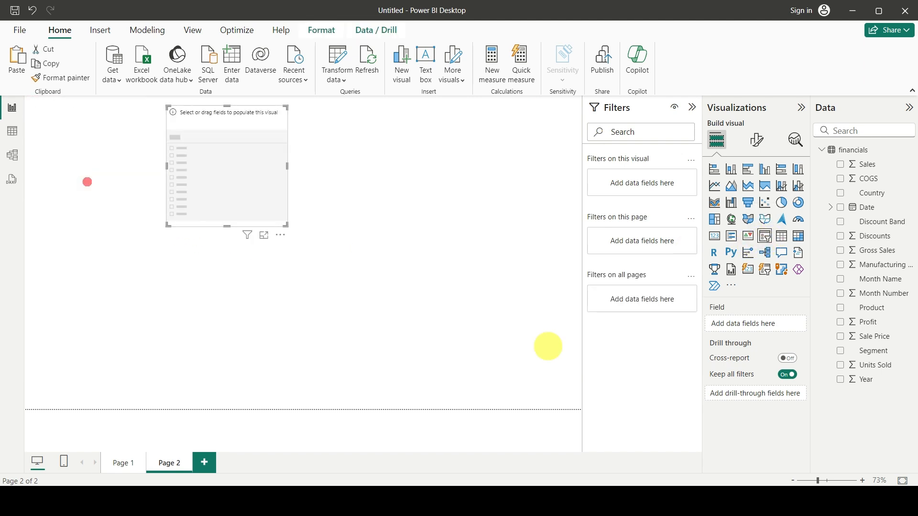
pyautogui.moveTo(868, 309); pyautogui.dragTo(752, 322)
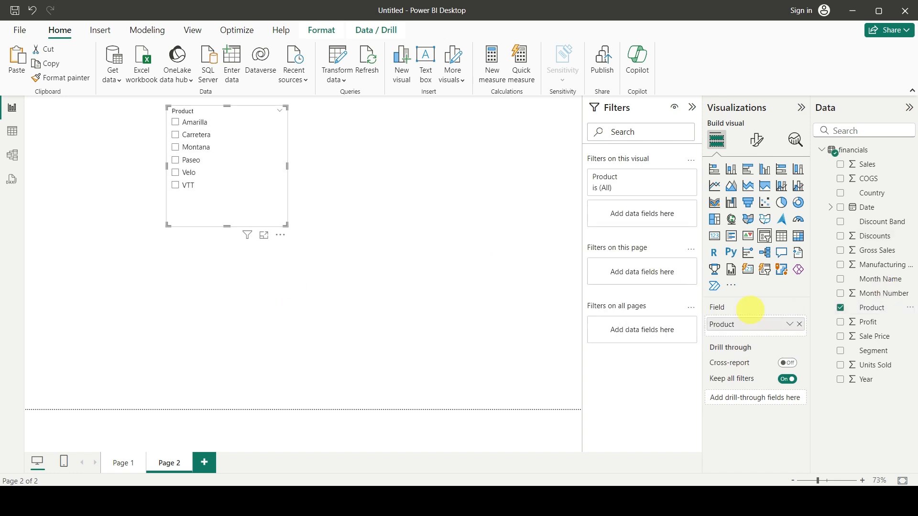
# Set the Product slicer's style to Dropdown and turn on single select.
pyautogui.click(756, 148)
pyautogui.click(755, 139)
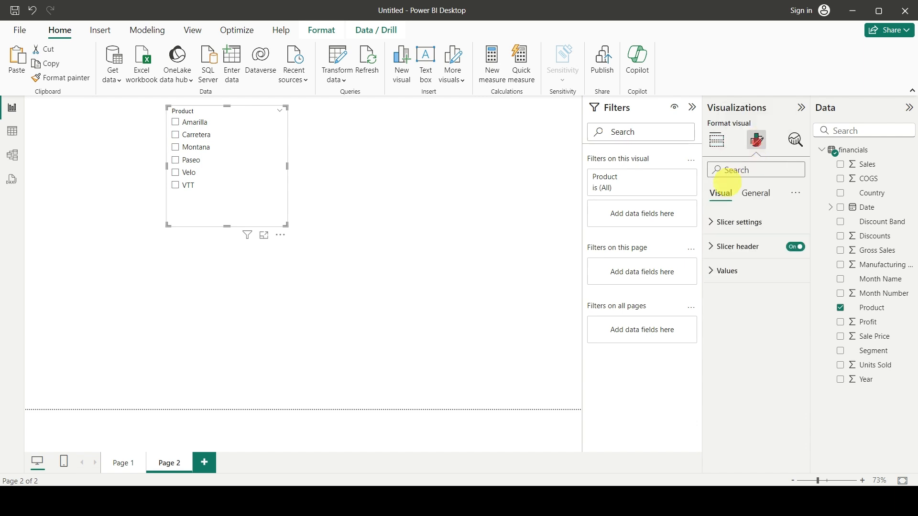
pyautogui.click(710, 221)
pyautogui.click(732, 281)
pyautogui.click(736, 323)
pyautogui.click(722, 310)
pyautogui.click(792, 328)
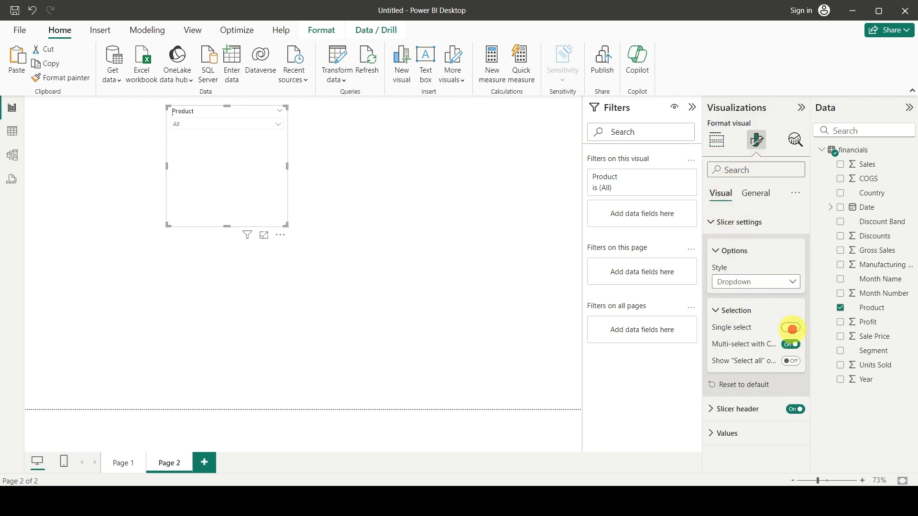
# Reduce the Product slicer's height and width to a compact box around its dropdown, and deselect it.
pyautogui.moveTo(228, 226); pyautogui.dragTo(235, 141)
pyautogui.moveTo(287, 124); pyautogui.dragTo(163, 115)
pyautogui.click(250, 236)
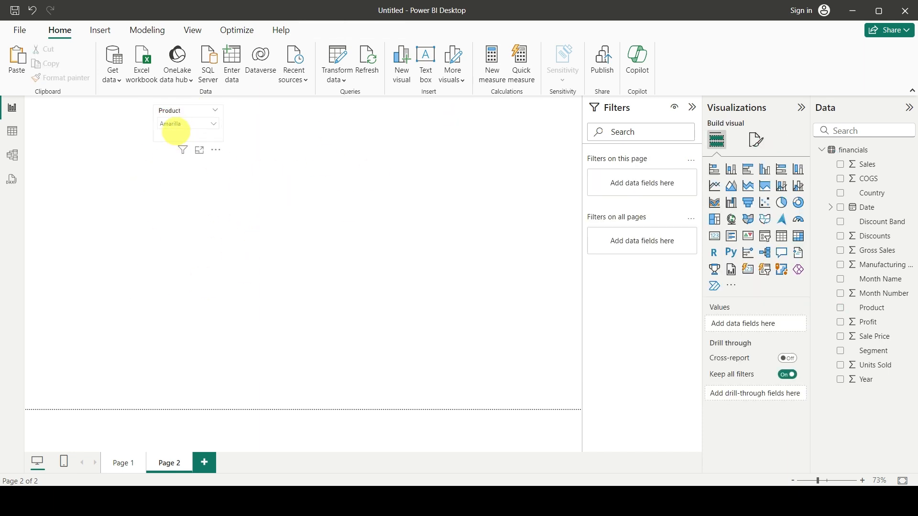
pyautogui.click(175, 110)
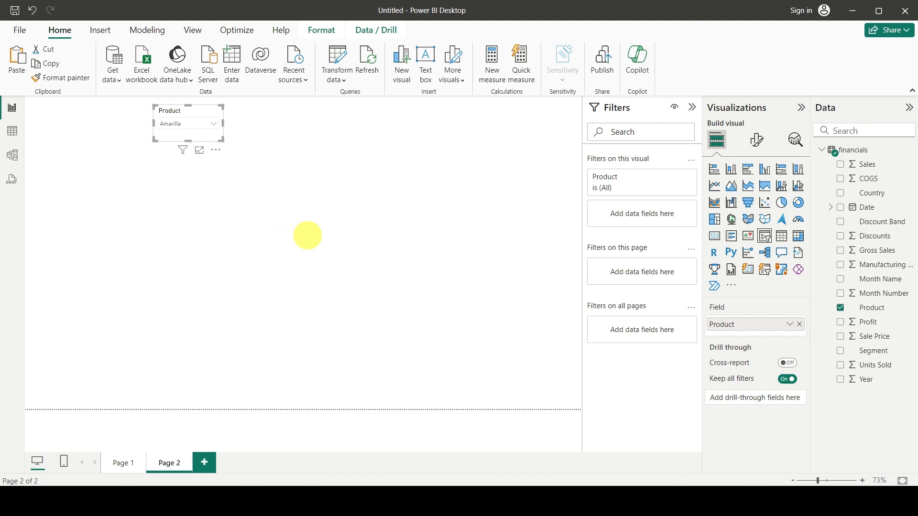
pyautogui.click(291, 225)
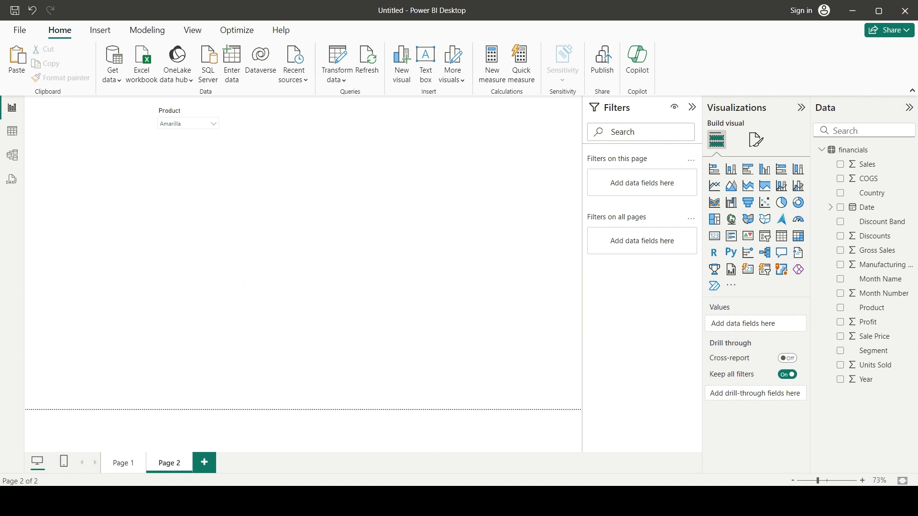
# Collapse the financials field list and start a new calculated table named Product 2.
pyautogui.click(822, 157)
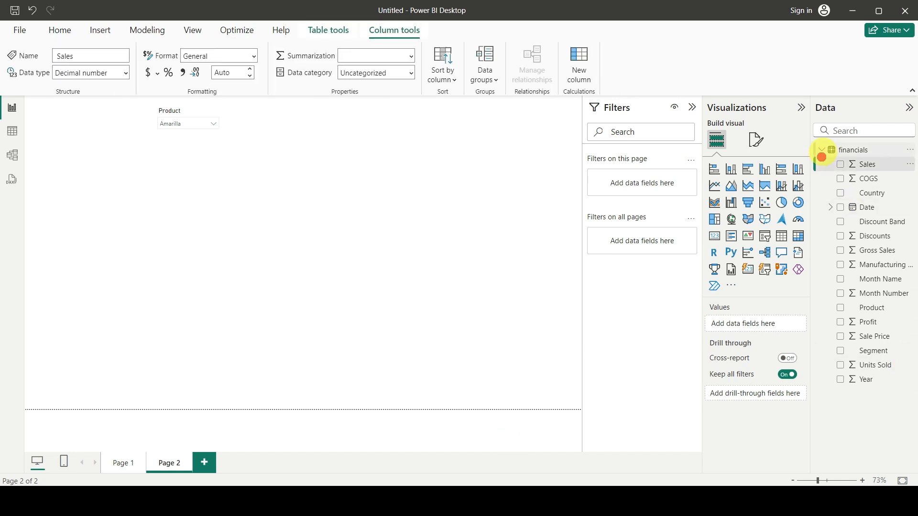
pyautogui.click(821, 149)
pyautogui.click(849, 150)
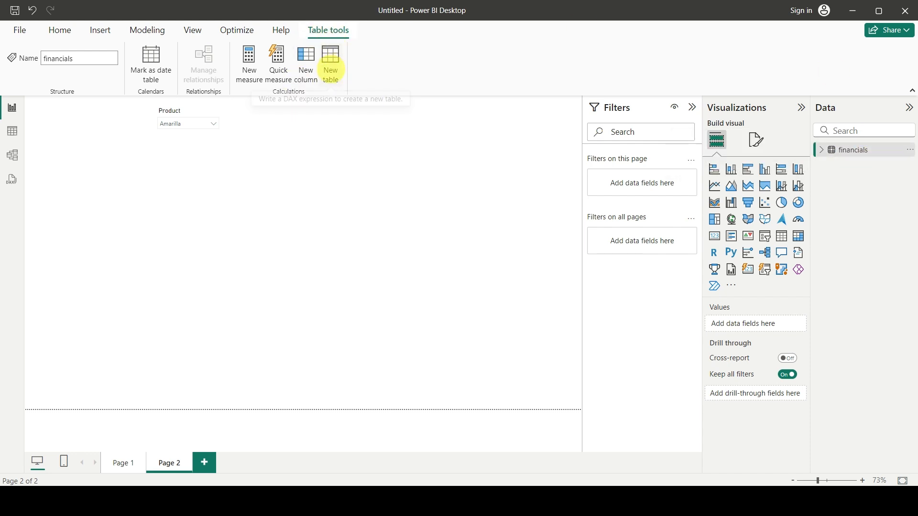
pyautogui.click(331, 76)
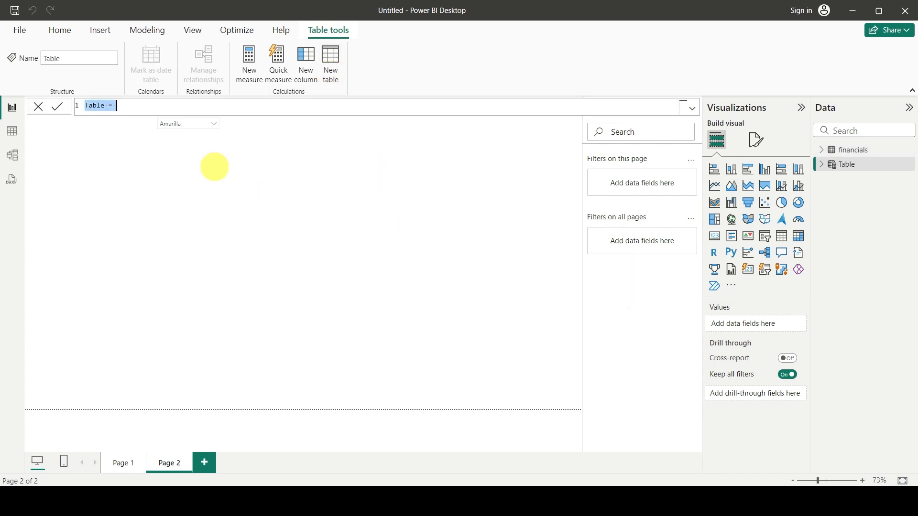
pyautogui.tripleClick(103, 102)
pyautogui.press('Right')
pyautogui.press('Left')
pyautogui.press('Left')
pyautogui.press('Left')
pyautogui.hotkey('ctrl', 'shift', 'Left')
pyautogui.write('Product ')
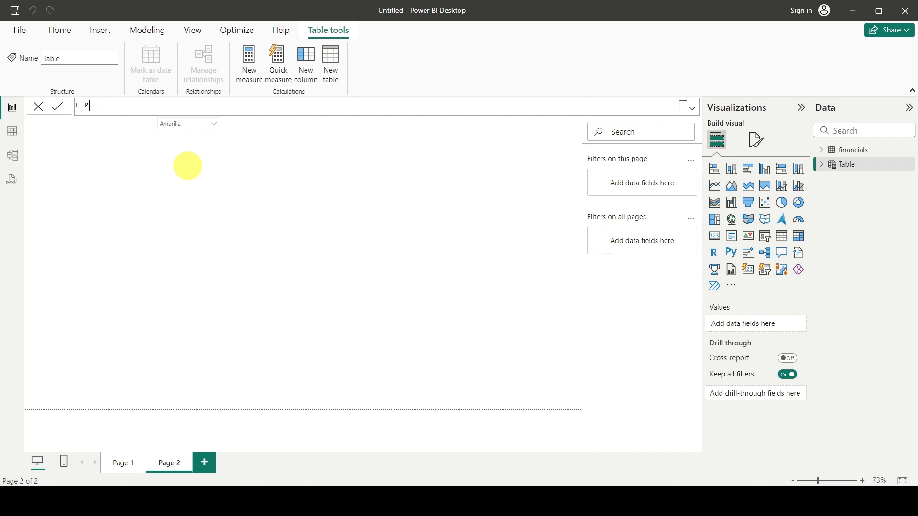
pyautogui.write('2')
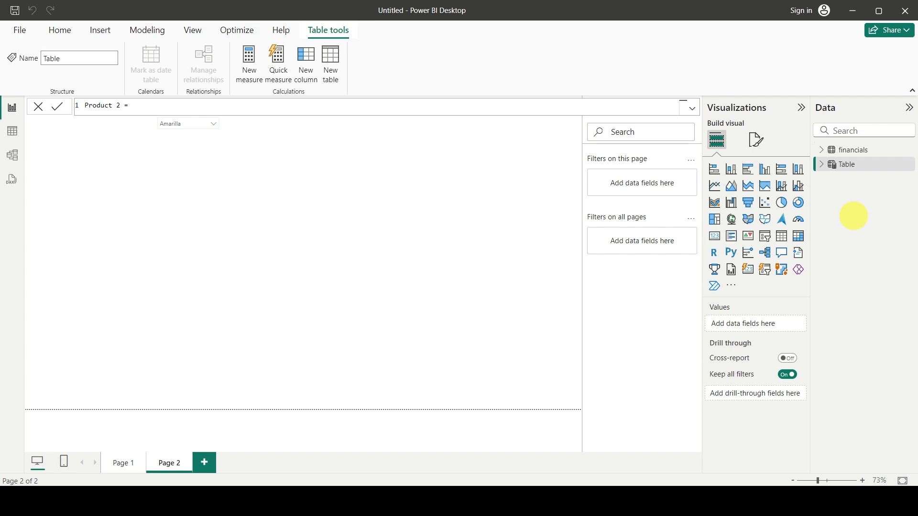
# Define the Product 2 table as VALUES(financials[Product]) and commit the formula.
pyautogui.click(148, 109)
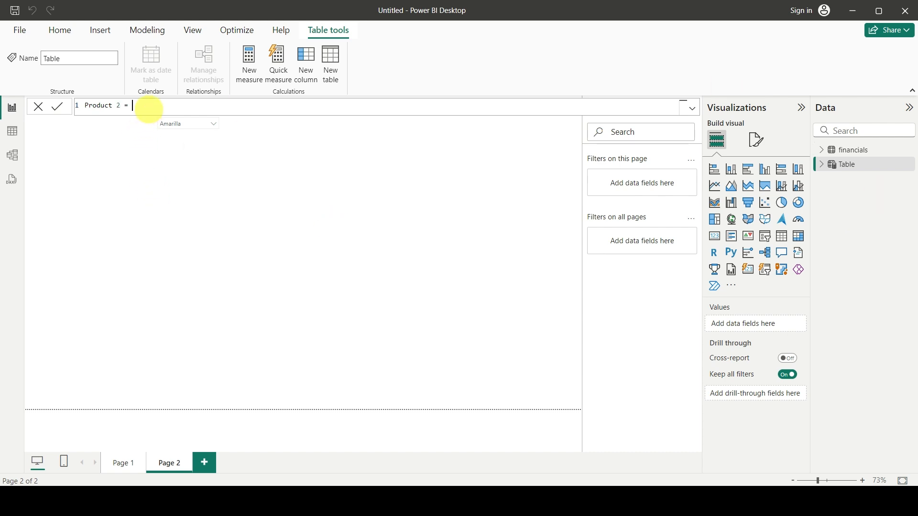
pyautogui.write('values')
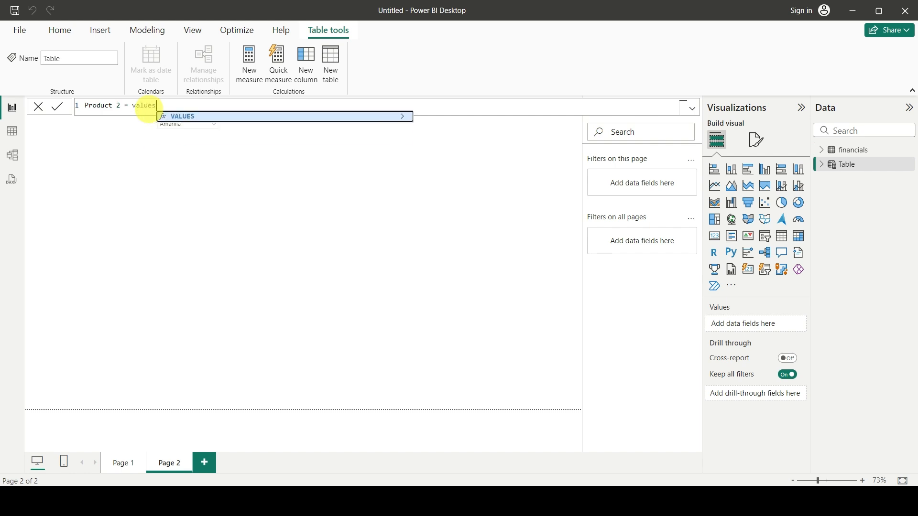
pyautogui.press('Tab')
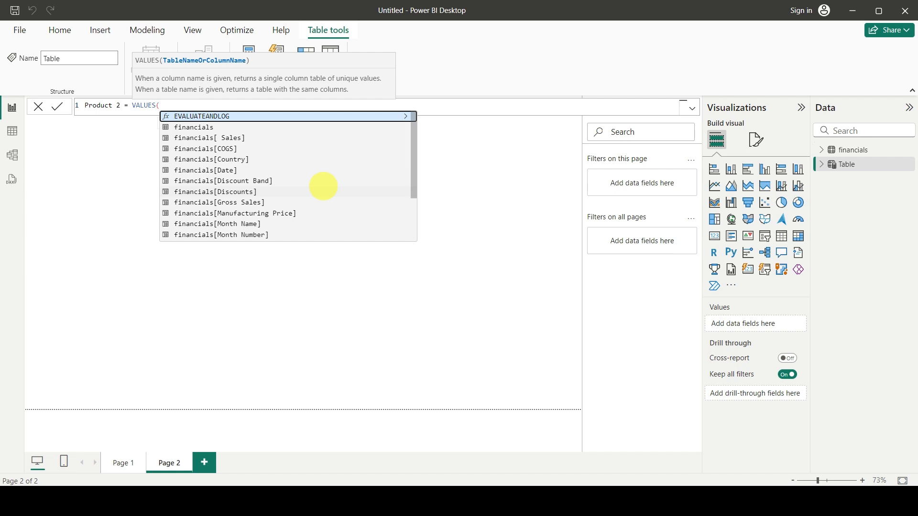
pyautogui.write('finan')
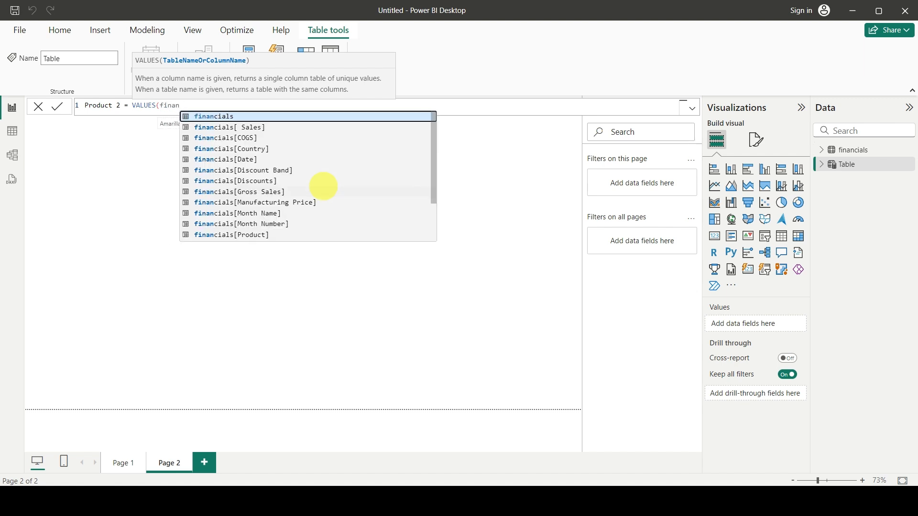
pyautogui.write('cial')
pyautogui.press('Down')
pyautogui.press('Down')
pyautogui.press('Down')
pyautogui.press('Down')
pyautogui.press('Down')
pyautogui.press('Down')
pyautogui.press('Down')
pyautogui.press('Down')
pyautogui.press('Down')
pyautogui.press('Down')
pyautogui.press('Down')
pyautogui.press('Down')
pyautogui.press('Down')
pyautogui.press('Down')
pyautogui.press('Up')
pyautogui.press('Up')
pyautogui.press('Up')
pyautogui.press('Tab')
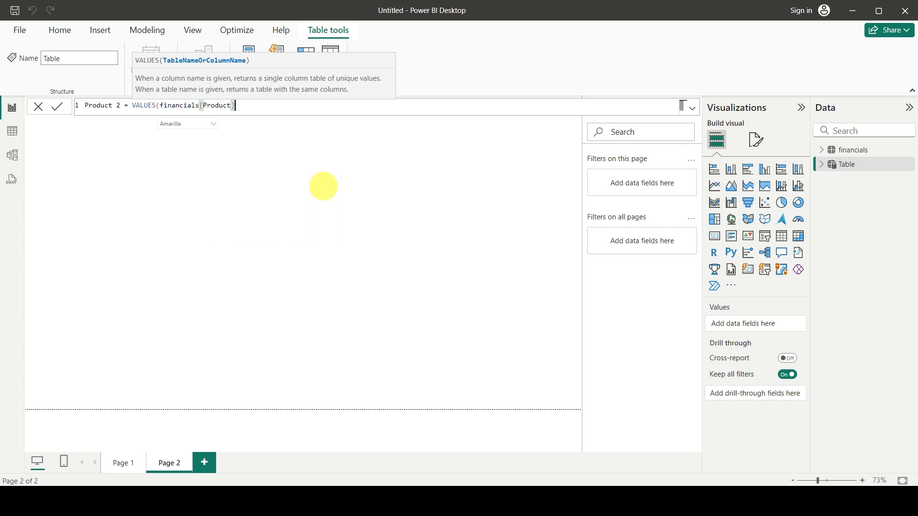
pyautogui.write(')')
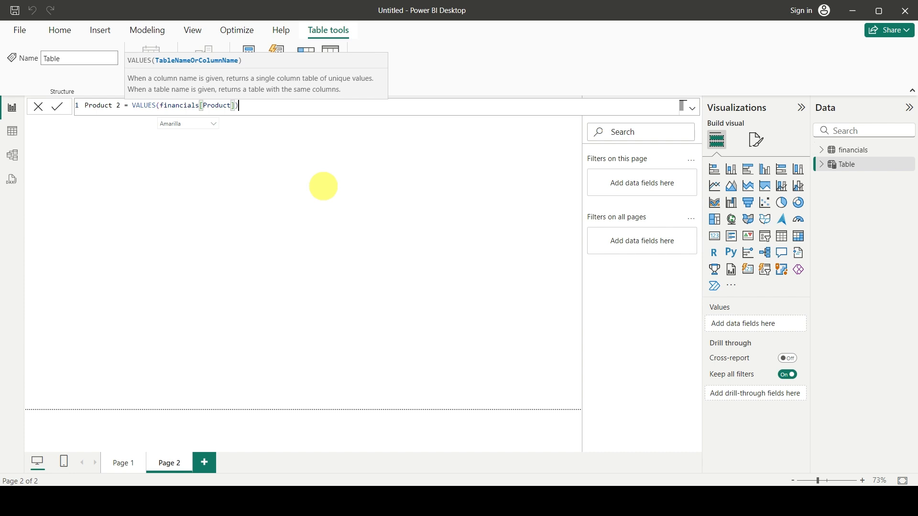
pyautogui.press('Return')
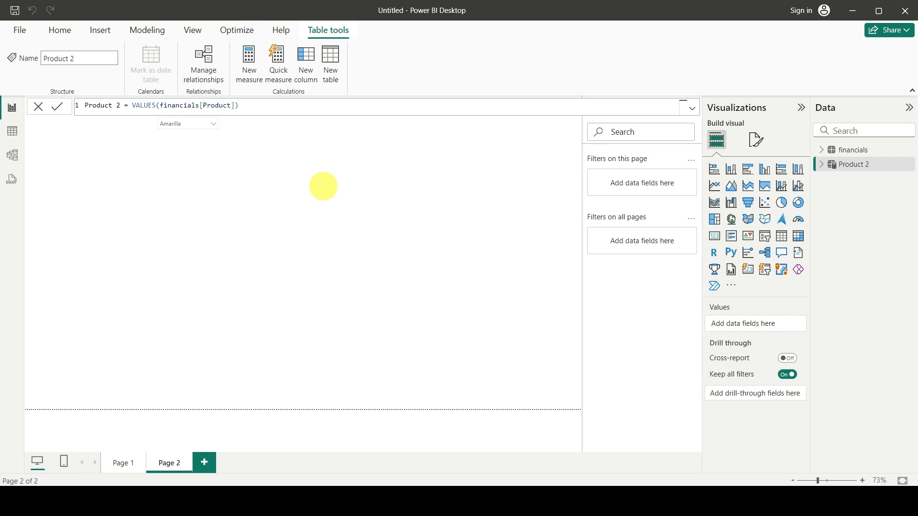
# Add a second slicer on the Product field of the Product 2 table and place it beside the first slicer.
pyautogui.click(821, 164)
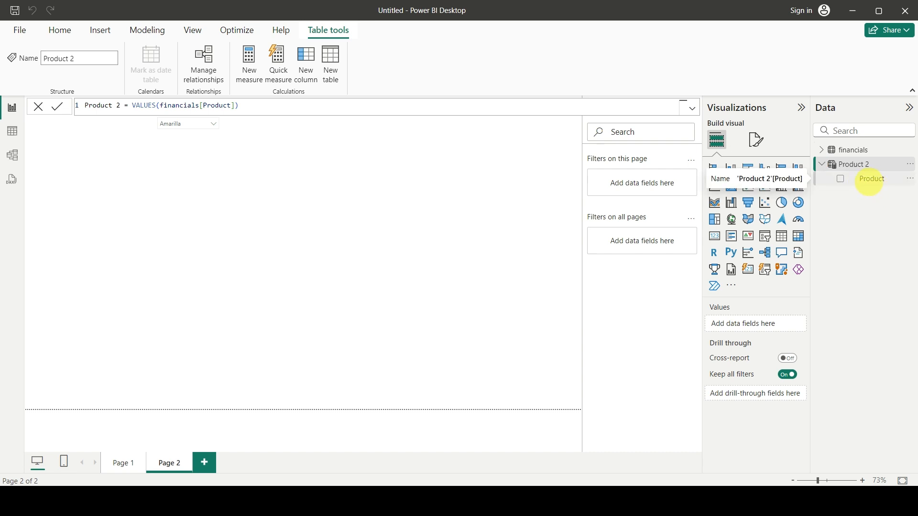
pyautogui.click(311, 180)
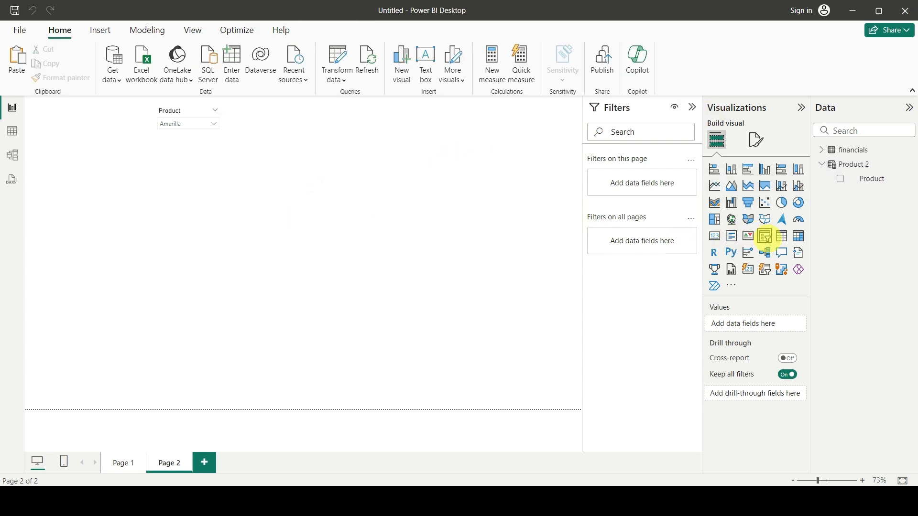
pyautogui.click(764, 236)
pyautogui.moveTo(188, 272); pyautogui.dragTo(287, 257)
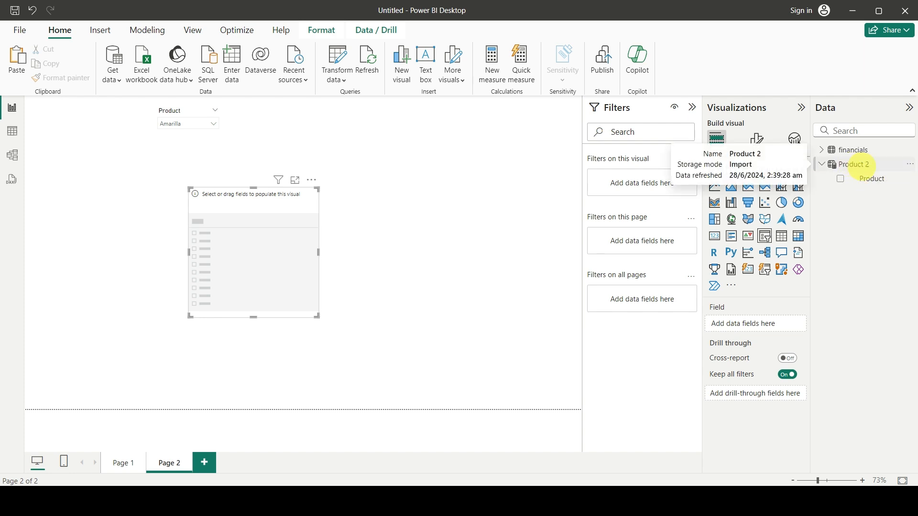
pyautogui.moveTo(876, 179); pyautogui.dragTo(762, 324)
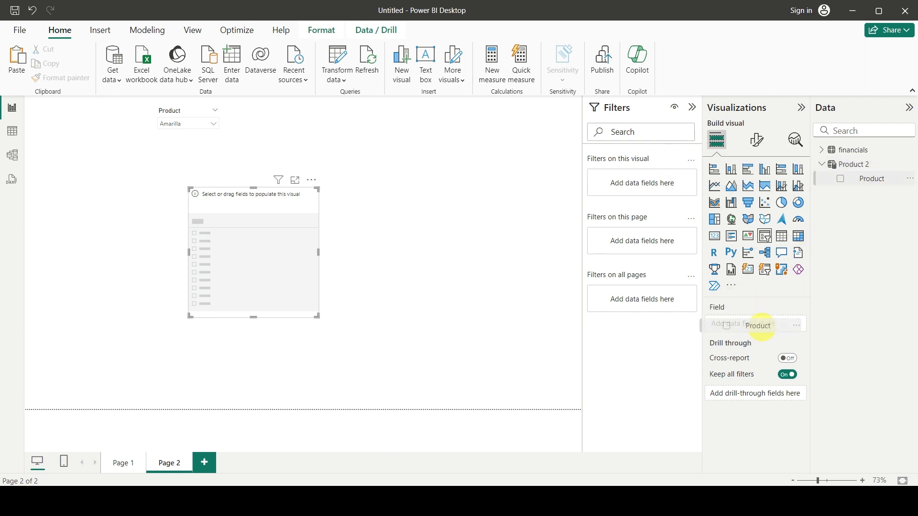
pyautogui.moveTo(251, 269); pyautogui.dragTo(358, 183)
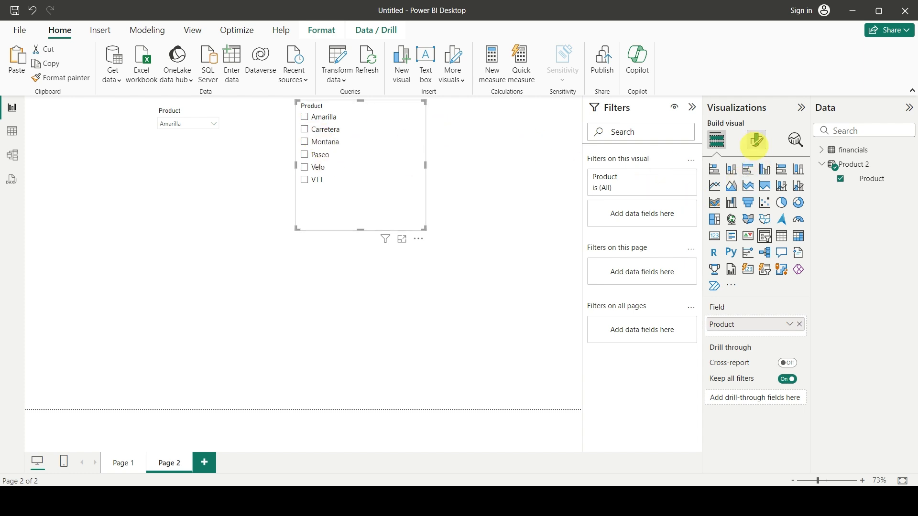
# Set the second slicer's style to Dropdown with single select, and shrink its height and width around the dropdown.
pyautogui.click(757, 140)
pyautogui.click(711, 222)
pyautogui.click(754, 277)
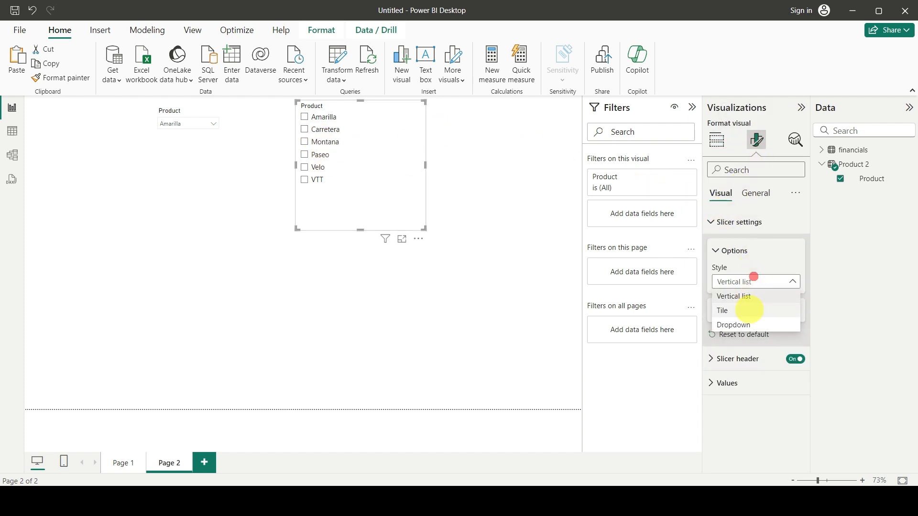
pyautogui.click(734, 325)
pyautogui.click(729, 311)
pyautogui.click(792, 327)
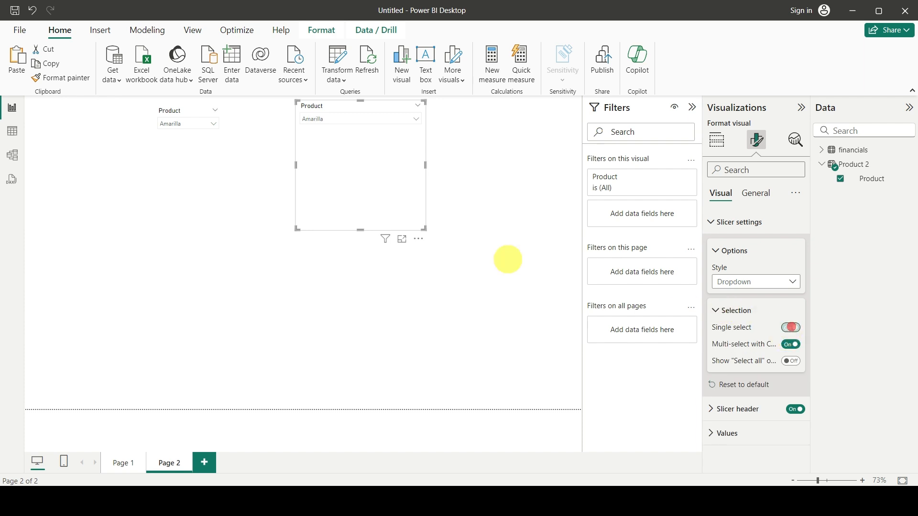
pyautogui.moveTo(361, 230); pyautogui.dragTo(351, 133)
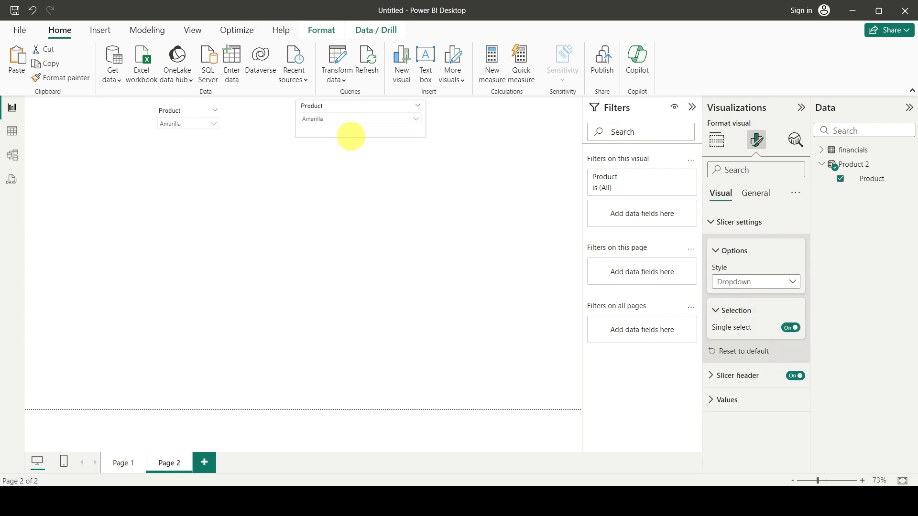
pyautogui.moveTo(426, 121); pyautogui.dragTo(363, 122)
# Test the slicers' independence by setting the first to Montana and then Carretera, and the second to Paseo and then Velo.
pyautogui.click(181, 124)
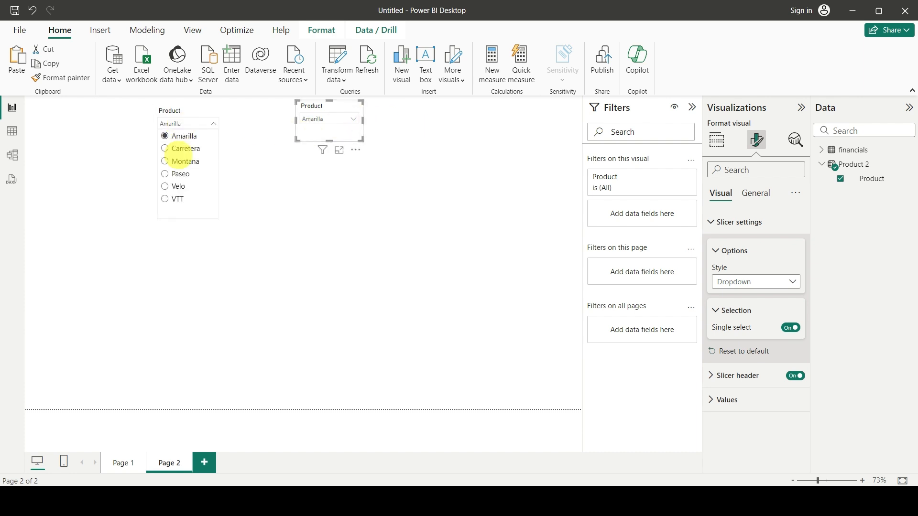
pyautogui.click(167, 161)
pyautogui.click(334, 120)
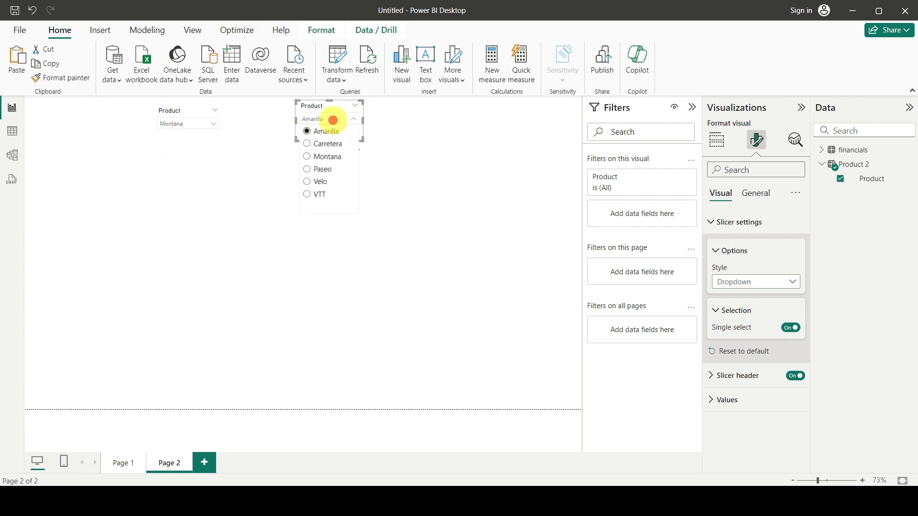
pyautogui.click(306, 168)
pyautogui.click(334, 122)
pyautogui.click(317, 182)
pyautogui.click(187, 121)
pyautogui.click(177, 146)
# Move the second Product slicer closer to the first one and deselect it.
pyautogui.click(321, 112)
pyautogui.moveTo(321, 112); pyautogui.dragTo(266, 109)
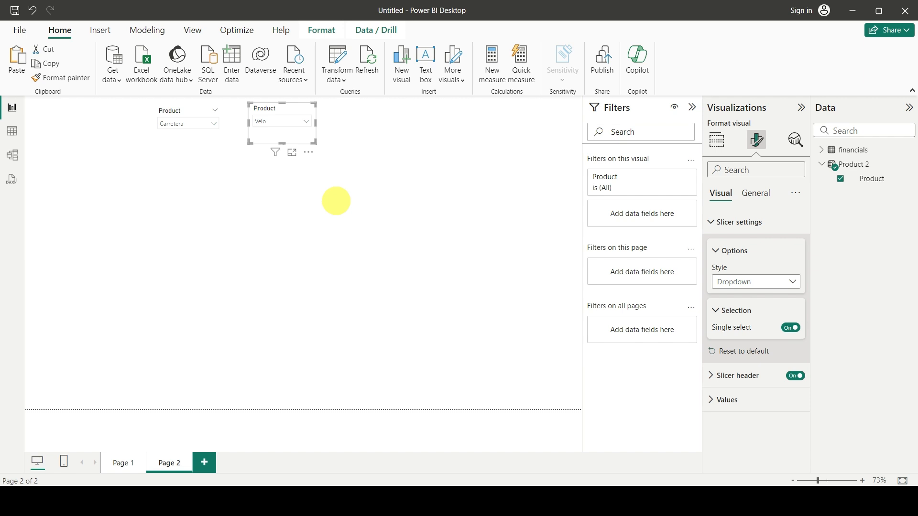
pyautogui.click(311, 283)
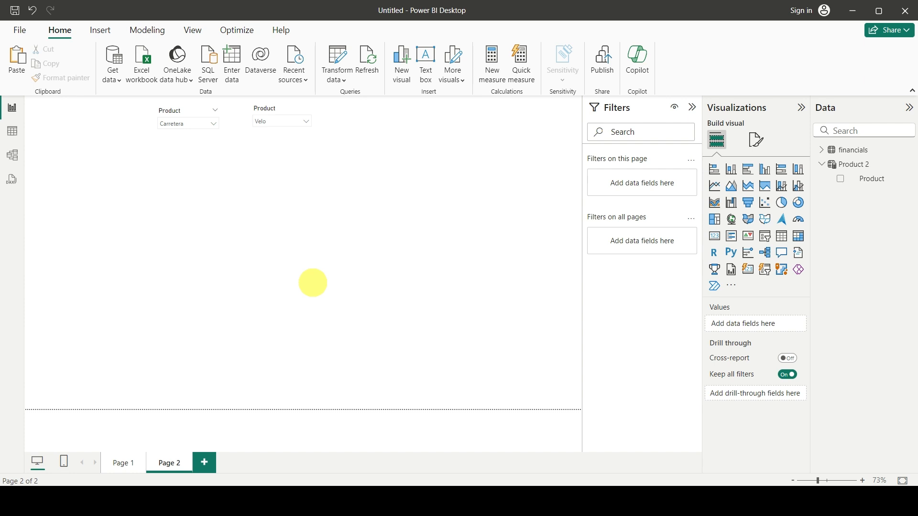
# Check the option lists of the second and first Product slicers without changing their selections.
pyautogui.click(281, 123)
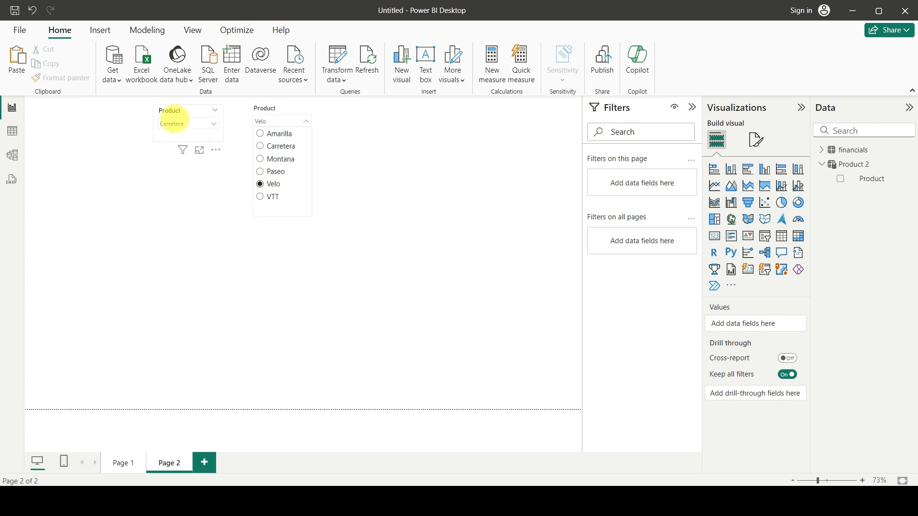
pyautogui.click(178, 116)
pyautogui.click(179, 118)
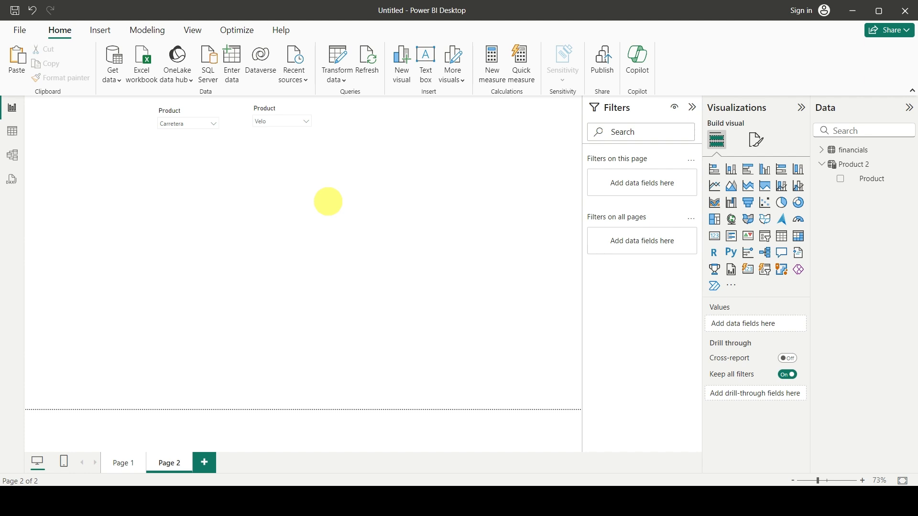
# Create a calculated table named Product 3 and begin its formula with the VALUES function.
pyautogui.click(390, 186)
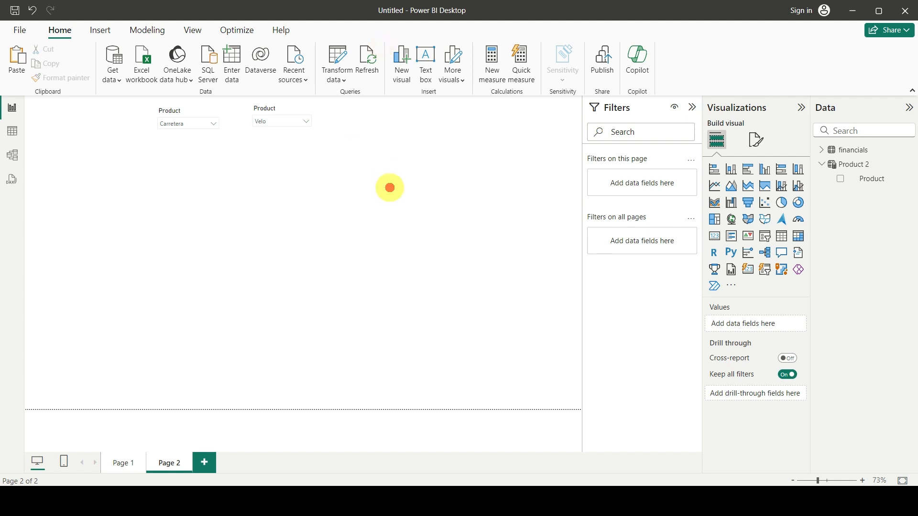
pyautogui.click(832, 164)
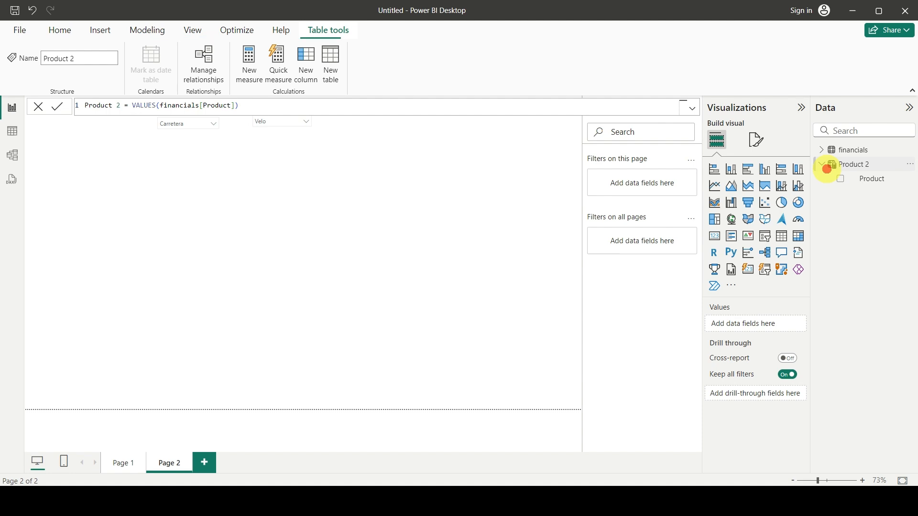
pyautogui.click(330, 73)
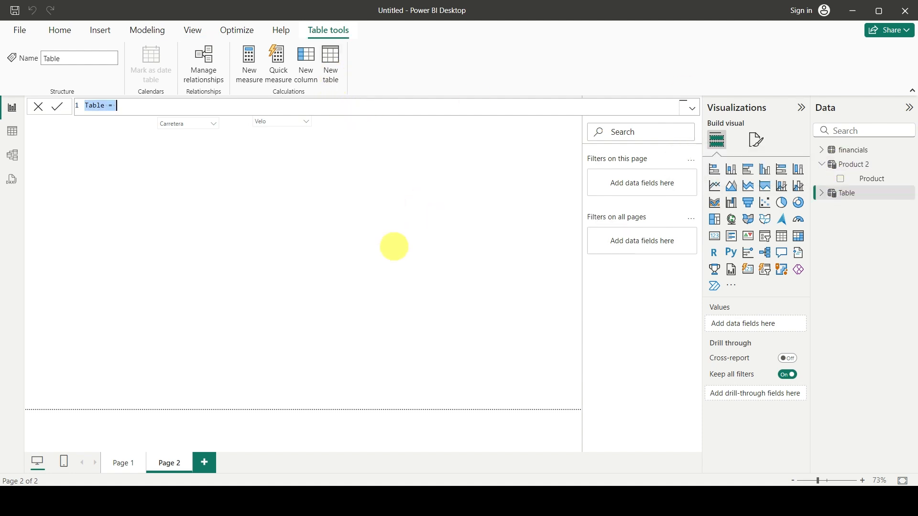
pyautogui.click(105, 107)
pyautogui.press('Right')
pyautogui.press('Left')
pyautogui.press('Left')
pyautogui.press('Left')
pyautogui.write('Product 3 =')
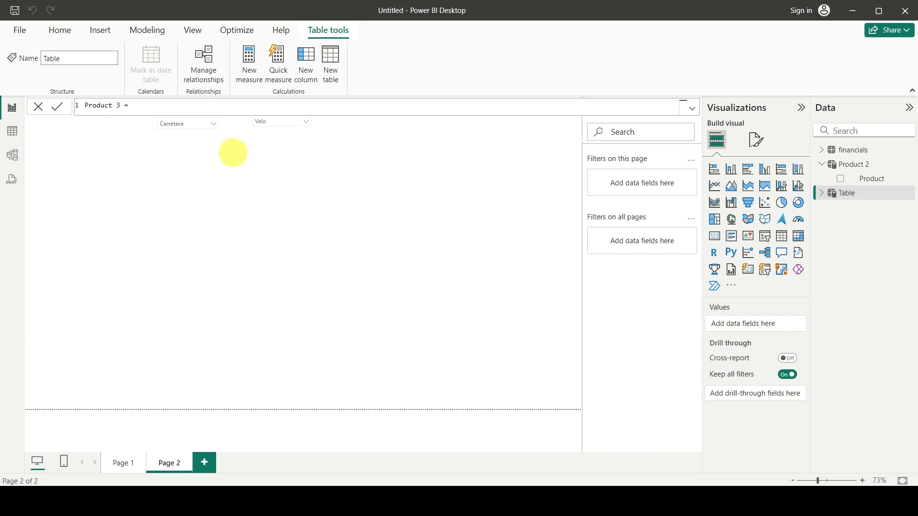
pyautogui.write('VALUES(f')
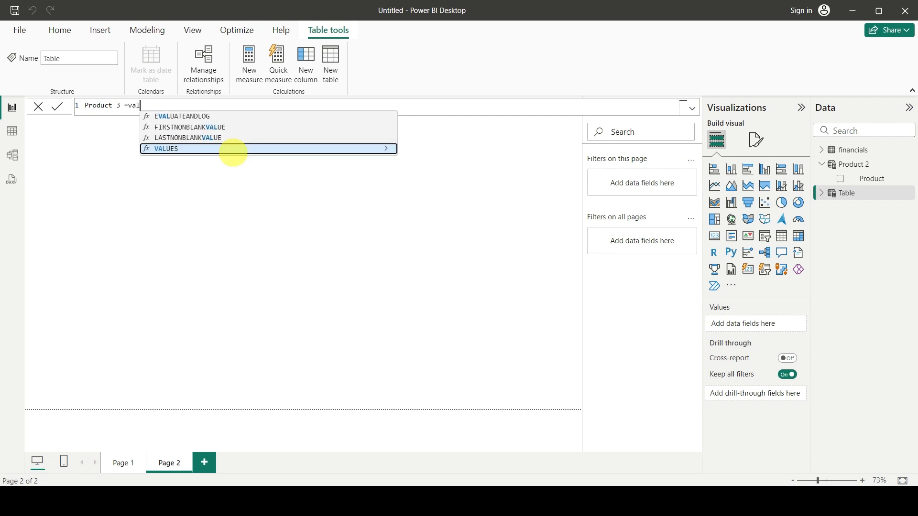
pyautogui.write('inan')
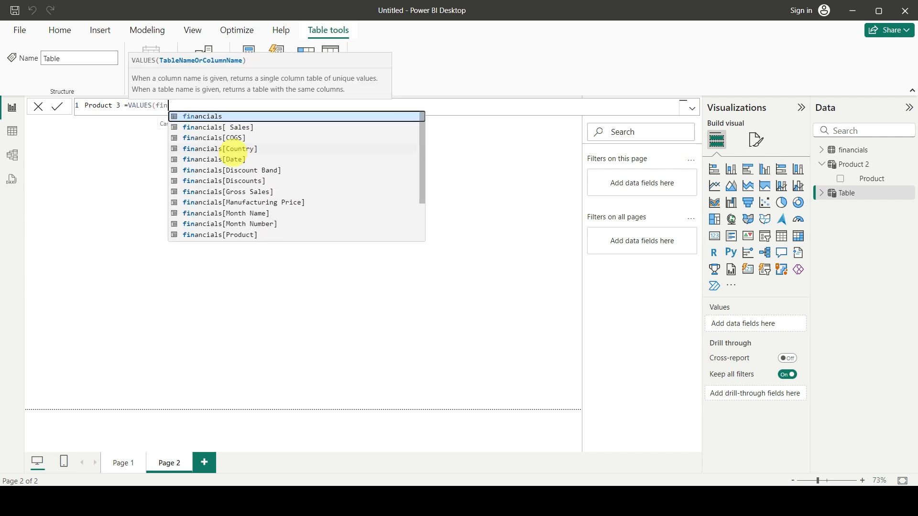
pyautogui.press('Down')
pyautogui.press('Down')
pyautogui.press('Down')
pyautogui.press('Down')
pyautogui.press('Down')
pyautogui.press('Down')
pyautogui.press('Down')
pyautogui.press('Down')
pyautogui.press('Down')
pyautogui.press('Down')
pyautogui.press('Down')
pyautogui.press('Down')
pyautogui.press('Down')
pyautogui.press('Up')
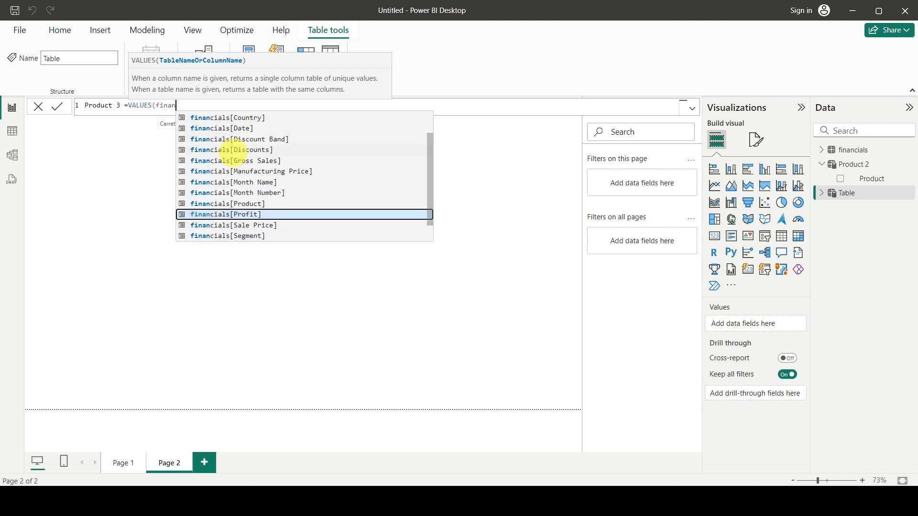
pyautogui.press('Up')
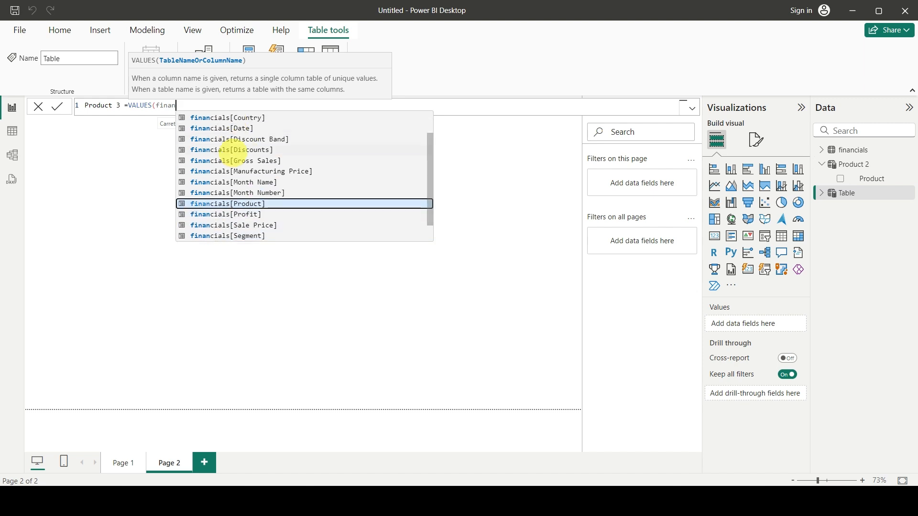
pyautogui.press('BackSpace')
pyautogui.press('BackSpace')
pyautogui.press('BackSpace')
pyautogui.press('BackSpace')
pyautogui.press('BackSpace')
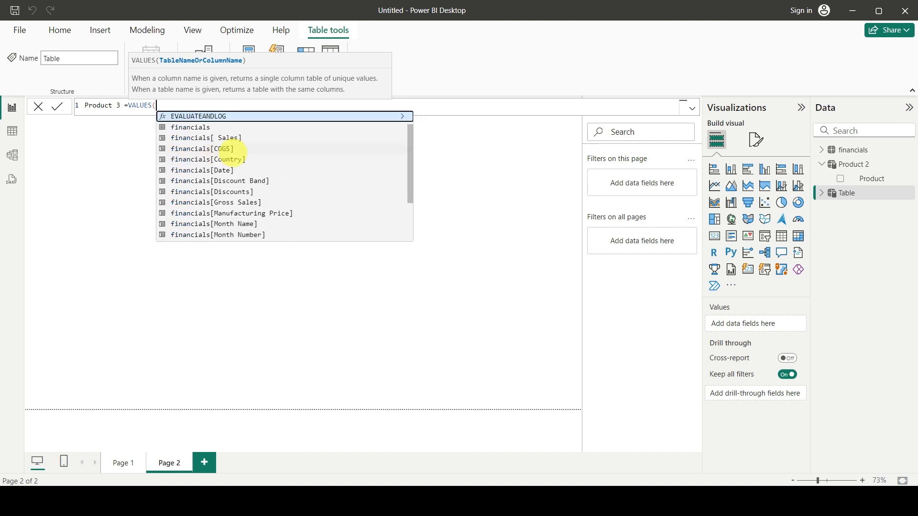
# Complete and commit the table formula as Product 3 = VALUES('Product 2'[Product]).
pyautogui.write('produ')
pyautogui.press('Down')
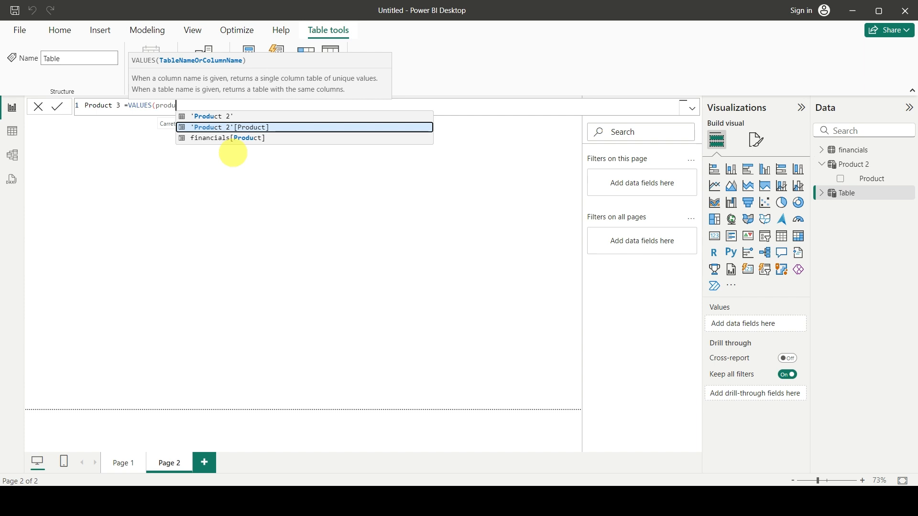
pyautogui.press('Tab')
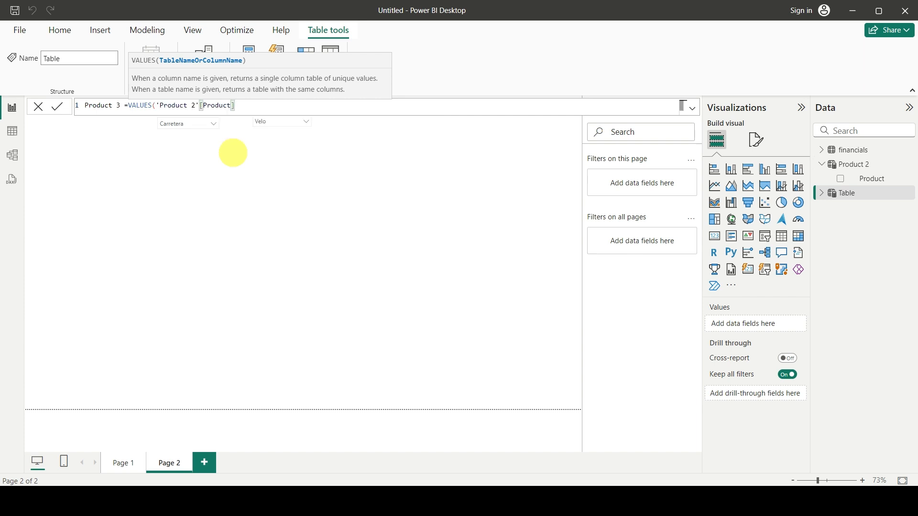
pyautogui.write(')')
pyautogui.press('Return')
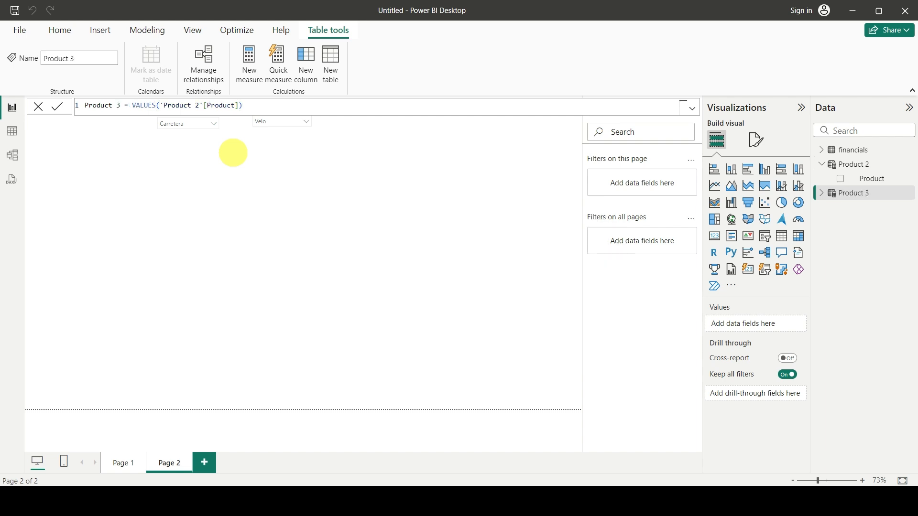
# Add a third slicer using the Product field of Product 3 and move it up beside the second slicer.
pyautogui.click(822, 193)
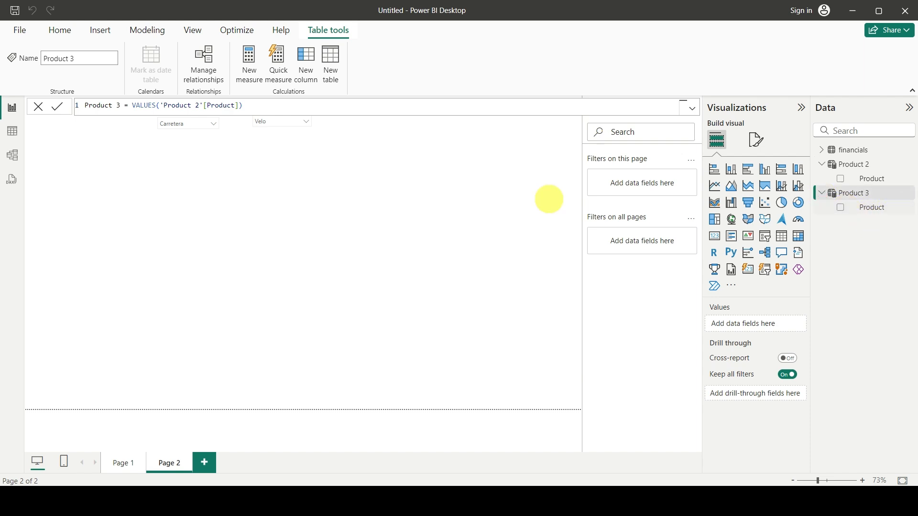
pyautogui.click(272, 234)
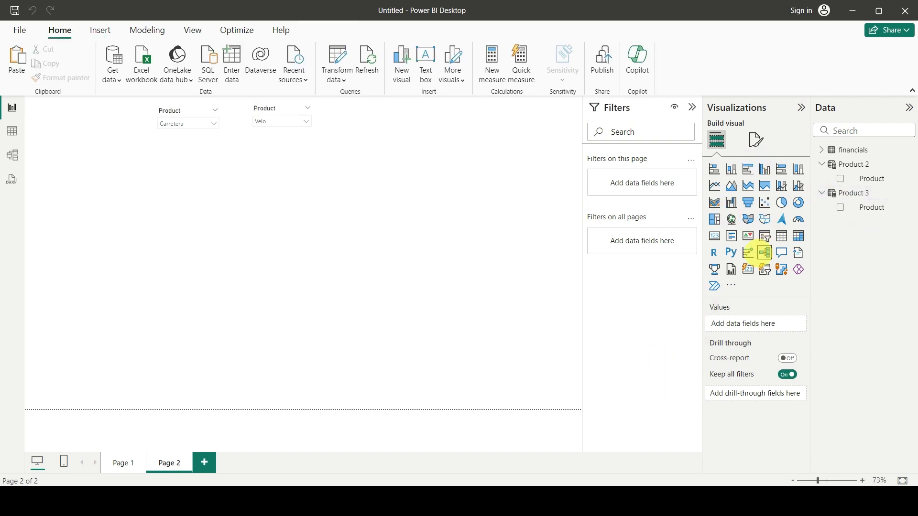
pyautogui.click(765, 236)
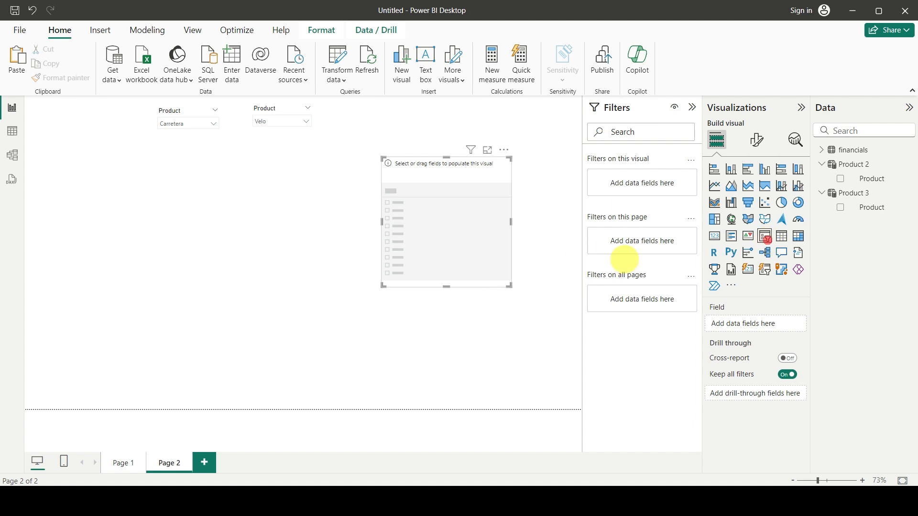
pyautogui.moveTo(871, 207); pyautogui.dragTo(758, 325)
pyautogui.moveTo(466, 205); pyautogui.dragTo(442, 177)
# Copy the second slicer's formatting to the Product 3 slicer with Format painter and set its style to Dropdown.
pyautogui.click(247, 134)
pyautogui.click(71, 78)
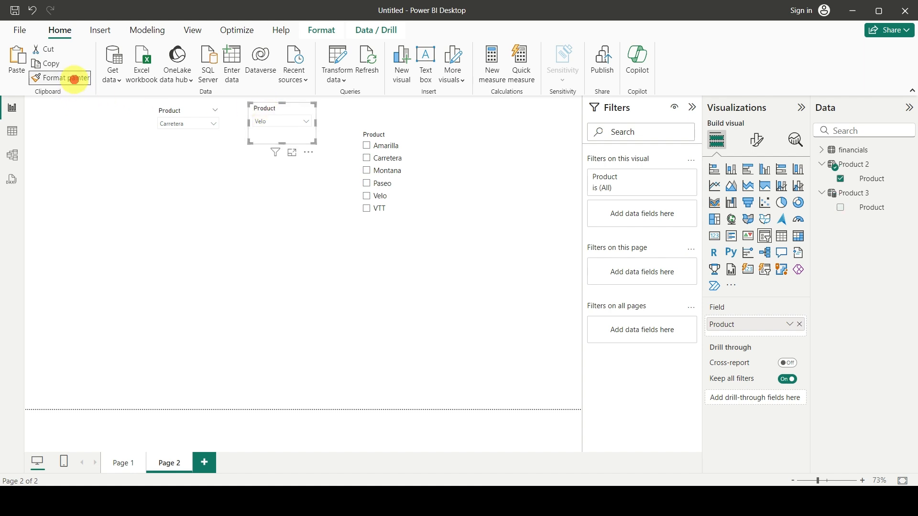
pyautogui.click(382, 134)
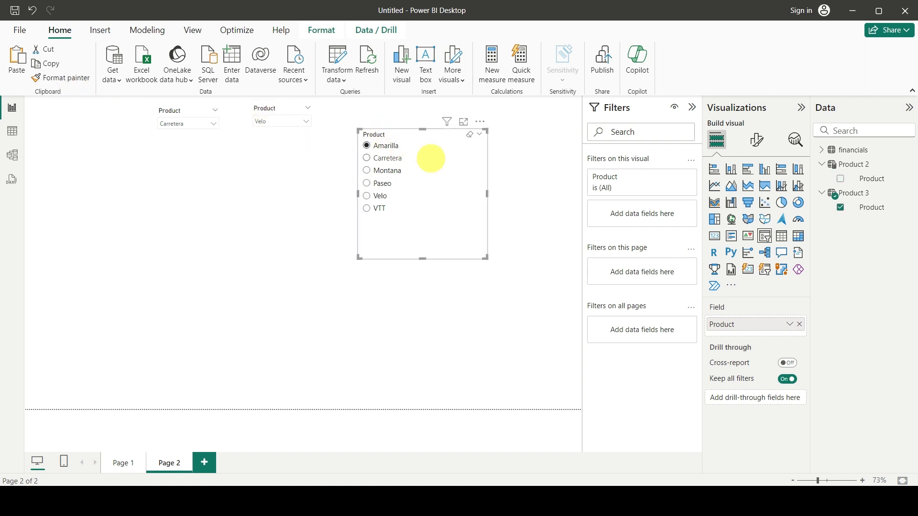
pyautogui.click(755, 139)
pyautogui.click(709, 222)
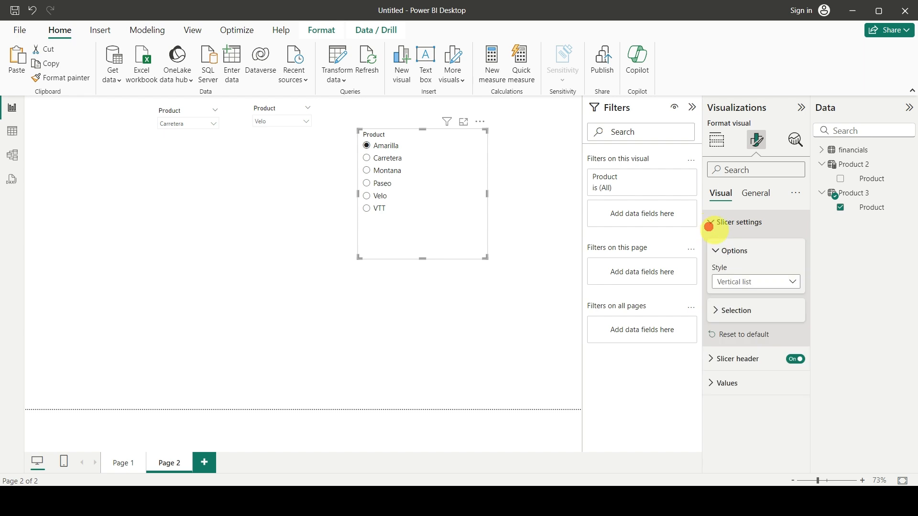
pyautogui.click(742, 278)
pyautogui.click(738, 324)
pyautogui.click(724, 310)
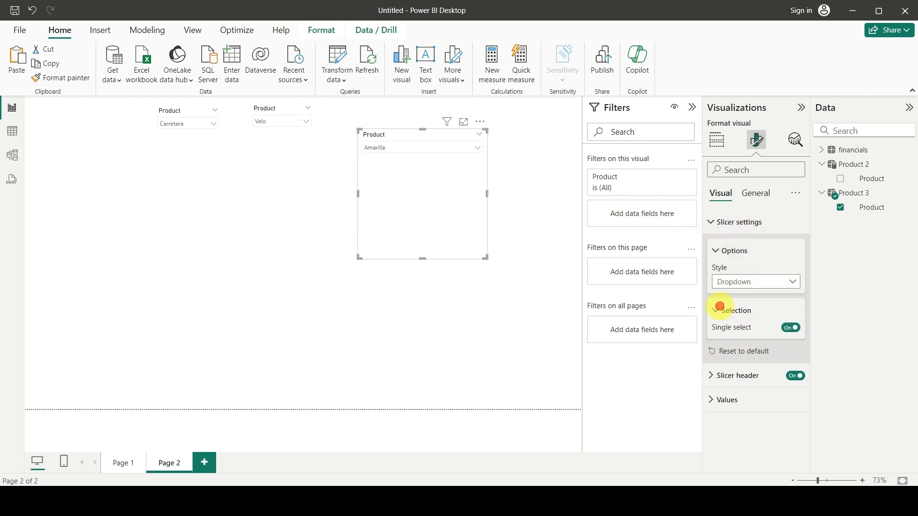
pyautogui.click(554, 382)
# Shrink the third slicer around its dropdown and align it in the row with the other two slicers.
pyautogui.click(432, 219)
pyautogui.moveTo(422, 257); pyautogui.dragTo(422, 177)
pyautogui.moveTo(488, 145); pyautogui.dragTo(392, 114)
# Test the third slicer by choosing Paseo and then Montana, and deselect it.
pyautogui.click(383, 121)
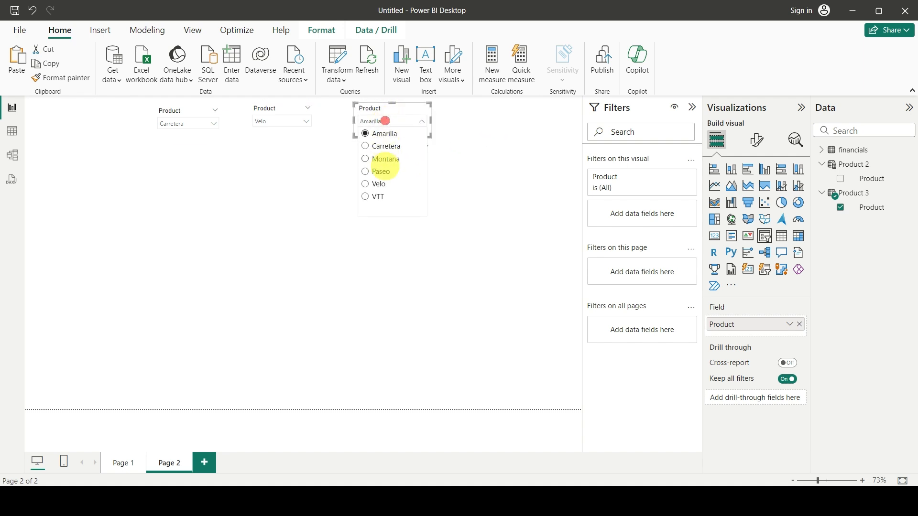
pyautogui.click(379, 172)
pyautogui.click(375, 121)
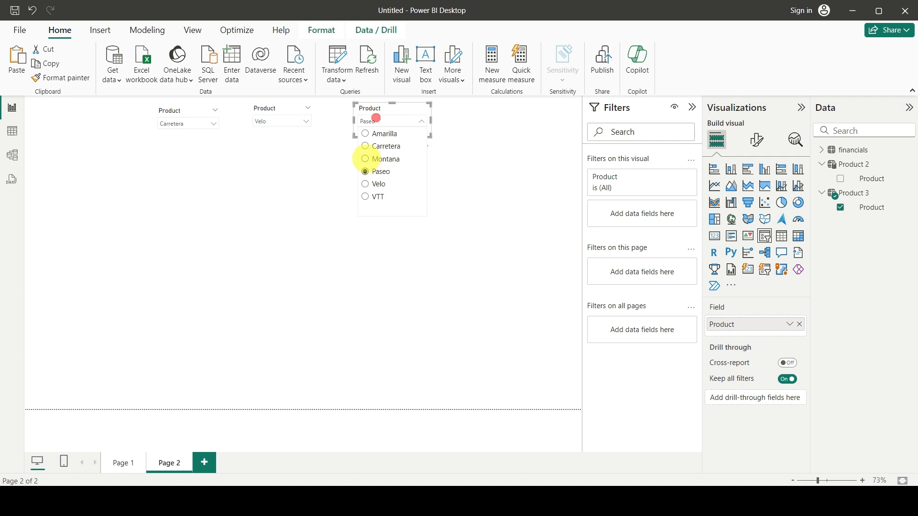
pyautogui.click(366, 157)
pyautogui.click(402, 225)
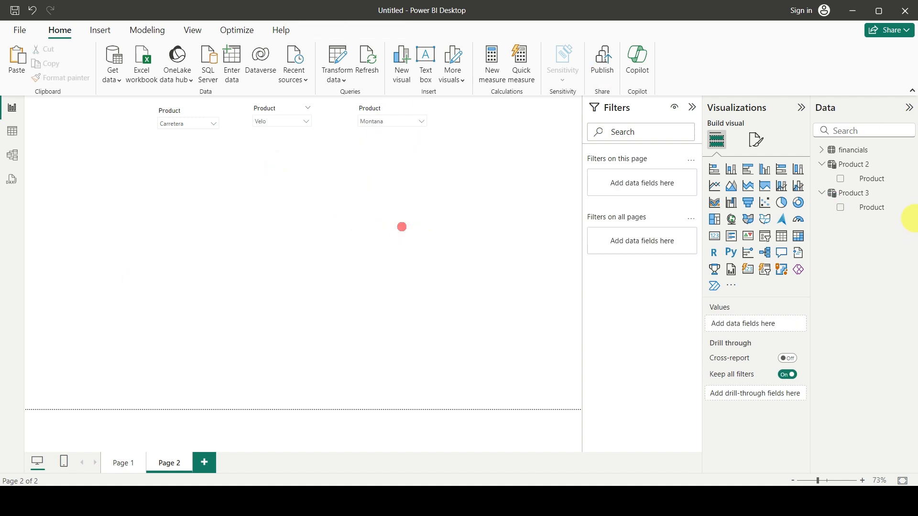
# Create a calculated table with the formula Product 4 = VALUES('Product 3'[Product]).
pyautogui.click(866, 149)
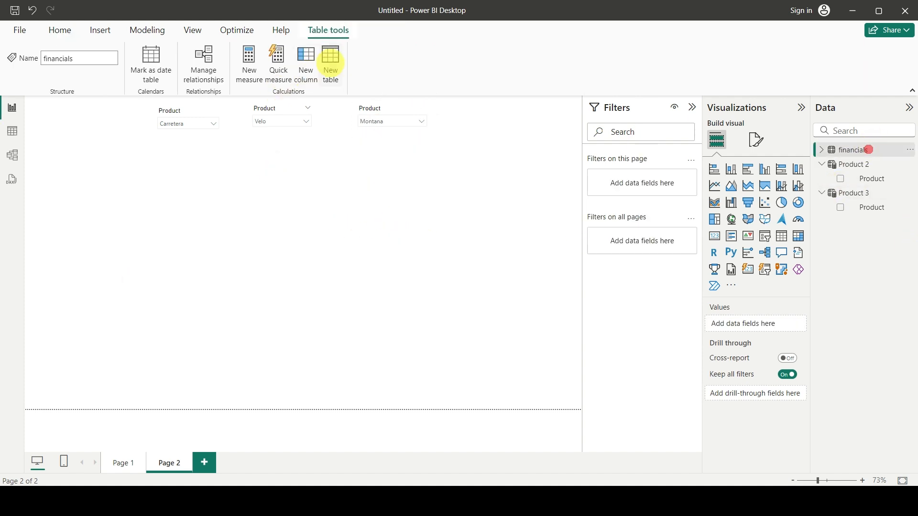
pyautogui.click(330, 63)
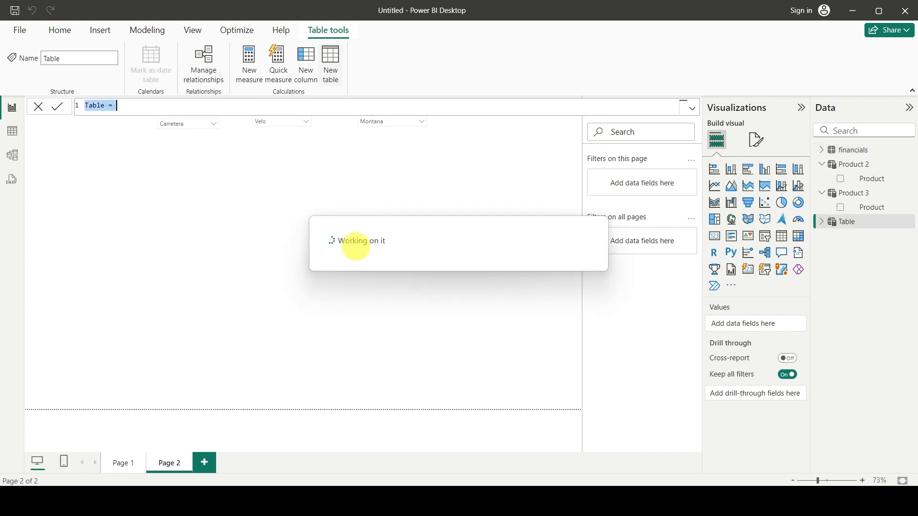
pyautogui.click(109, 107)
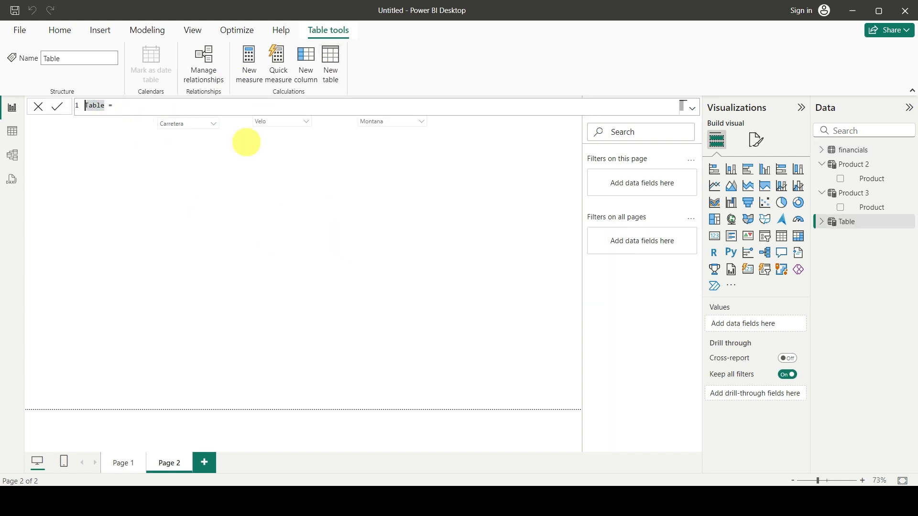
pyautogui.write('0')
pyautogui.write('VALUES(')
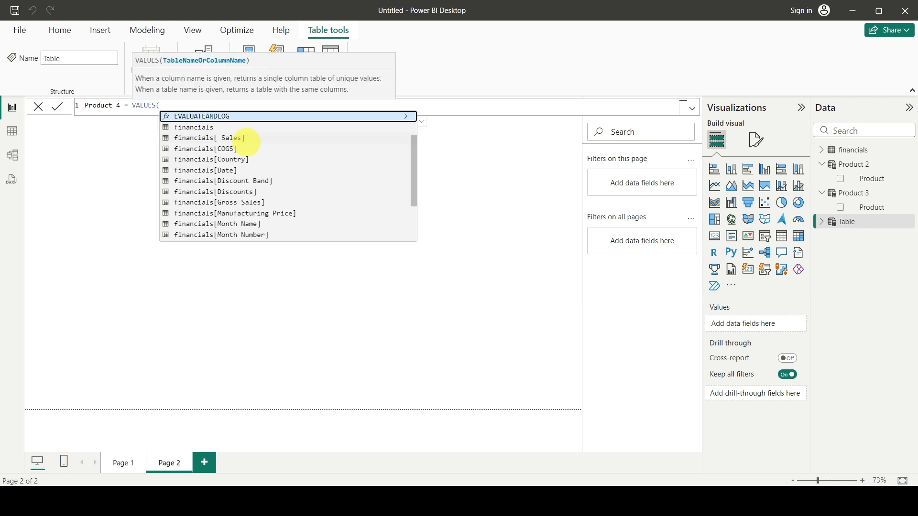
pyautogui.write('pro')
pyautogui.press('Down')
pyautogui.press('Down')
pyautogui.press('Down')
pyautogui.press('Tab')
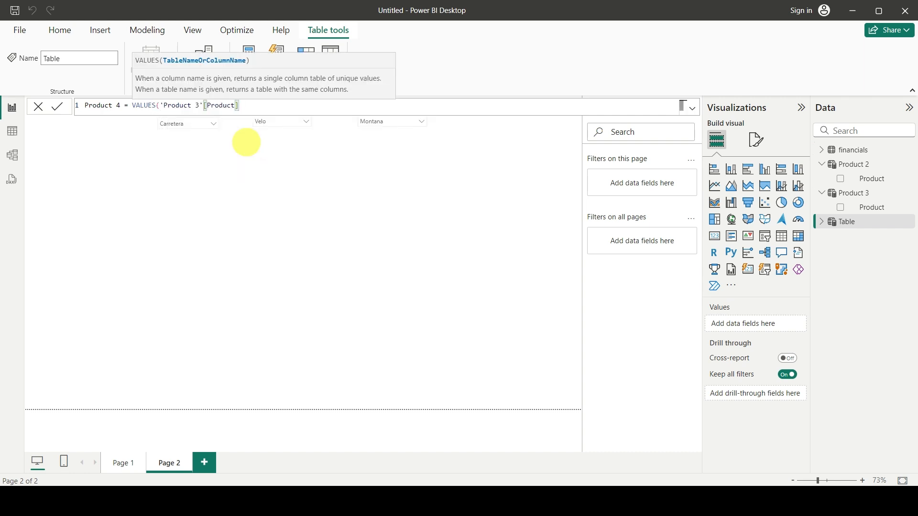
pyautogui.write(')')
pyautogui.press('Return')
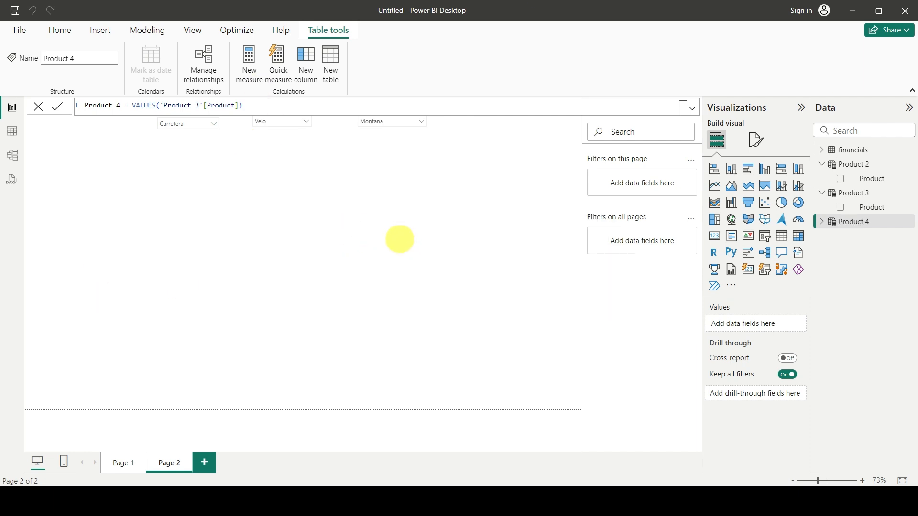
# Add a fourth slicer to the page using the Product field of Product 4.
pyautogui.click(404, 245)
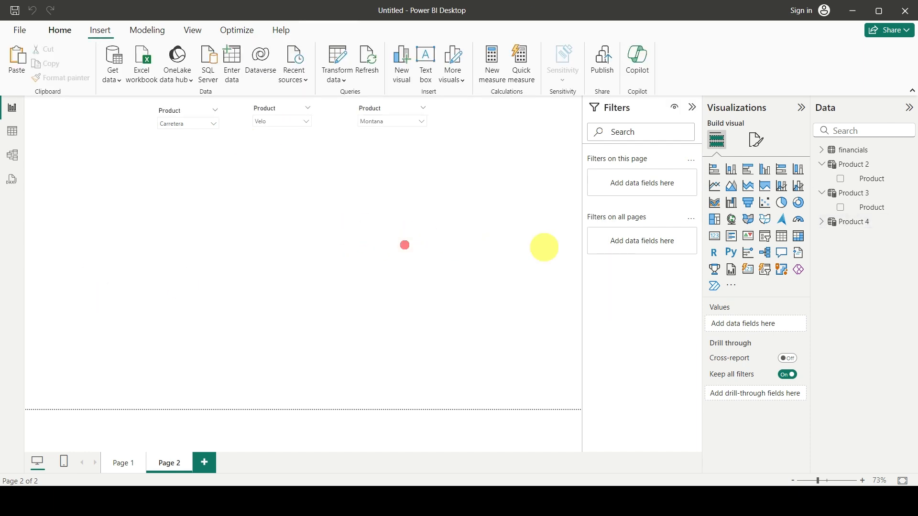
pyautogui.click(764, 236)
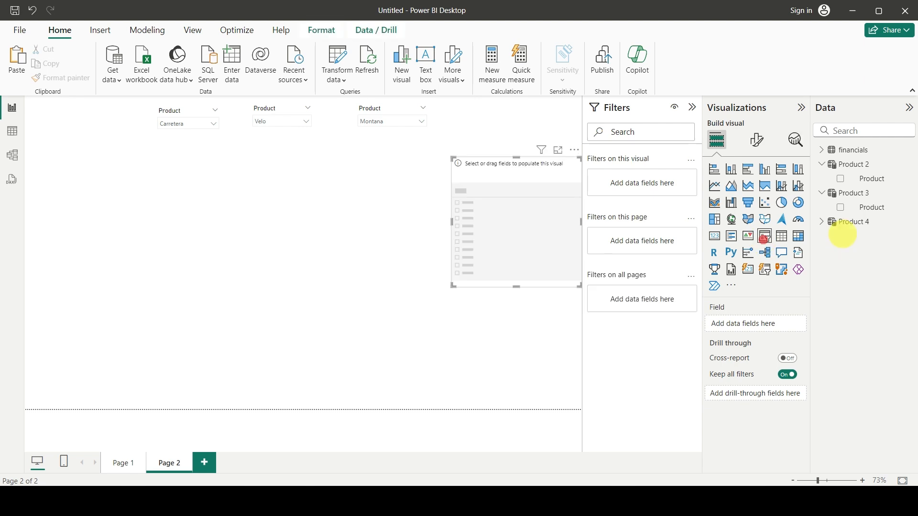
pyautogui.click(843, 222)
pyautogui.click(821, 221)
pyautogui.moveTo(859, 237); pyautogui.dragTo(760, 326)
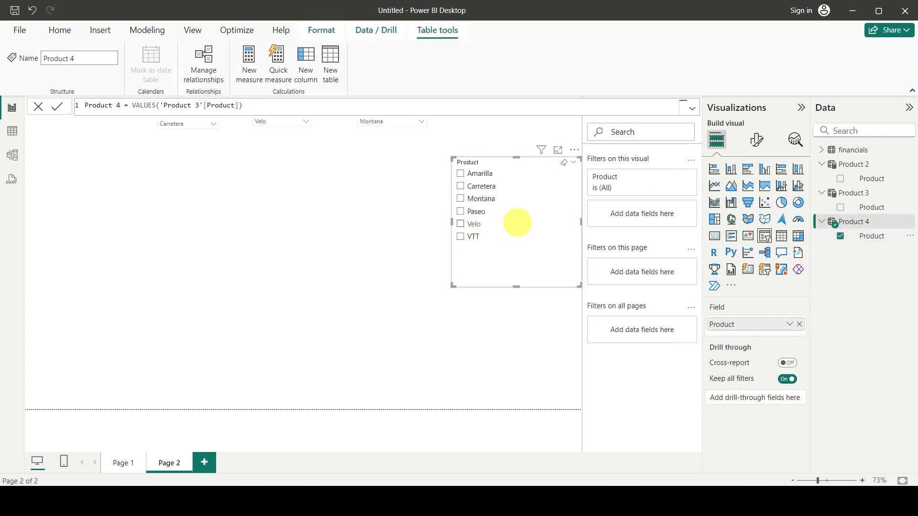
# Set the fourth slicer's style to Dropdown and turn on single select.
pyautogui.click(754, 141)
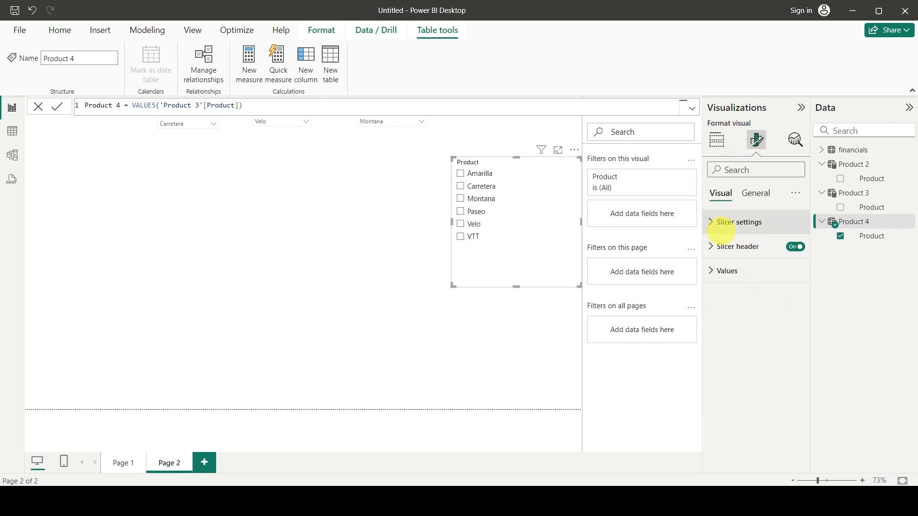
pyautogui.click(722, 222)
pyautogui.click(747, 282)
pyautogui.click(731, 321)
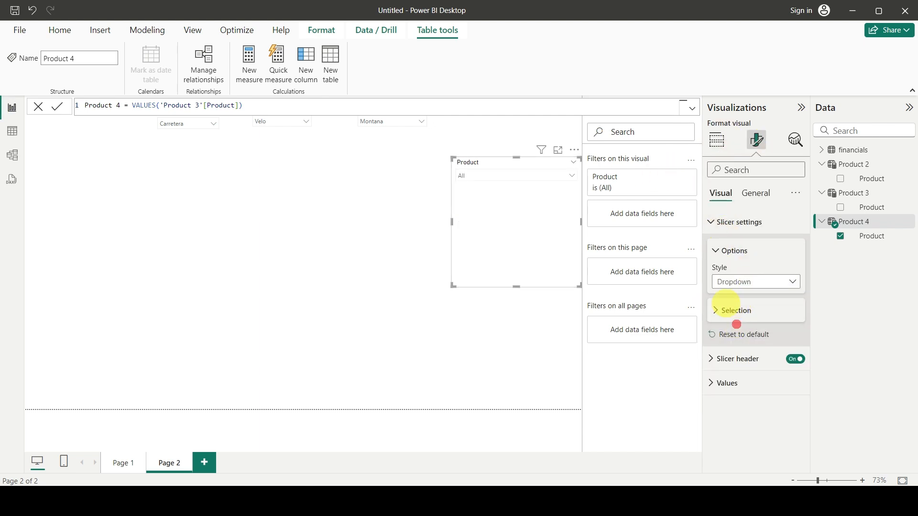
pyautogui.click(725, 310)
pyautogui.click(791, 327)
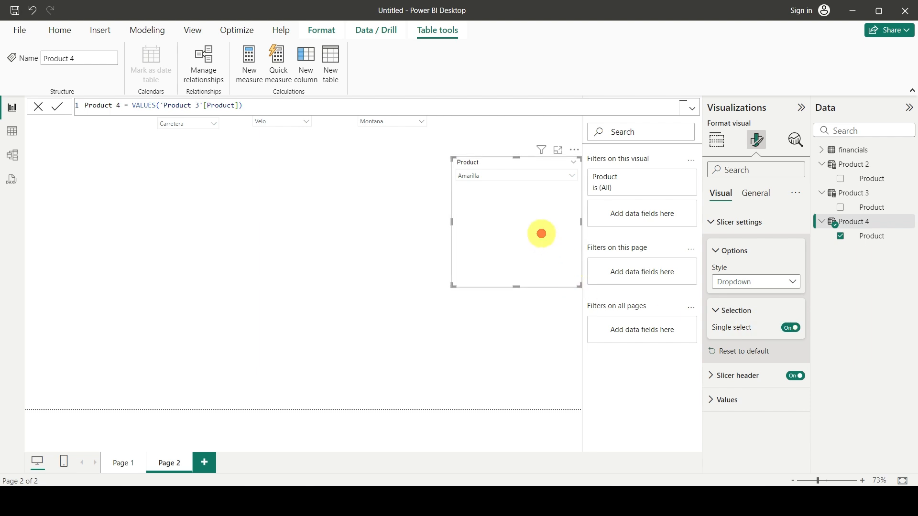
# Shrink the fourth slicer around its dropdown and move it up beside the third slicer.
pyautogui.moveTo(540, 232); pyautogui.dragTo(486, 219)
pyautogui.moveTo(462, 275); pyautogui.dragTo(464, 182)
pyautogui.moveTo(527, 160); pyautogui.dragTo(508, 138)
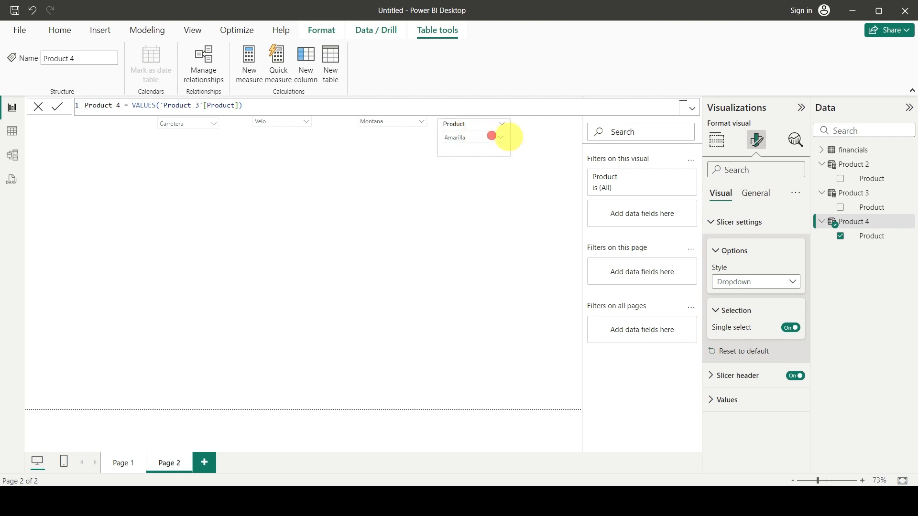
# Collapse the field lists of the Product 2, Product 3 and Product 4 tables.
pyautogui.click(428, 237)
pyautogui.click(832, 168)
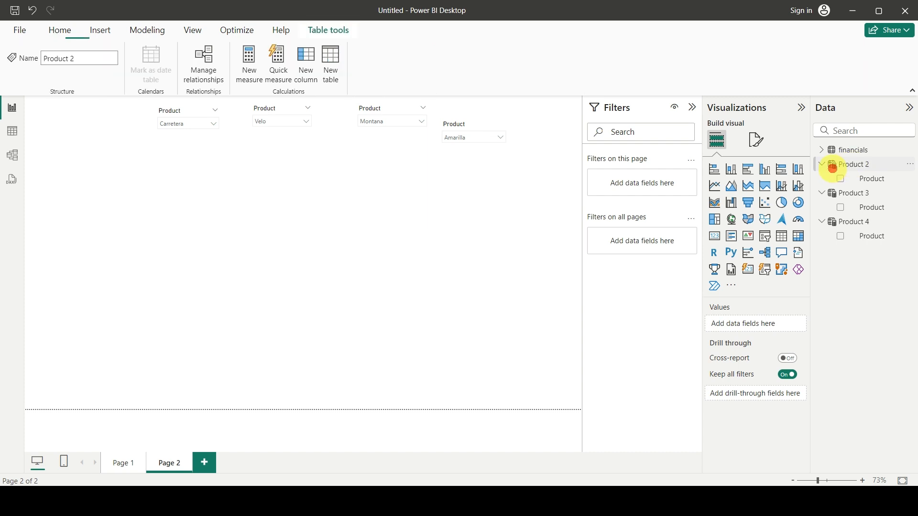
pyautogui.click(823, 164)
pyautogui.click(822, 178)
pyautogui.click(822, 192)
pyautogui.click(830, 150)
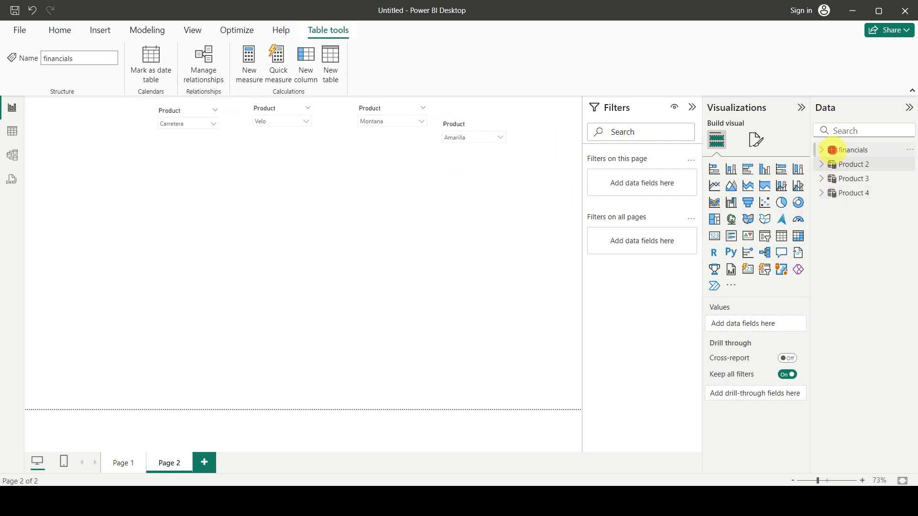
# Align the fourth and first product slicers in one row with the second and third slicers.
pyautogui.click(316, 233)
pyautogui.moveTo(460, 132); pyautogui.dragTo(460, 116)
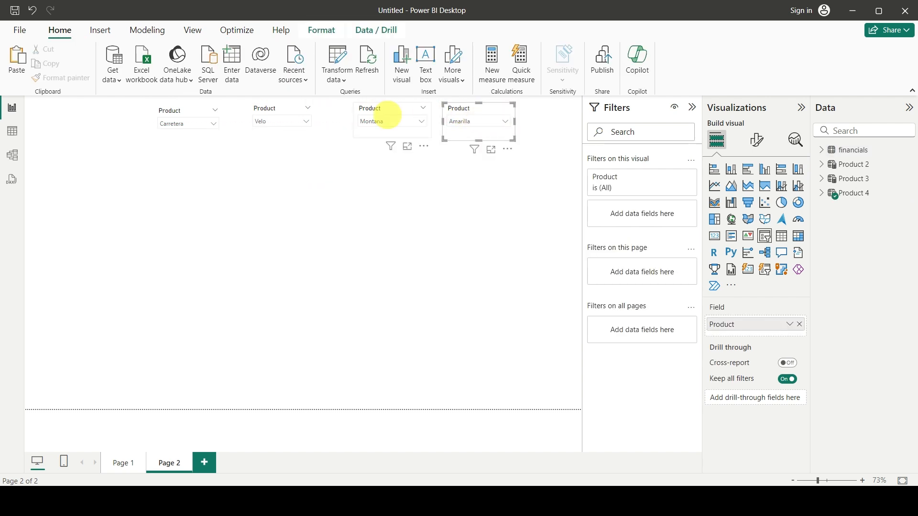
pyautogui.moveTo(194, 112); pyautogui.dragTo(204, 109)
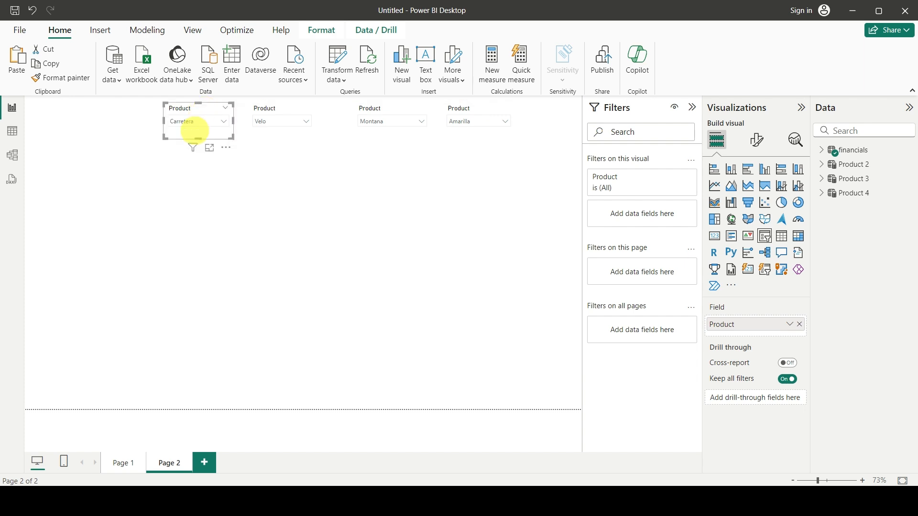
pyautogui.click(266, 275)
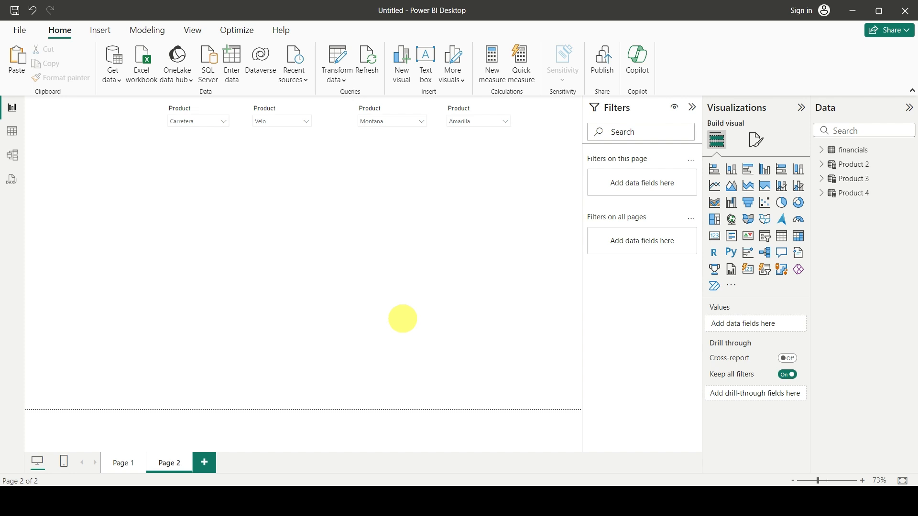
pyautogui.click(823, 149)
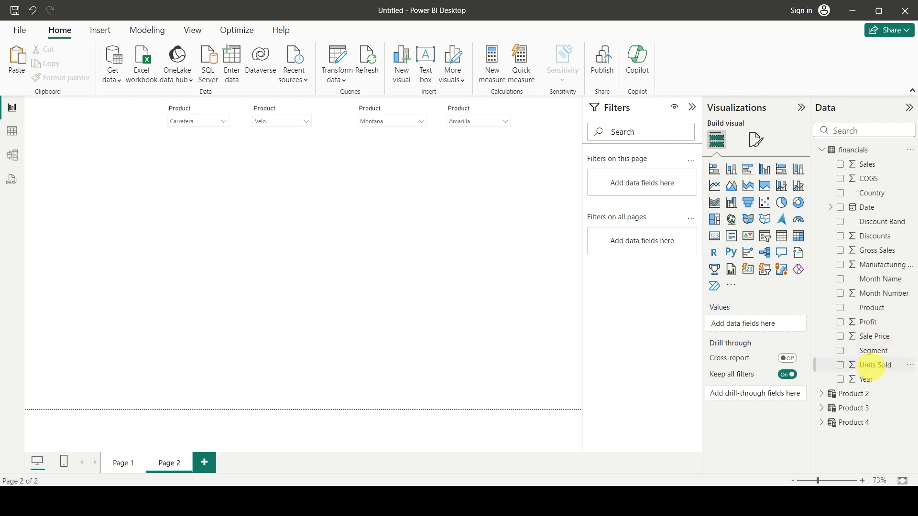
pyautogui.click(336, 268)
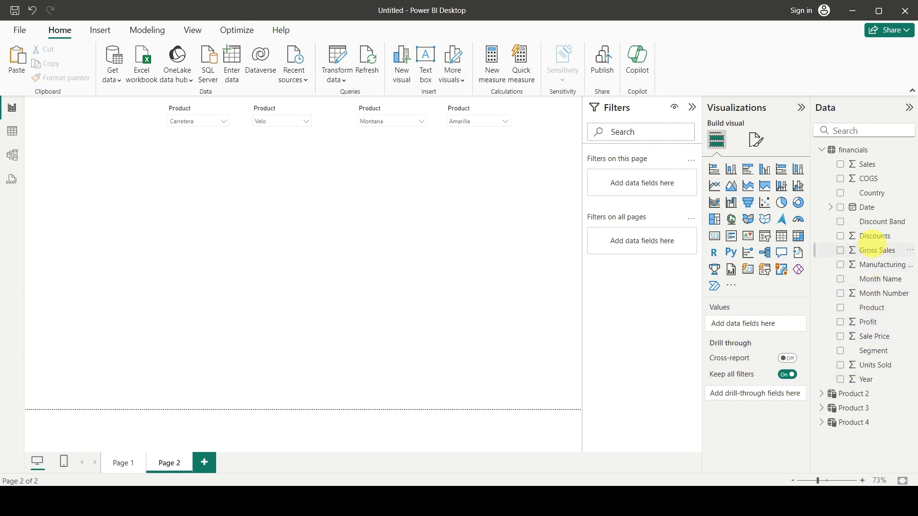
pyautogui.click(840, 251)
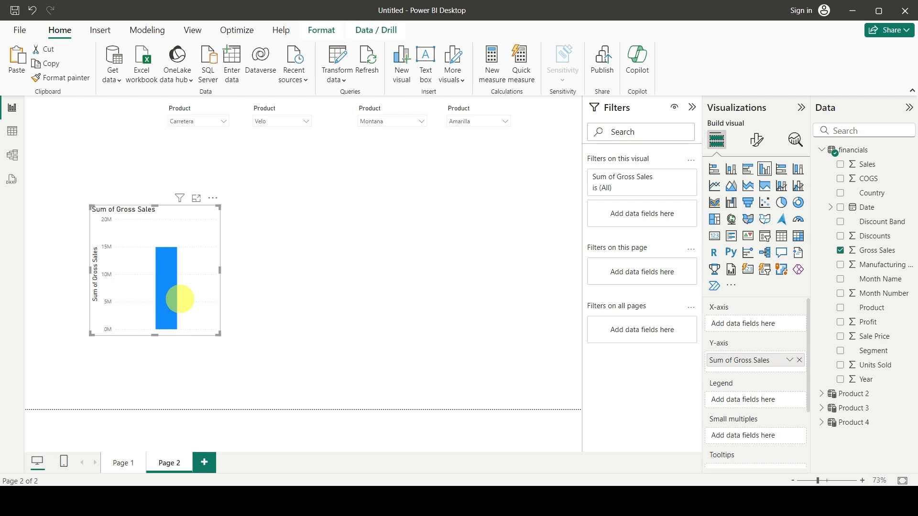
pyautogui.press('Delete')
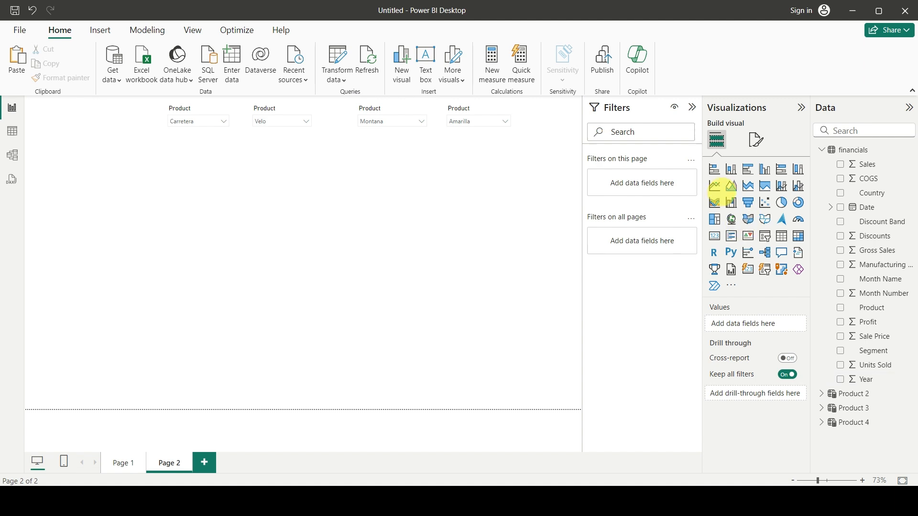
# Add a stacked column chart of Gross Sales by Month Name from the financials table and enlarge it below the slicers.
pyautogui.click(731, 169)
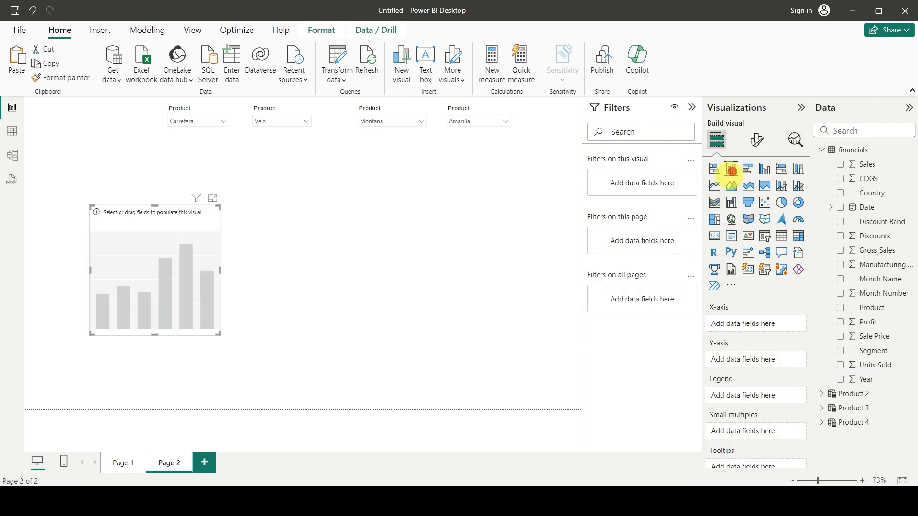
pyautogui.moveTo(220, 270); pyautogui.dragTo(365, 271)
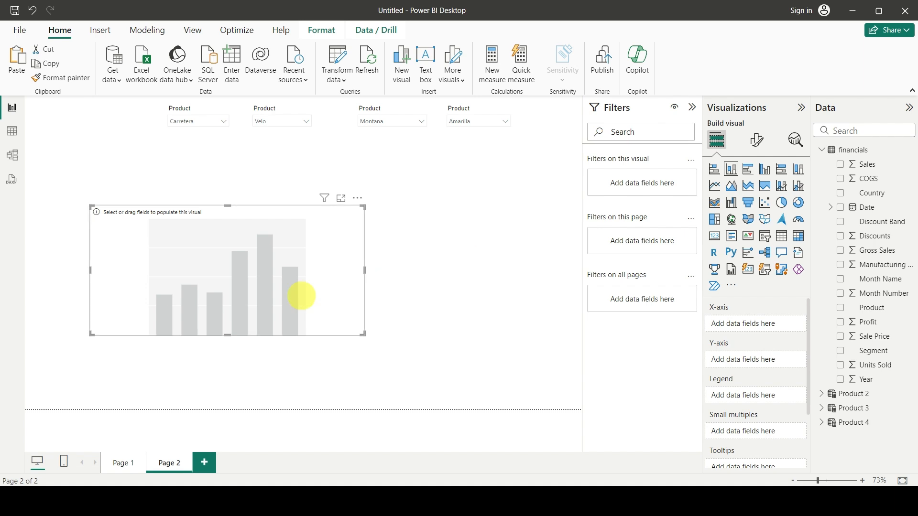
pyautogui.moveTo(304, 288); pyautogui.dragTo(361, 269)
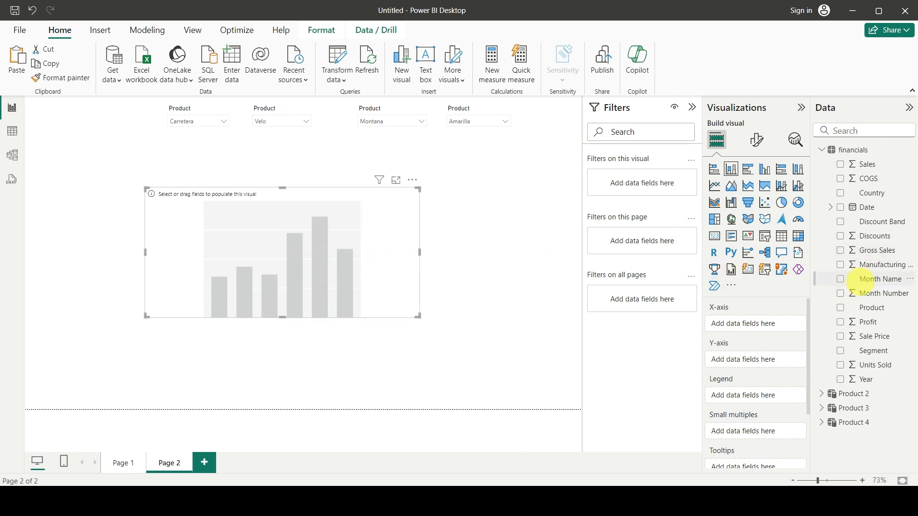
pyautogui.moveTo(873, 279); pyautogui.dragTo(760, 322)
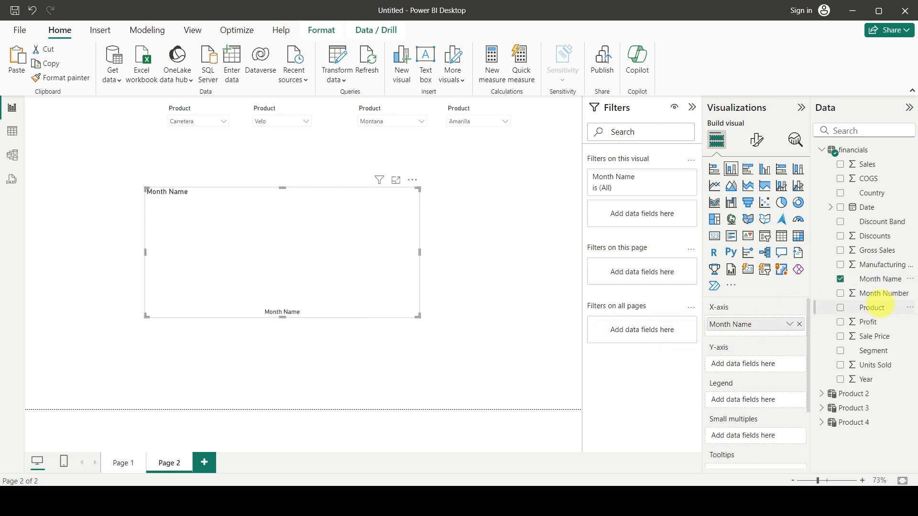
pyautogui.moveTo(871, 250); pyautogui.dragTo(753, 365)
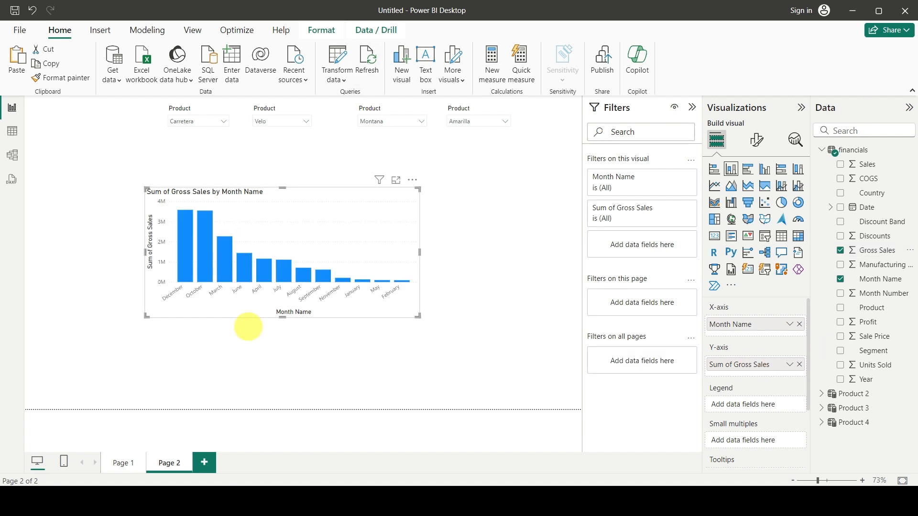
pyautogui.moveTo(283, 188); pyautogui.dragTo(283, 168)
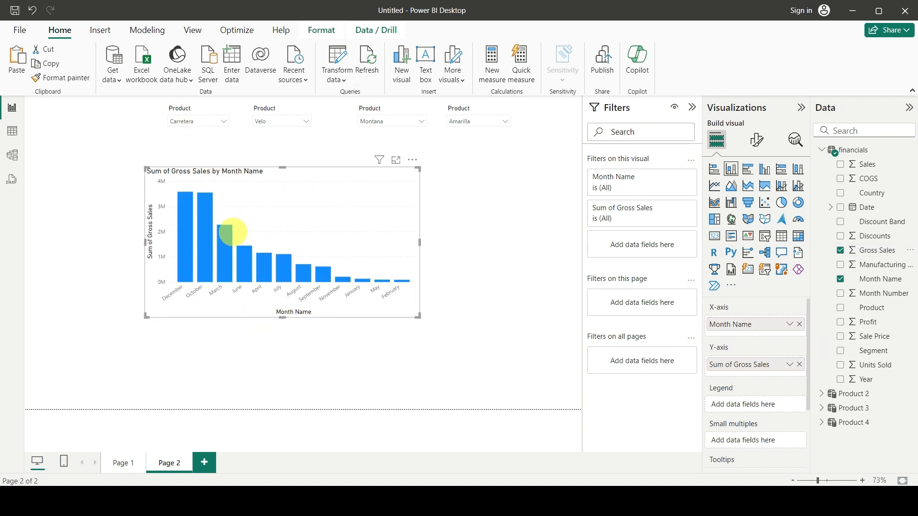
# Test the first product slicer on the chart by selecting Montana, Amarilla and Paseo in turn.
pyautogui.click(192, 120)
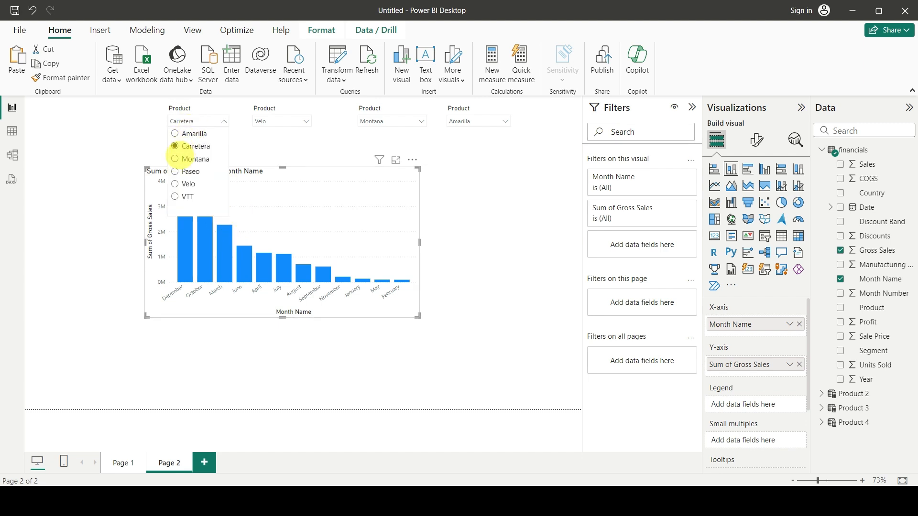
pyautogui.click(176, 158)
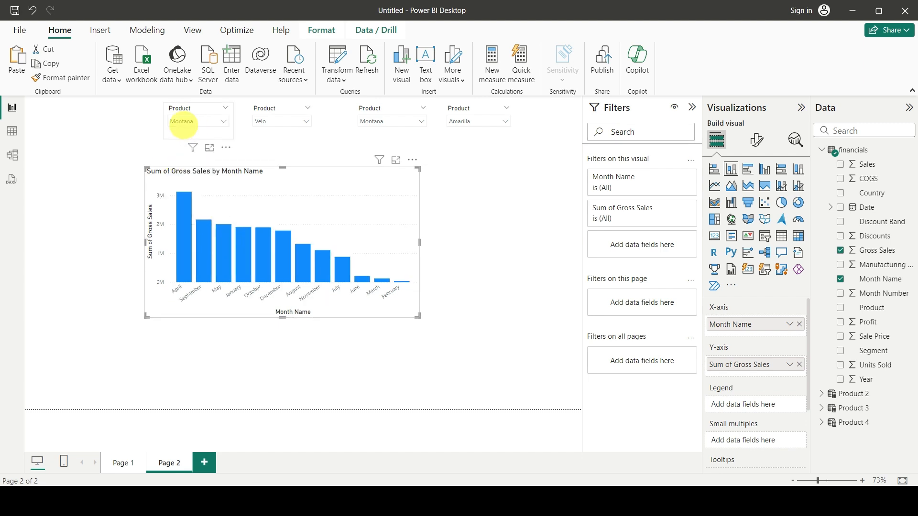
pyautogui.click(187, 120)
pyautogui.click(176, 134)
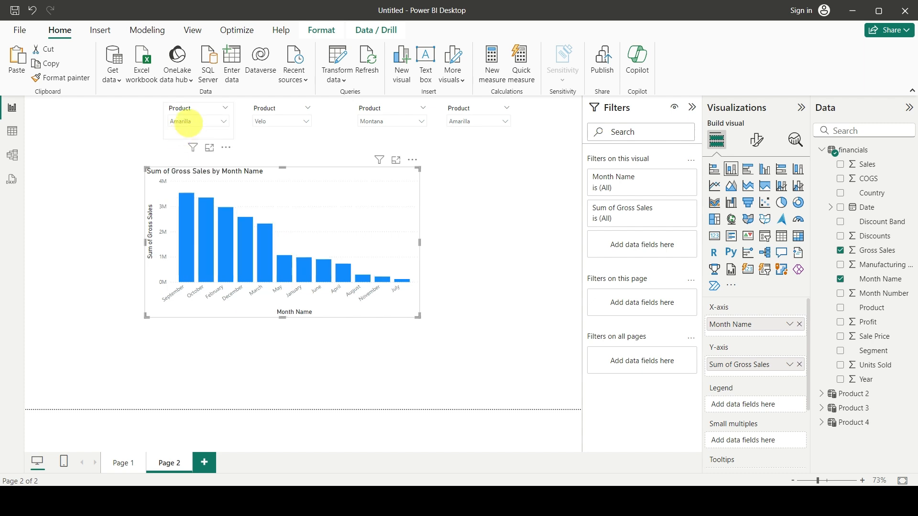
pyautogui.click(186, 122)
pyautogui.click(174, 172)
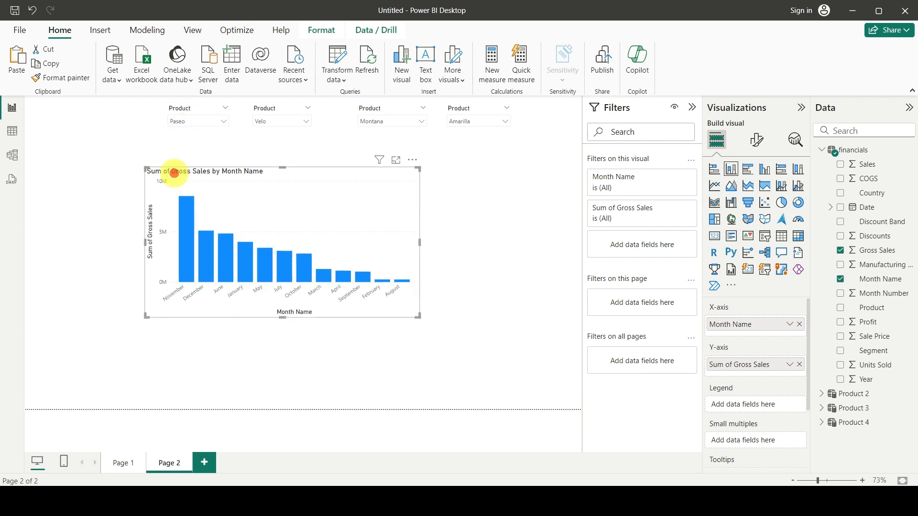
# Test the other slicers on the chart: set the second to Carretera, the third to Paseo and the fourth to Montana.
pyautogui.click(278, 120)
pyautogui.click(269, 142)
pyautogui.click(370, 122)
pyautogui.click(369, 171)
pyautogui.click(459, 120)
pyautogui.click(457, 158)
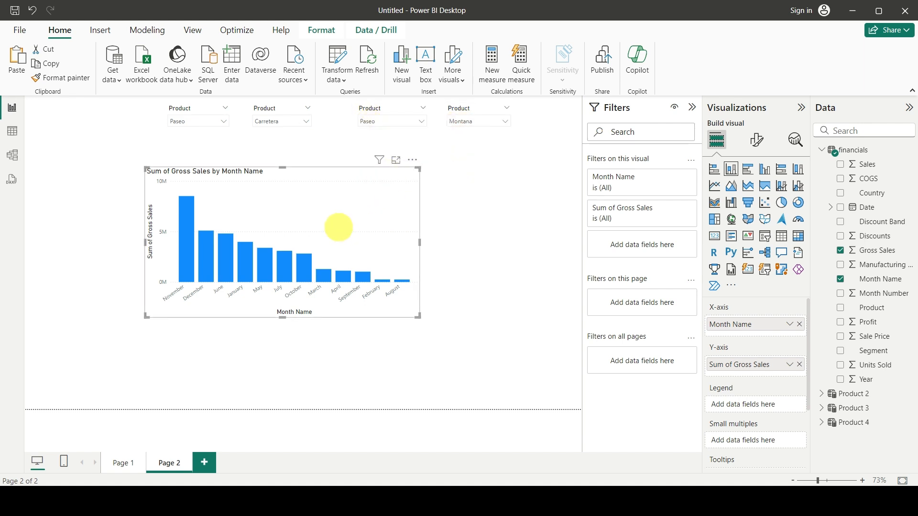
# Add Gross Sales three more times to the column chart's Y-axis.
pyautogui.click(369, 238)
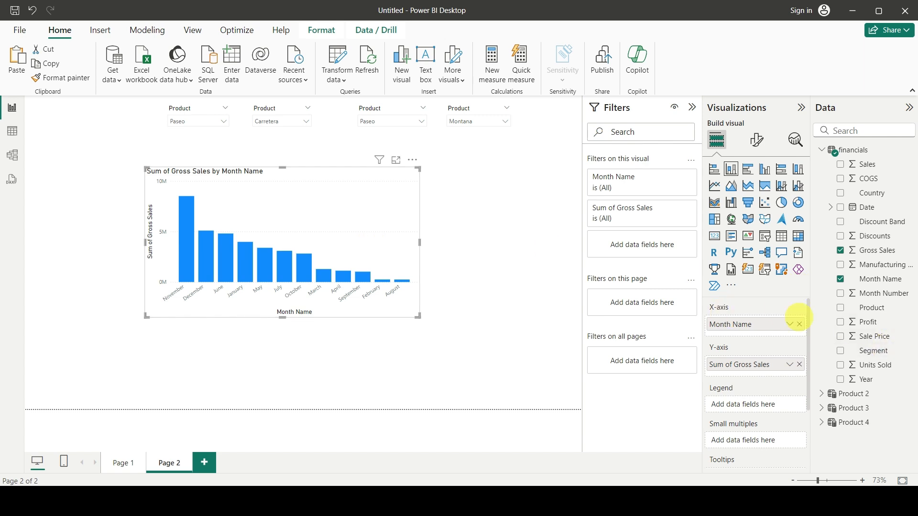
pyautogui.click(871, 254)
pyautogui.moveTo(872, 255); pyautogui.dragTo(741, 378)
pyautogui.moveTo(871, 250); pyautogui.dragTo(760, 389)
pyautogui.moveTo(870, 250); pyautogui.dragTo(762, 404)
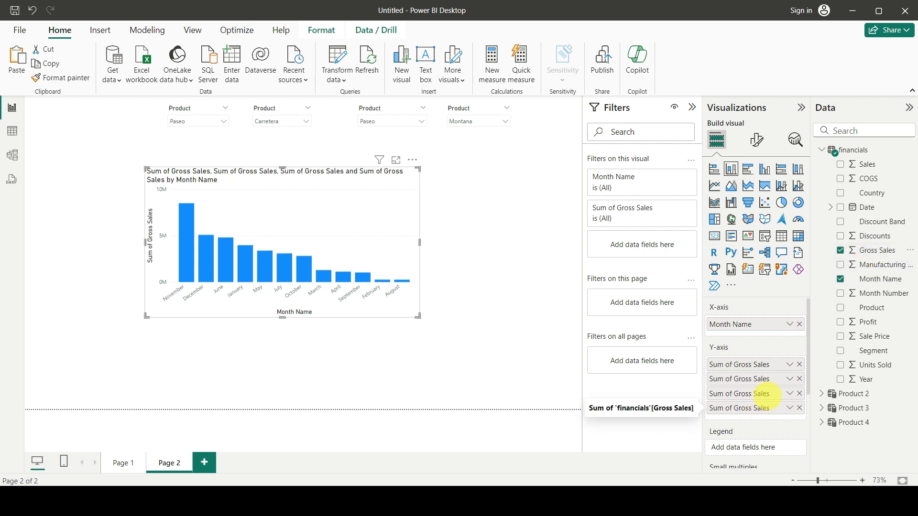
# Test the second product slicer on the chart by selecting Montana and Paseo in turn.
pyautogui.click(278, 124)
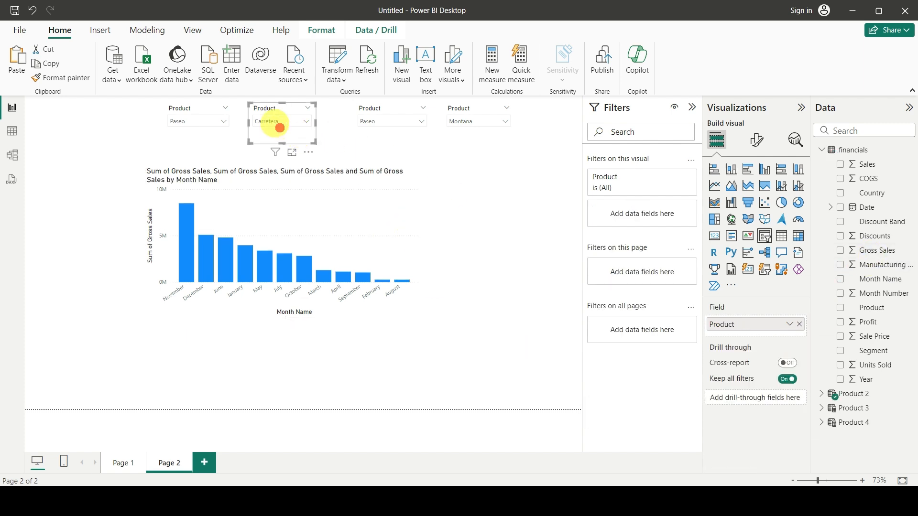
pyautogui.click(275, 122)
pyautogui.click(266, 158)
pyautogui.click(276, 123)
pyautogui.click(272, 171)
# Set the third slicer to Montana, the fourth to Paseo and the first to Montana to test the chart's filtering.
pyautogui.click(371, 117)
pyautogui.click(374, 123)
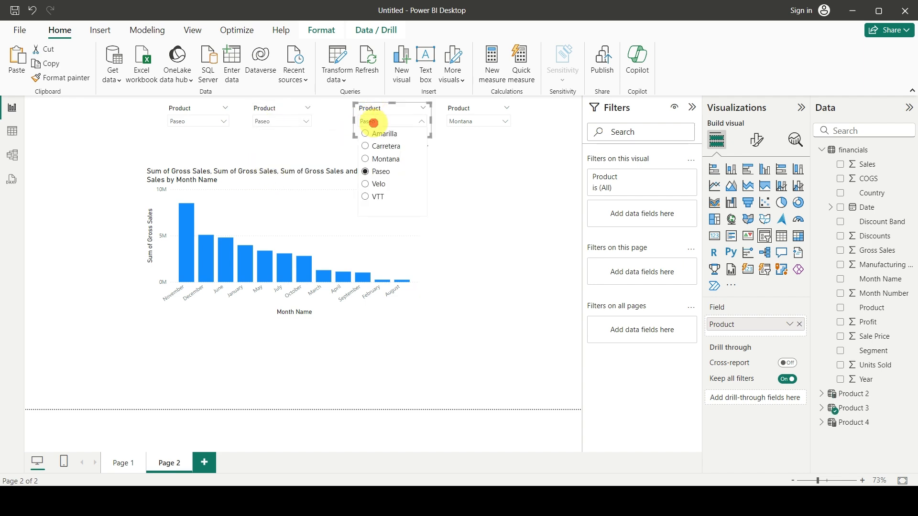
pyautogui.click(378, 159)
pyautogui.click(454, 122)
pyautogui.click(457, 171)
pyautogui.click(185, 123)
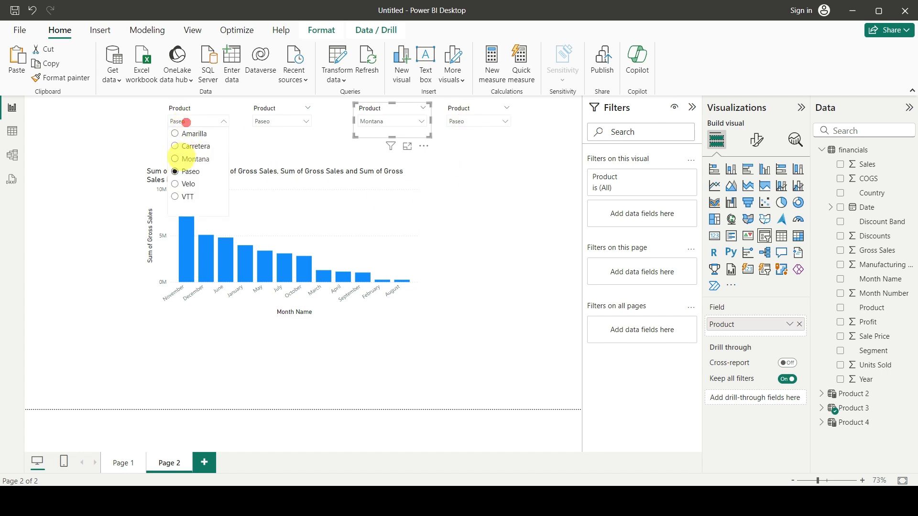
pyautogui.click(180, 159)
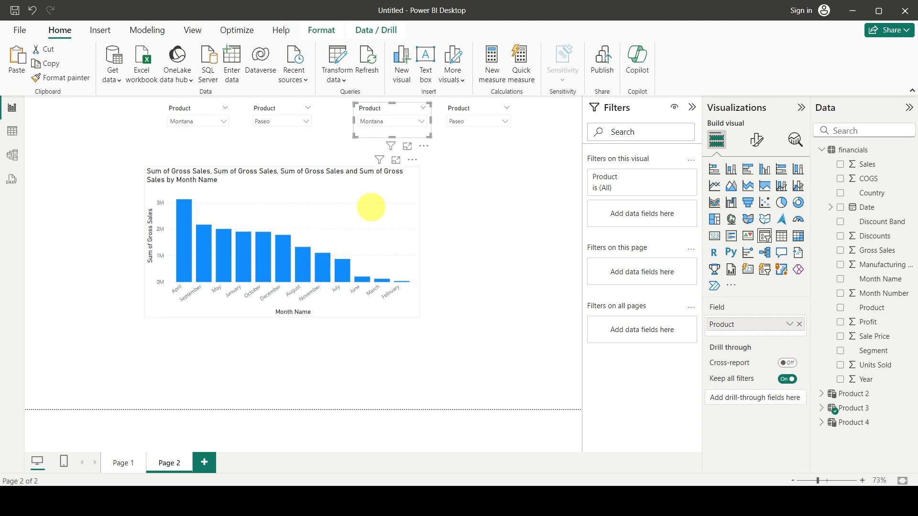
# Remove the three duplicate Gross Sales entries from the column chart's Y-axis.
pyautogui.click(371, 206)
pyautogui.click(799, 379)
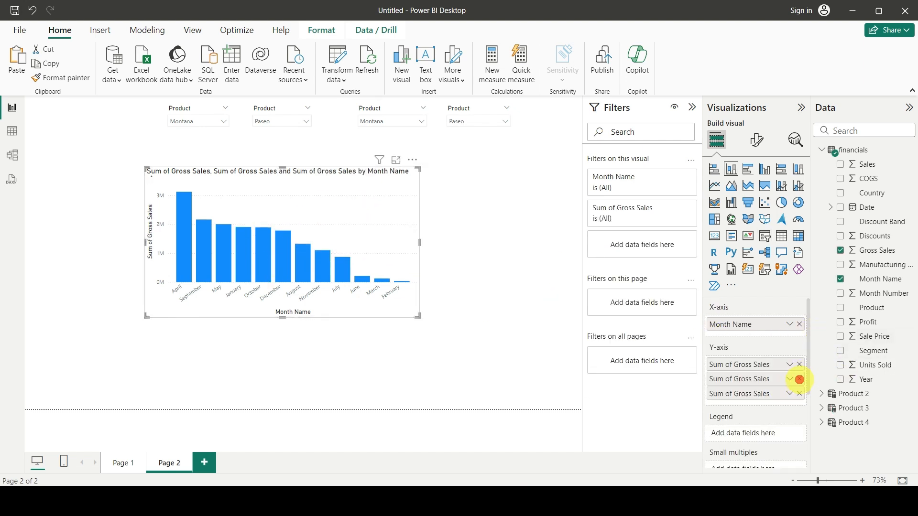
pyautogui.click(799, 380)
pyautogui.click(800, 379)
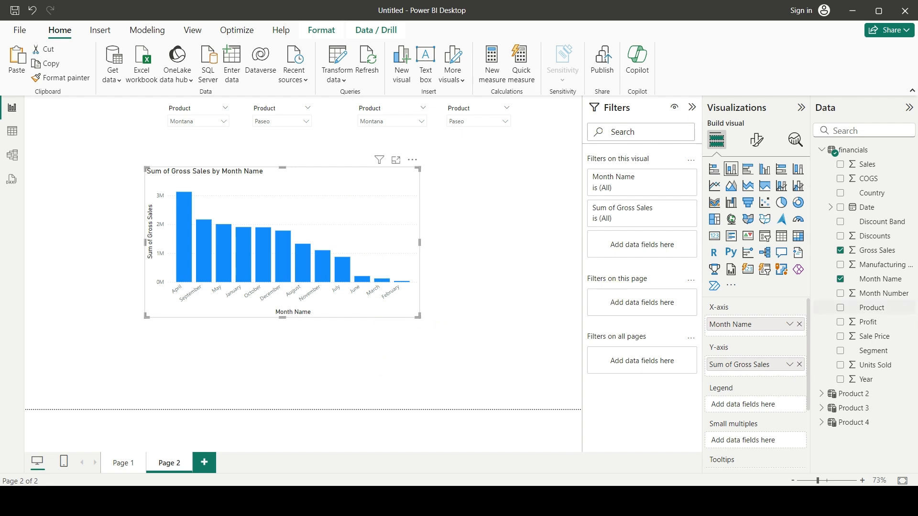
# Add COGS to the column chart's Y-axis and set the first product slicer to Paseo.
pyautogui.moveTo(863, 180); pyautogui.dragTo(760, 372)
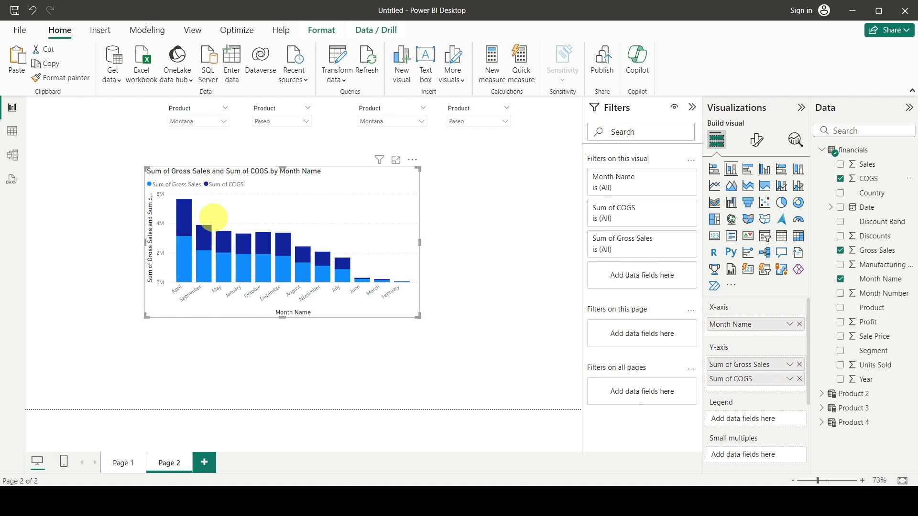
pyautogui.click(186, 121)
pyautogui.click(182, 168)
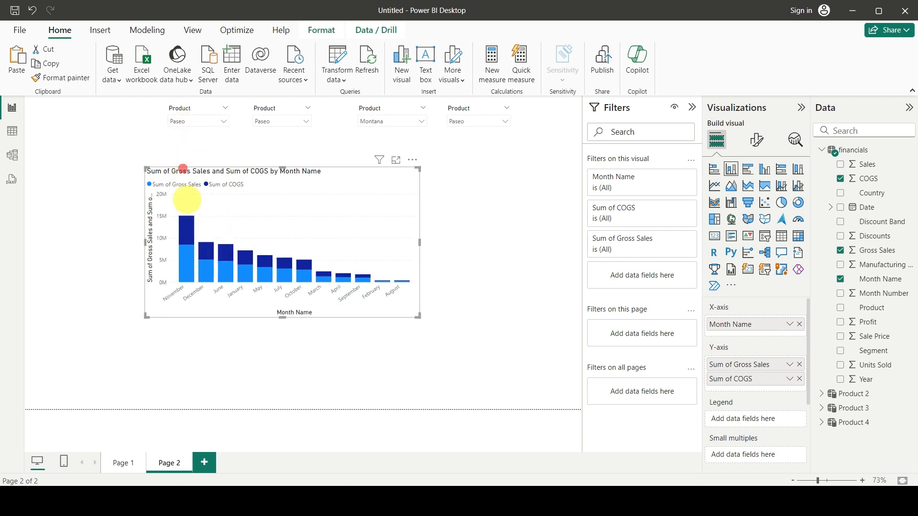
# Set the first slicer to Velo, the second to Carretera, the third to Paseo and the fourth to Montana.
pyautogui.click(181, 120)
pyautogui.click(175, 186)
pyautogui.click(263, 120)
pyautogui.click(268, 145)
pyautogui.click(383, 120)
pyautogui.click(369, 171)
pyautogui.click(494, 119)
pyautogui.click(468, 158)
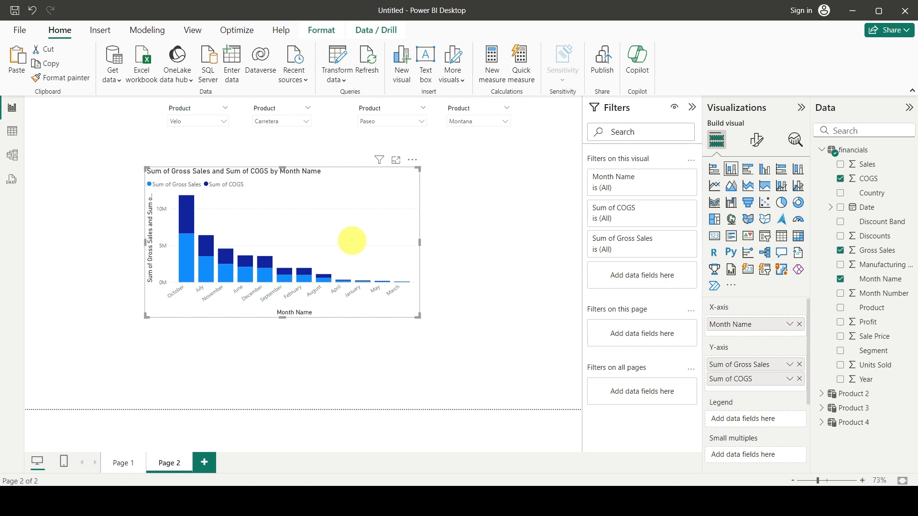
# Delete the stacked column chart from the page.
pyautogui.press('Delete')
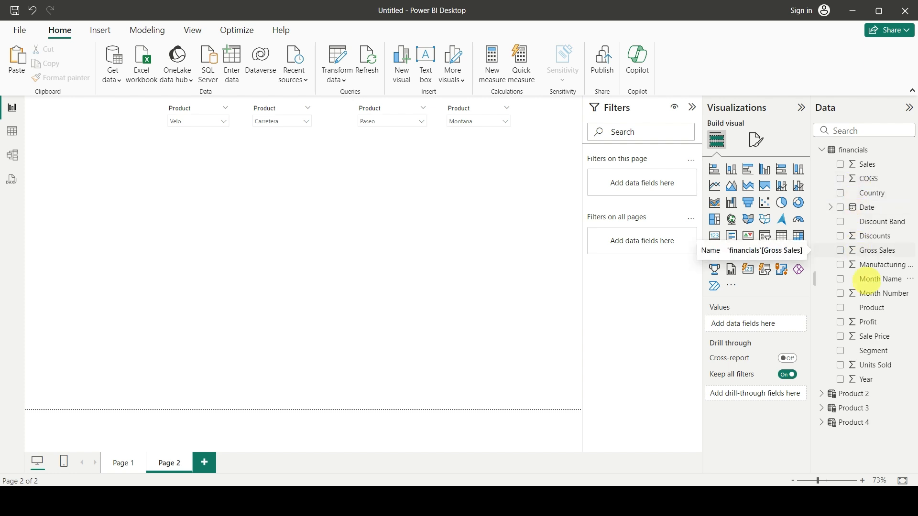
# Create a new measure named Total Gross Sales in the financials table.
pyautogui.click(878, 251)
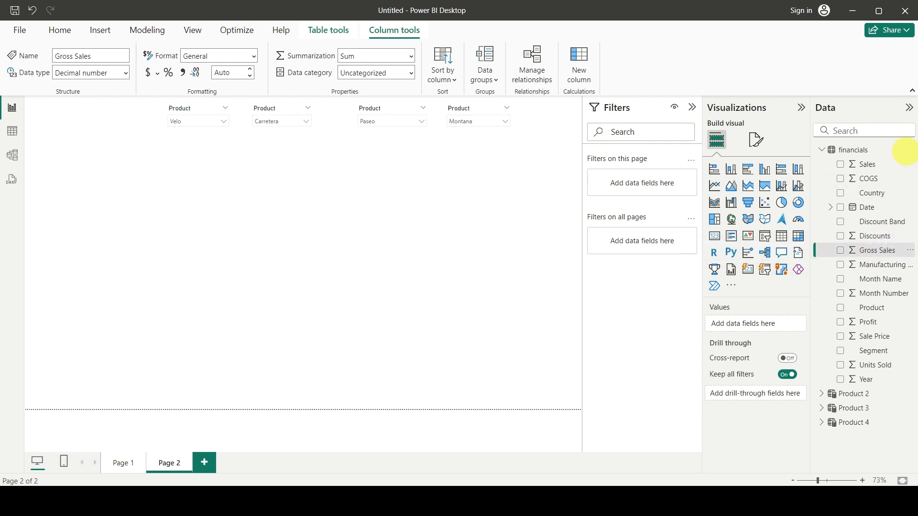
pyautogui.click(910, 150)
pyautogui.click(860, 175)
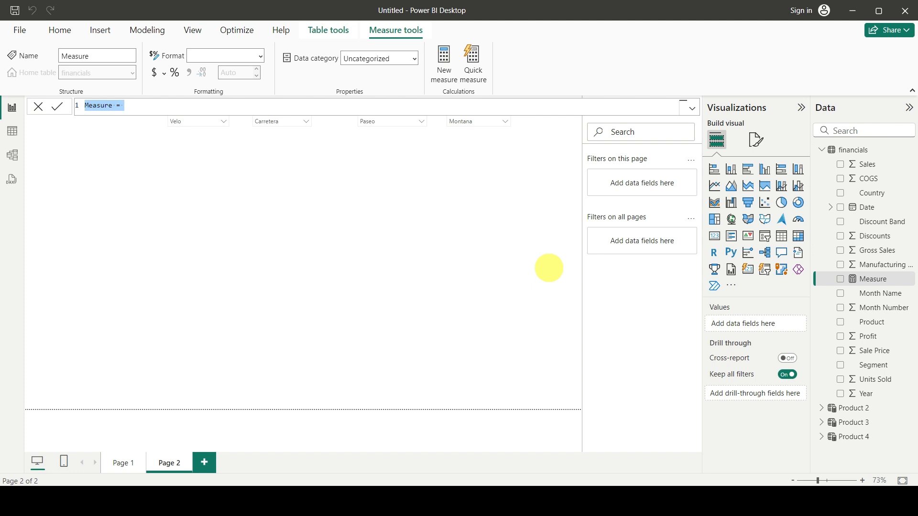
pyautogui.press('Left')
pyautogui.press('Left')
pyautogui.press('Left')
pyautogui.write('Total Gros')
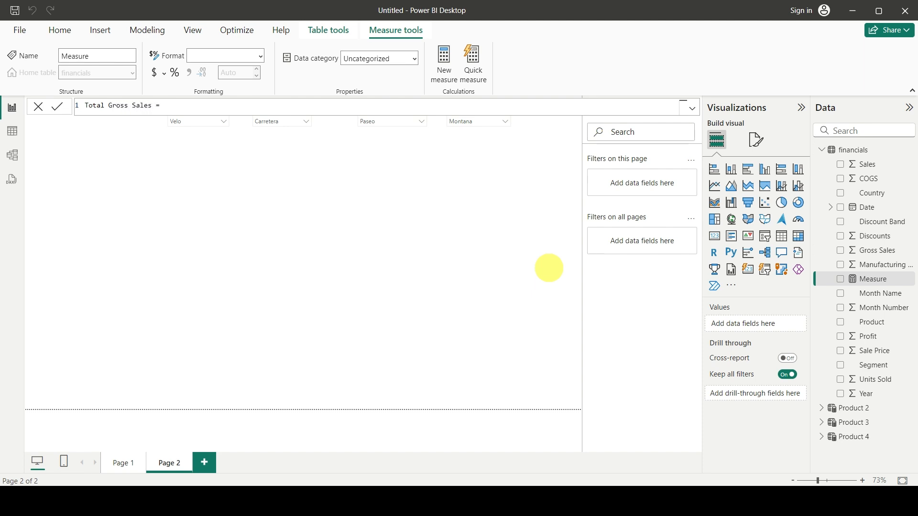
pyautogui.write('CALCULATE(')
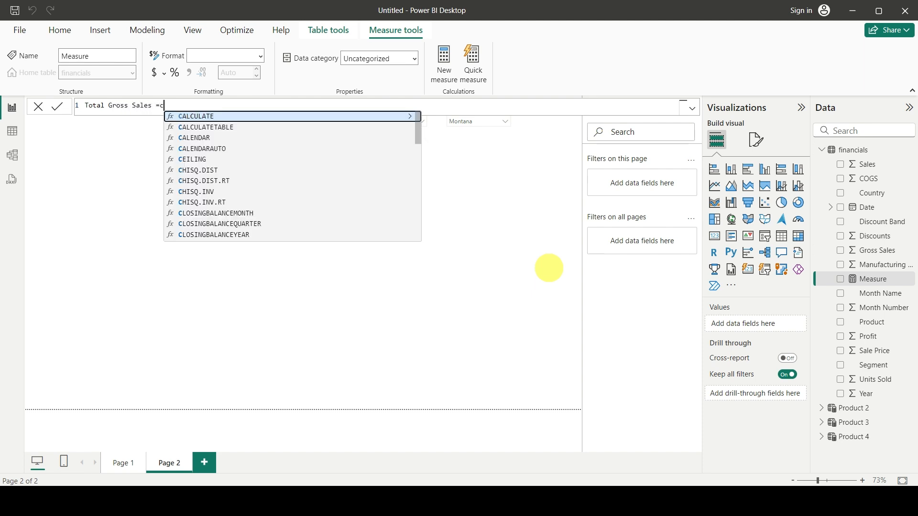
pyautogui.write('sum')
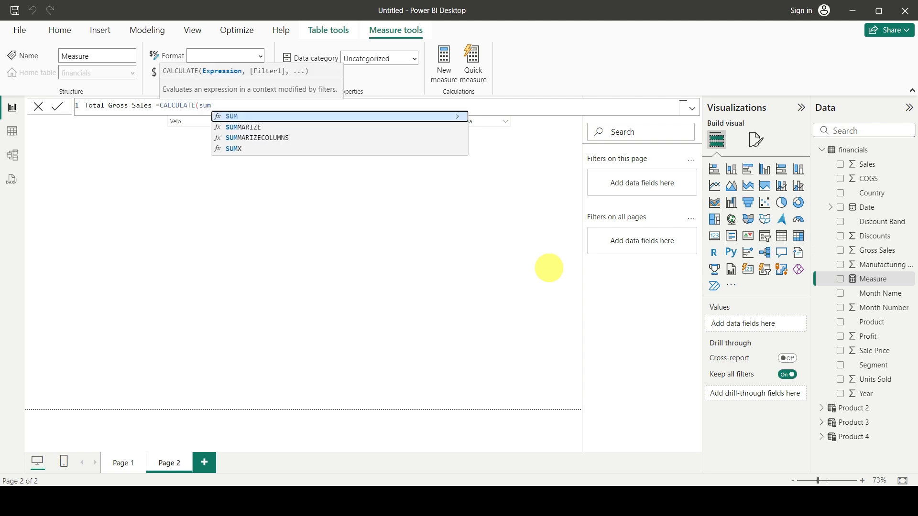
# Define the Total Gross Sales measure as CALCULATE(SUM(financials[Gross Sales])) and commit it.
pyautogui.press('Tab')
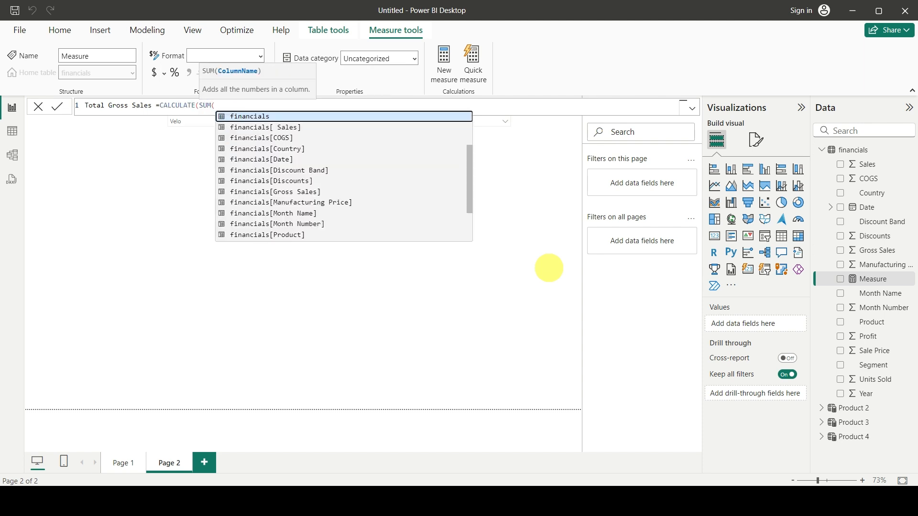
pyautogui.press('Down')
pyautogui.press('Down')
pyautogui.press('Down')
pyautogui.press('Down')
pyautogui.press('Down')
pyautogui.press('Down')
pyautogui.press('Down')
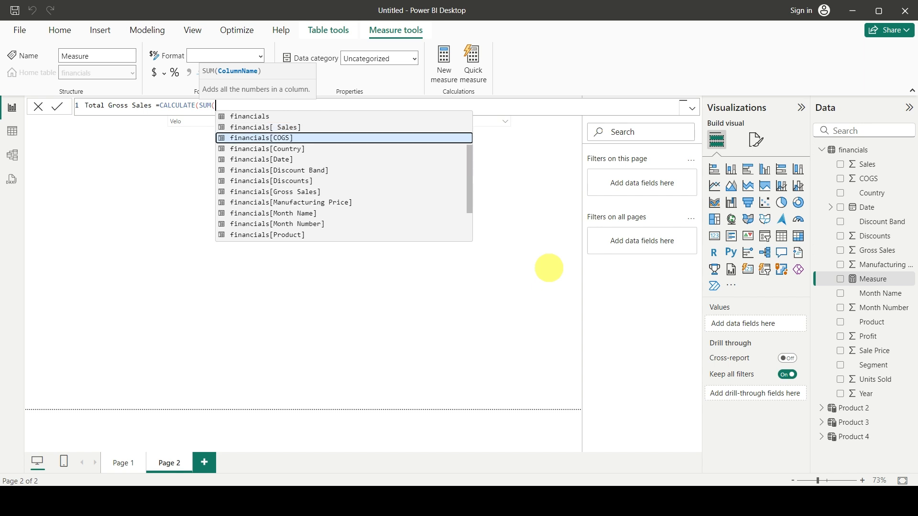
pyautogui.press('Tab')
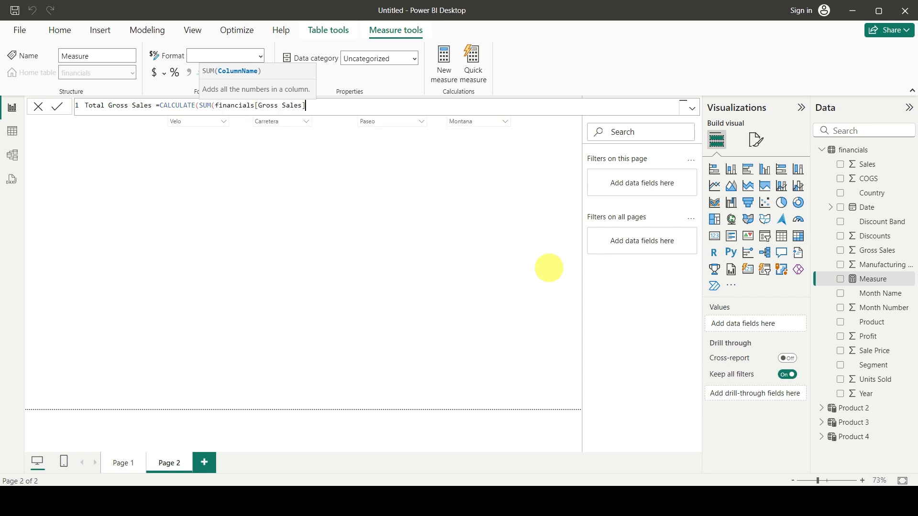
pyautogui.write(')')
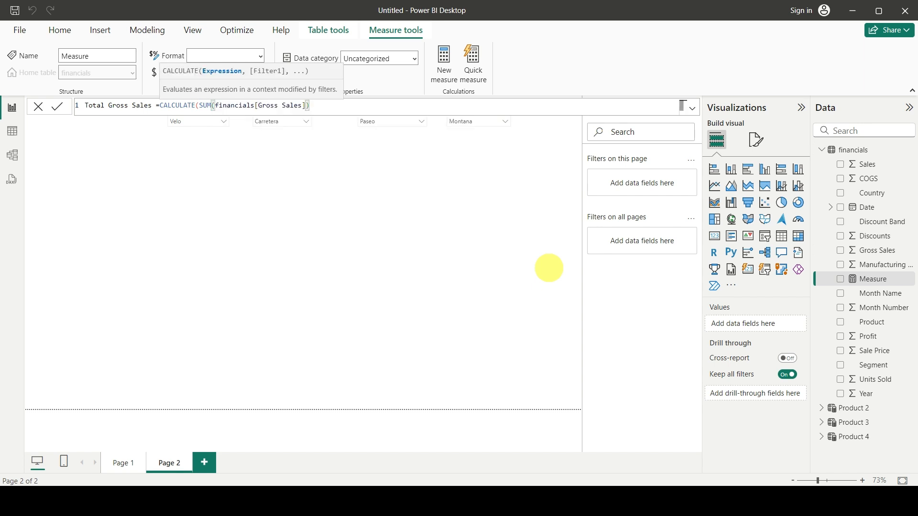
pyautogui.press('Return')
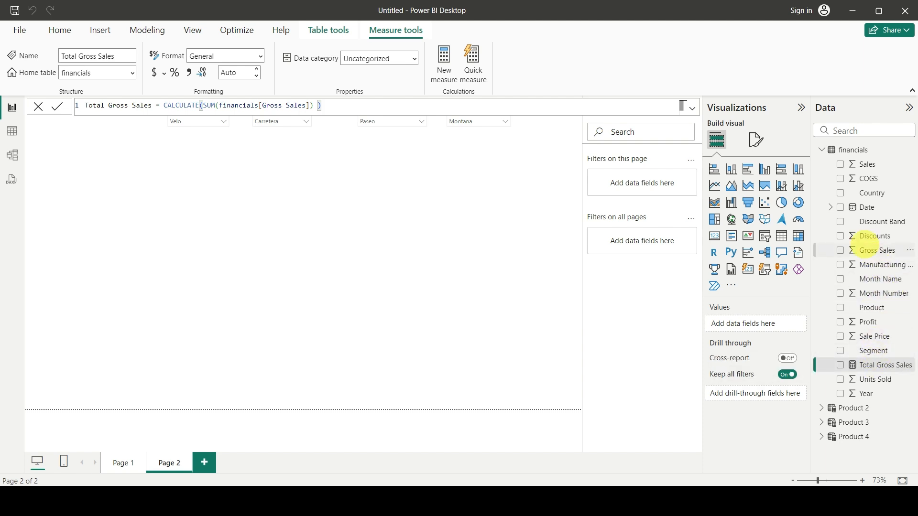
pyautogui.click(868, 251)
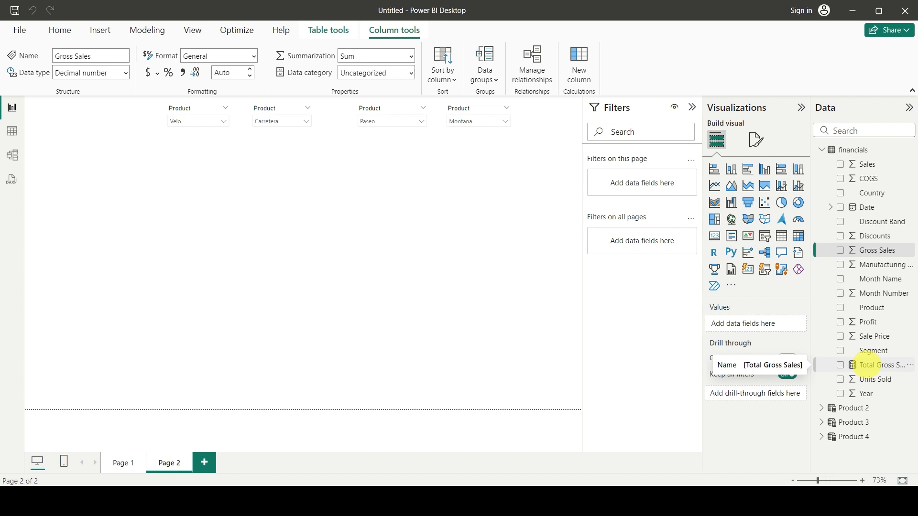
pyautogui.click(870, 365)
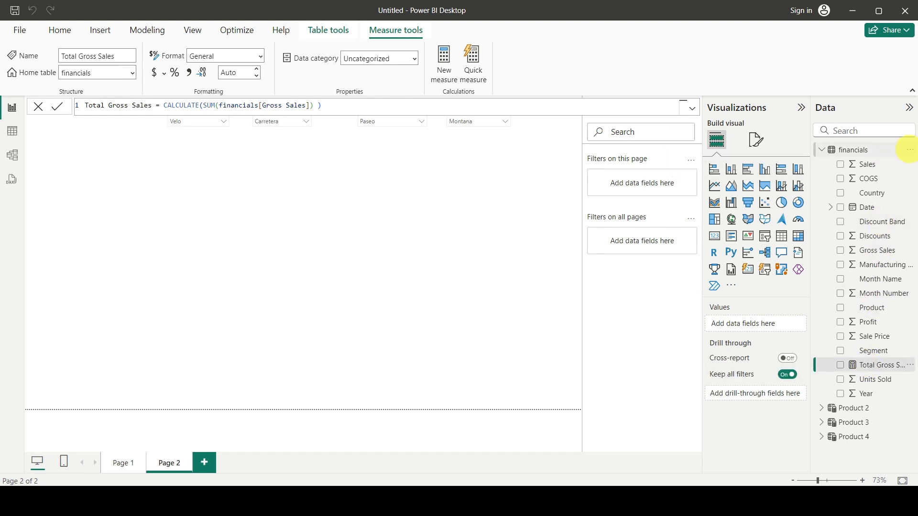
# Create another measure in the financials table and name it Total Gross Sales 2.
pyautogui.click(910, 149)
pyautogui.click(851, 174)
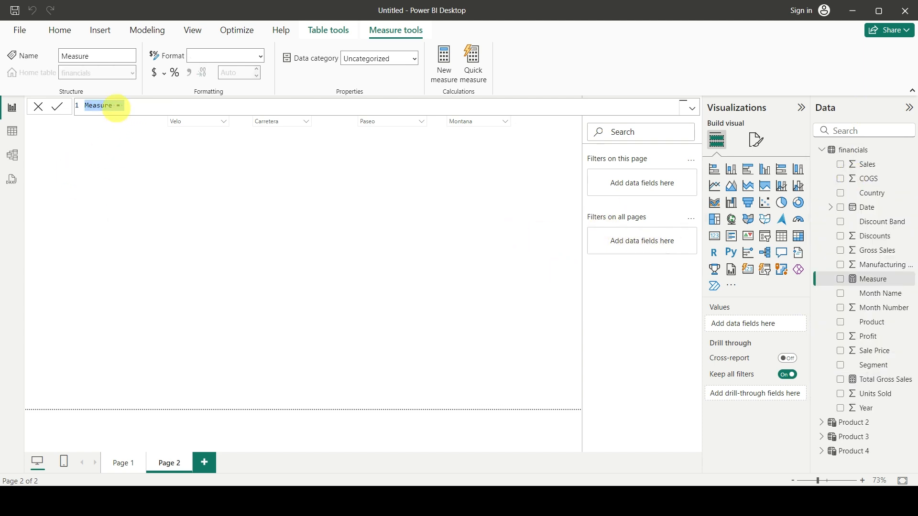
pyautogui.click(113, 105)
pyautogui.hotkey('ctrl', 'shift', 'Left')
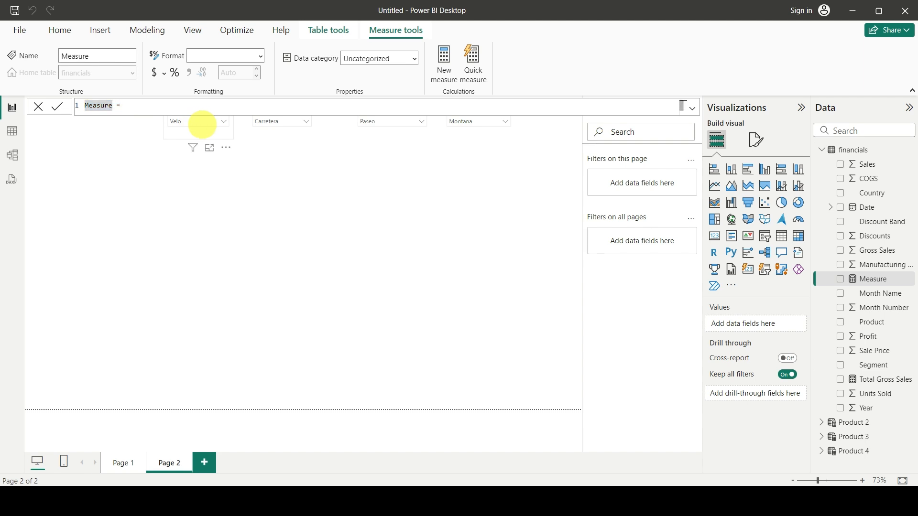
pyautogui.write('Total Gross Sales 2')
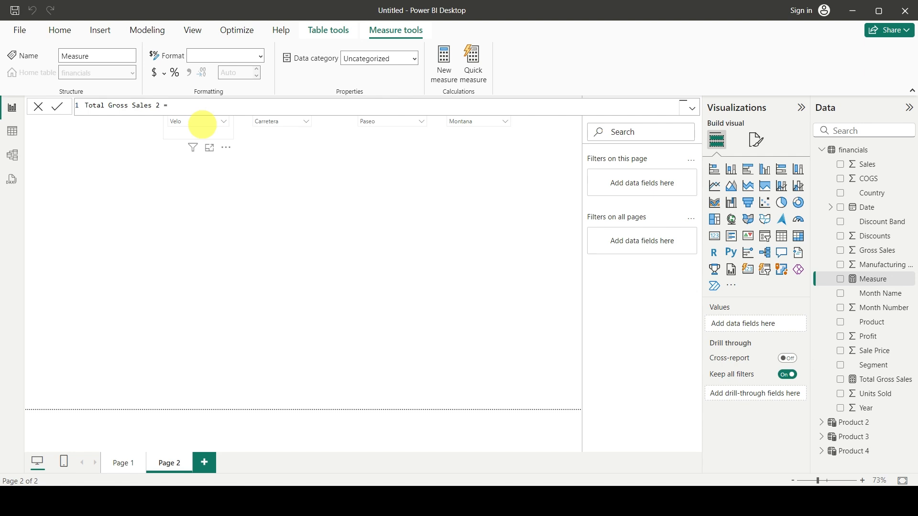
# Start the Total Gross Sales 2 formula with CALCULATE, using the [Total Gross Sales] measure as its expression.
pyautogui.write('CALCULATE(')
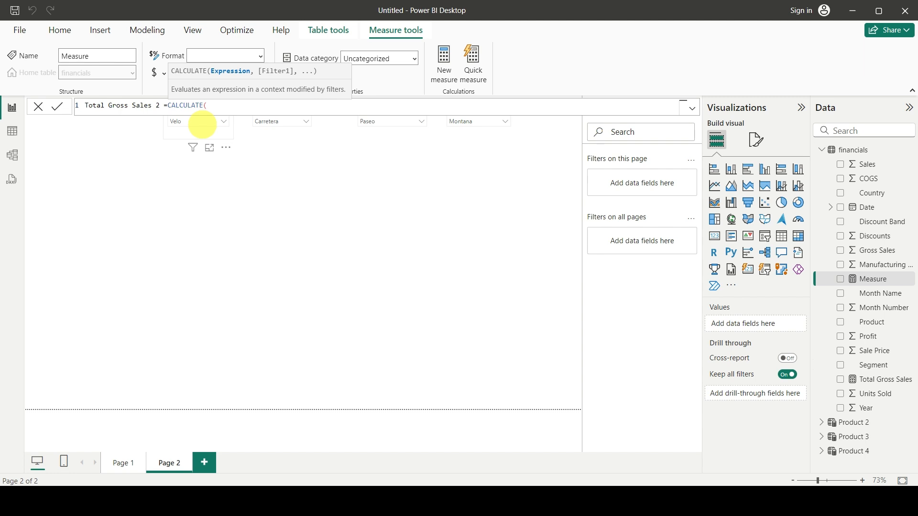
pyautogui.hotkey('shift', 'Return')
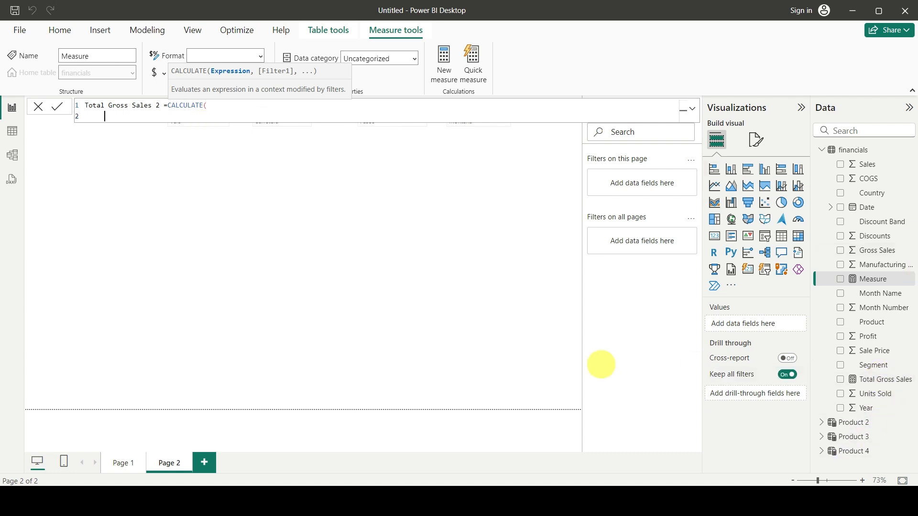
pyautogui.write('total')
pyautogui.press('Tab')
pyautogui.write(',')
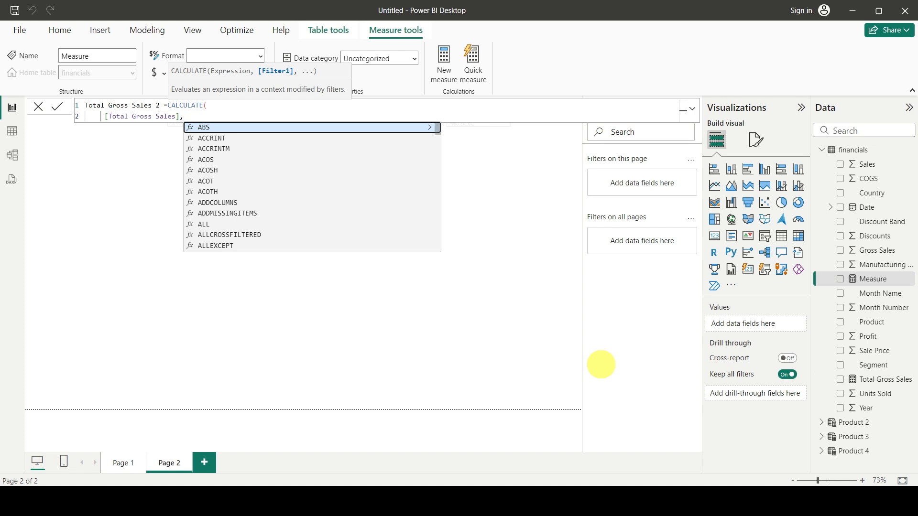
# Add a TREATAS filter on a new line of the formula, with VALUES('Product 2'[Product]) as its first argument.
pyautogui.hotkey('shift', 'Return')
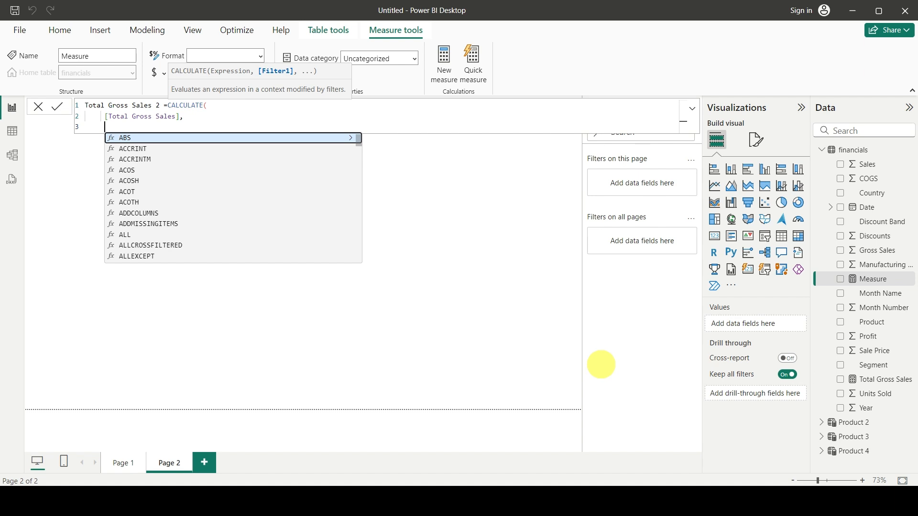
pyautogui.write('TREATAS(')
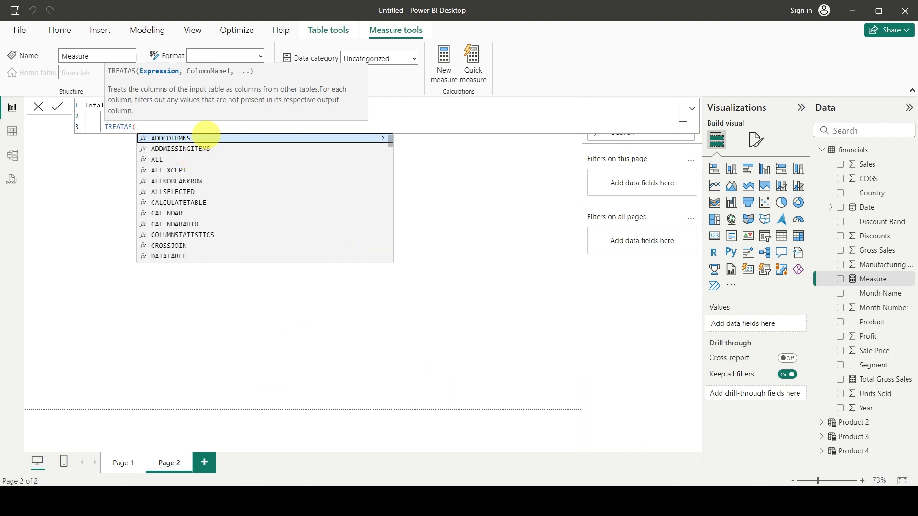
pyautogui.click(166, 125)
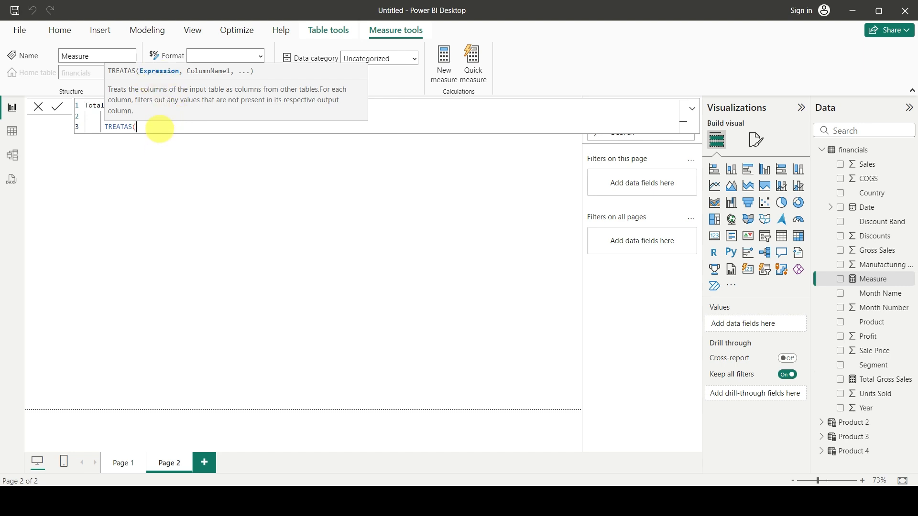
pyautogui.hotkey('shift', 'Return')
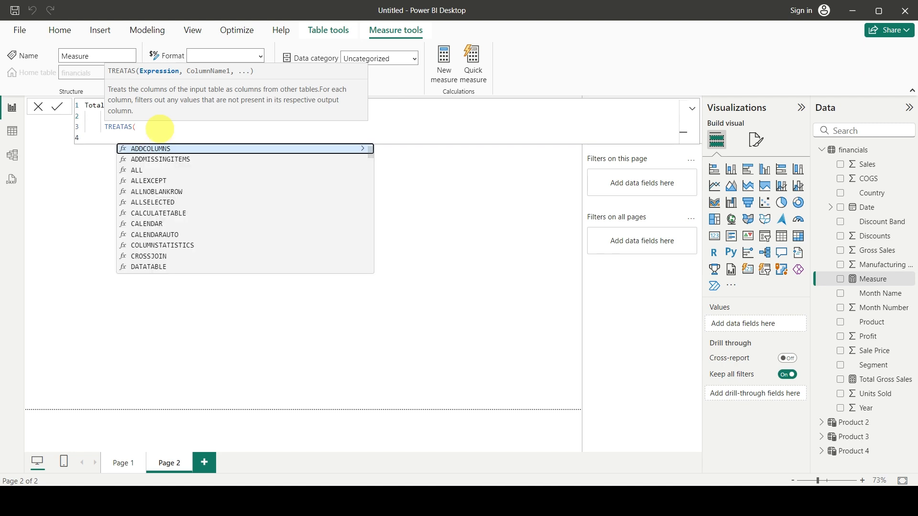
pyautogui.write('valu')
pyautogui.press('Tab')
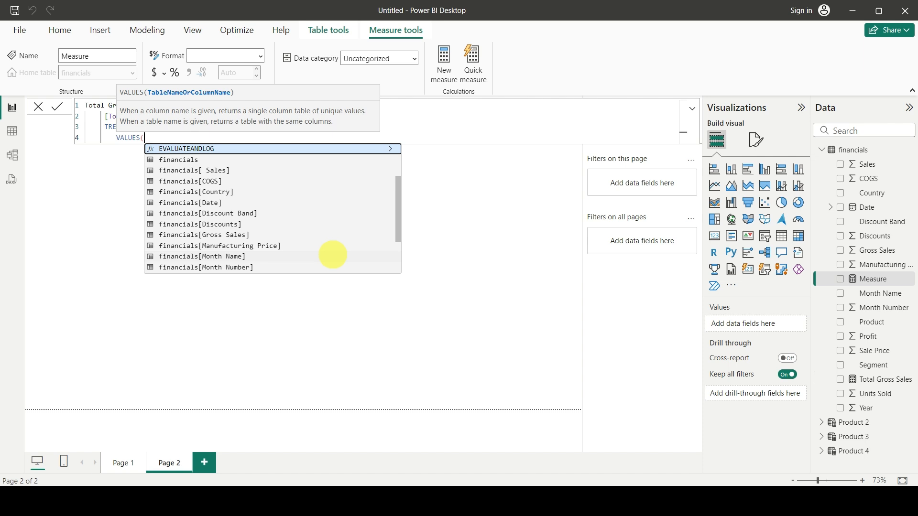
pyautogui.write('produ')
pyautogui.press('Down')
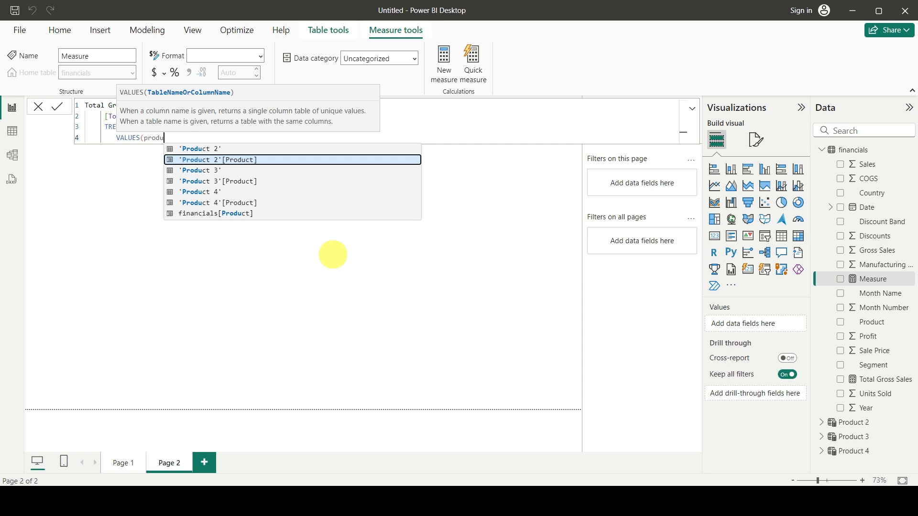
pyautogui.press('Tab')
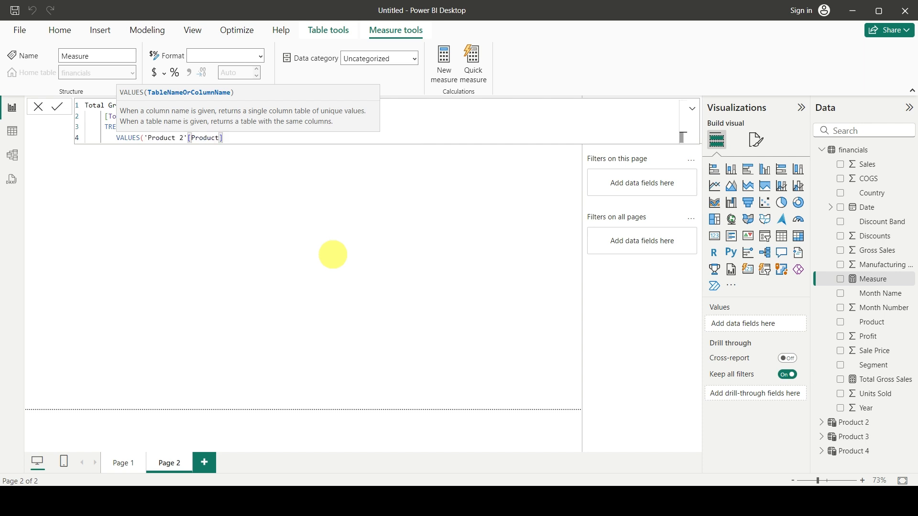
pyautogui.write('),')
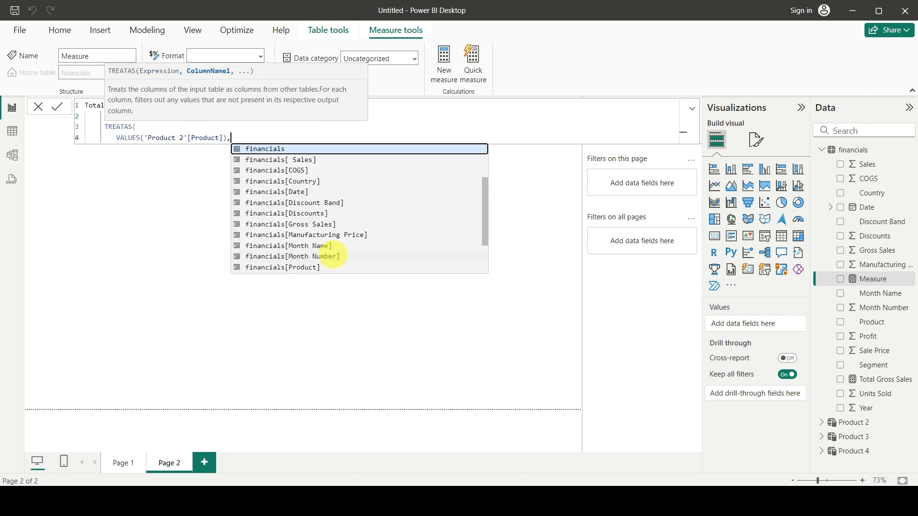
# Complete TREATAS with financials[Product] as the target column, close the formula and commit the Total Gross Sales 2 measure.
pyautogui.hotkey('shift', 'Return')
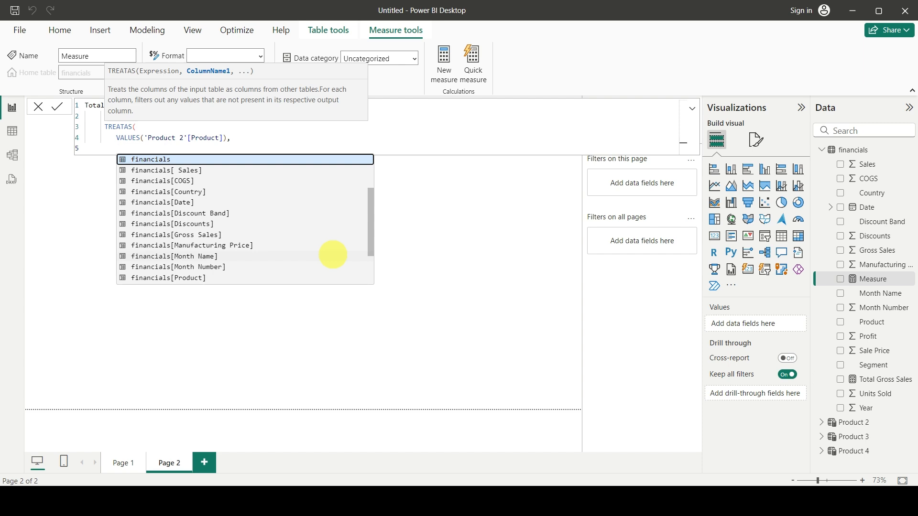
pyautogui.press('Down')
pyautogui.press('Down')
pyautogui.press('Down')
pyautogui.press('Down')
pyautogui.press('Down')
pyautogui.press('Down')
pyautogui.press('Down')
pyautogui.press('Down')
pyautogui.press('Down')
pyautogui.press('Down')
pyautogui.press('Down')
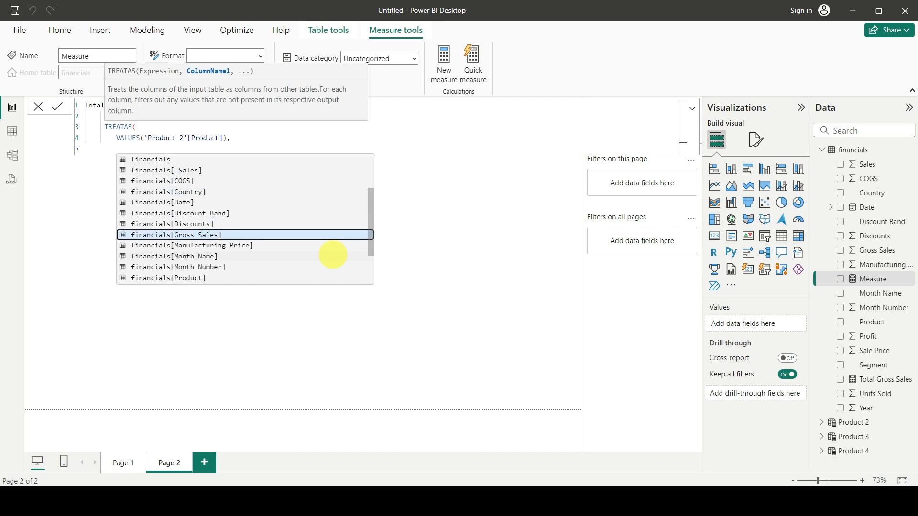
pyautogui.press('Tab')
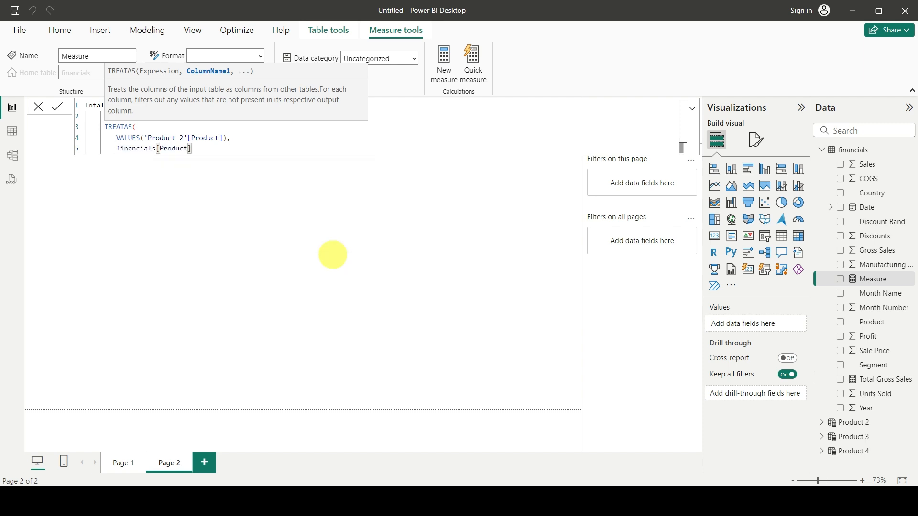
pyautogui.write(')')
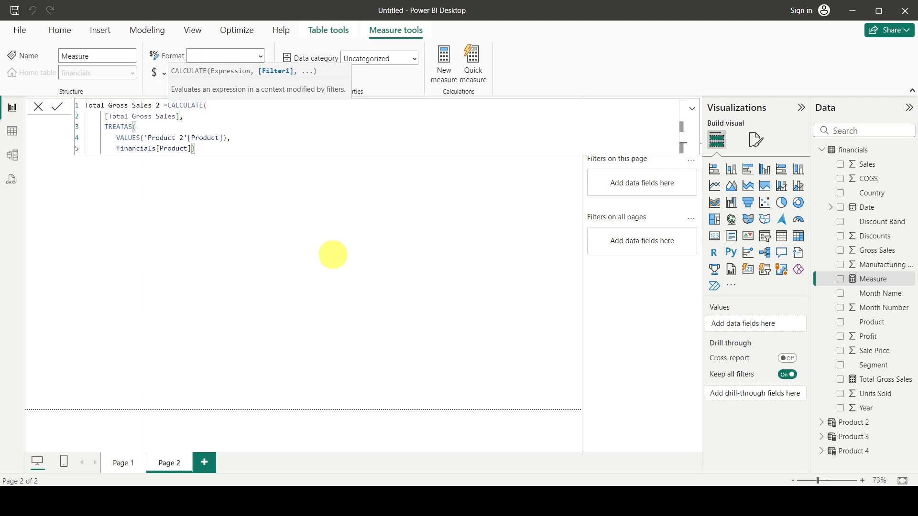
pyautogui.press('Return')
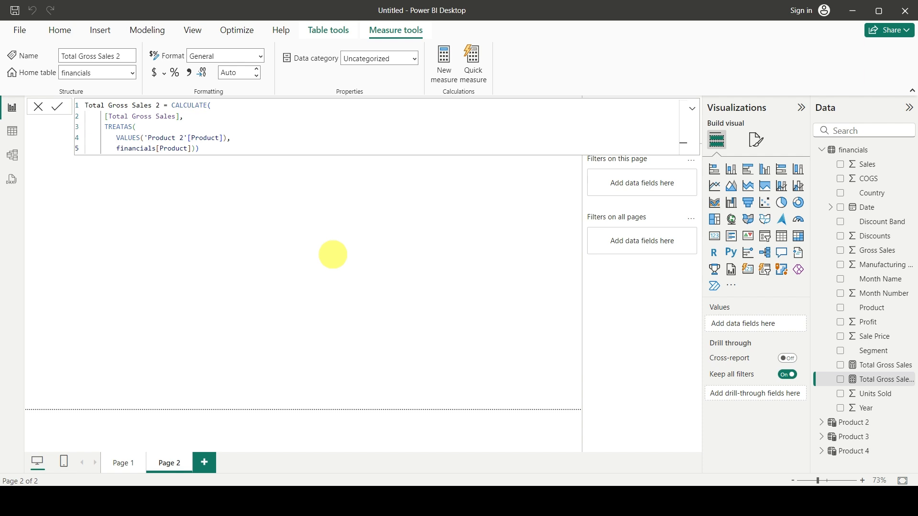
pyautogui.click(234, 107)
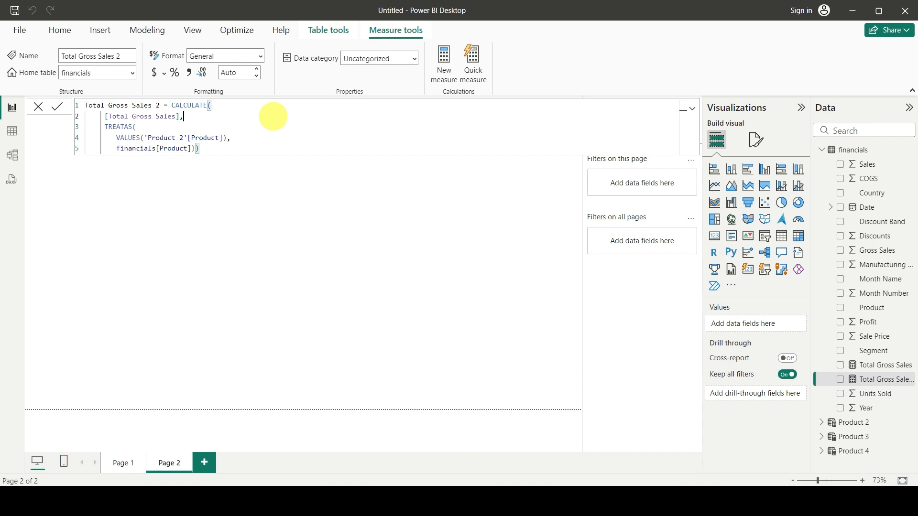
pyautogui.press('Left')
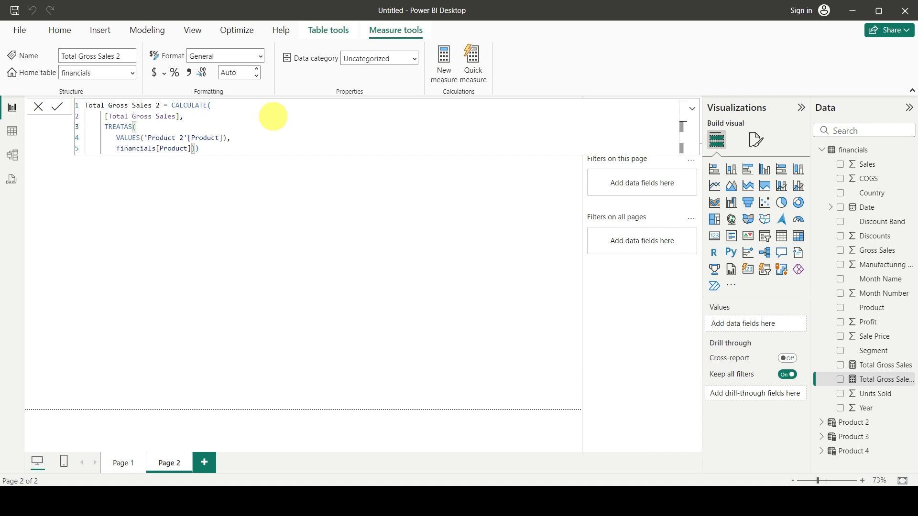
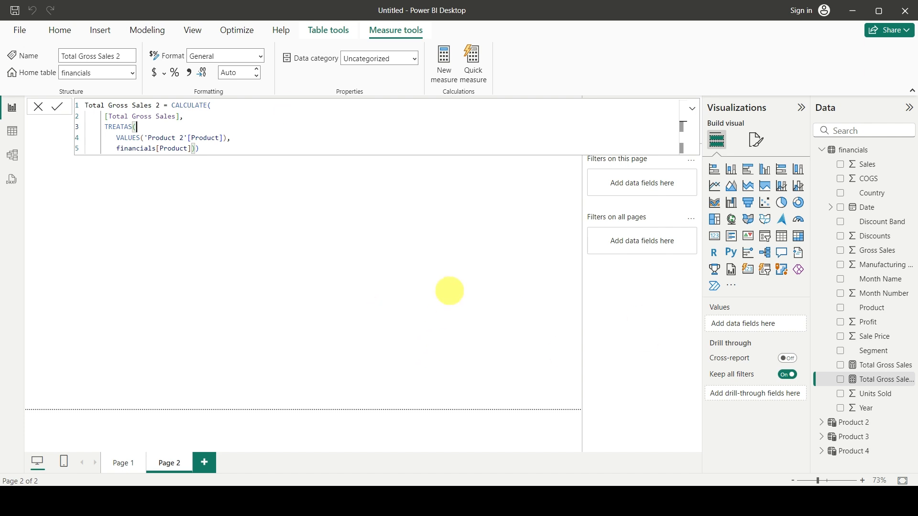
# Add a line chart with Month Name on the X-axis and Total Gross Sales and Total Gross Sales 2 on the Y-axis.
pyautogui.click(449, 289)
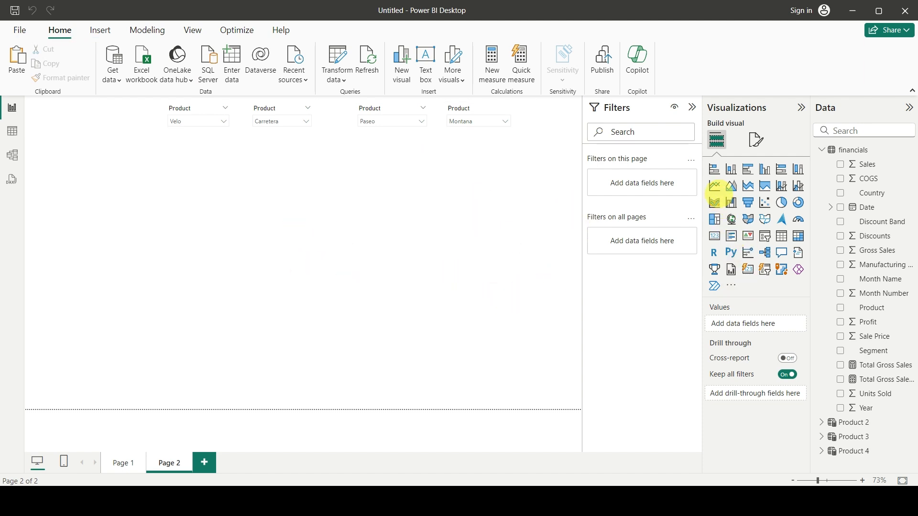
pyautogui.click(714, 186)
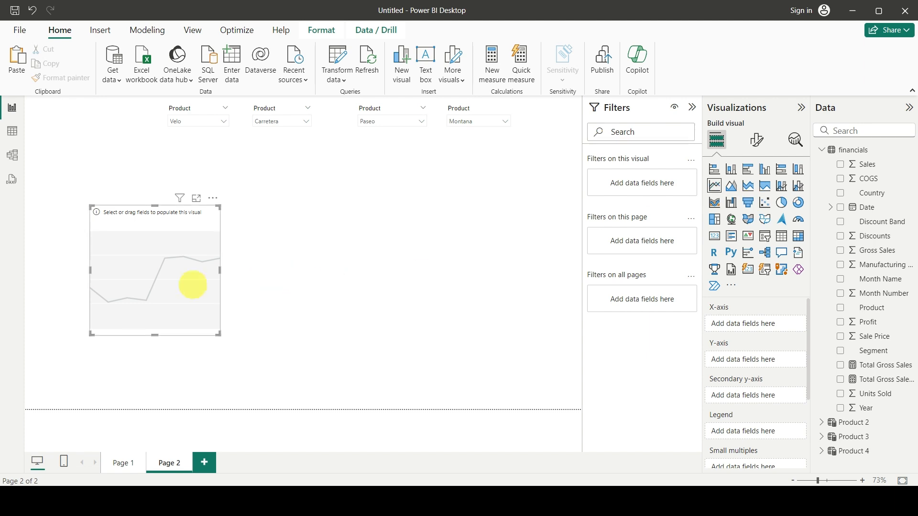
pyautogui.moveTo(186, 283); pyautogui.dragTo(353, 271)
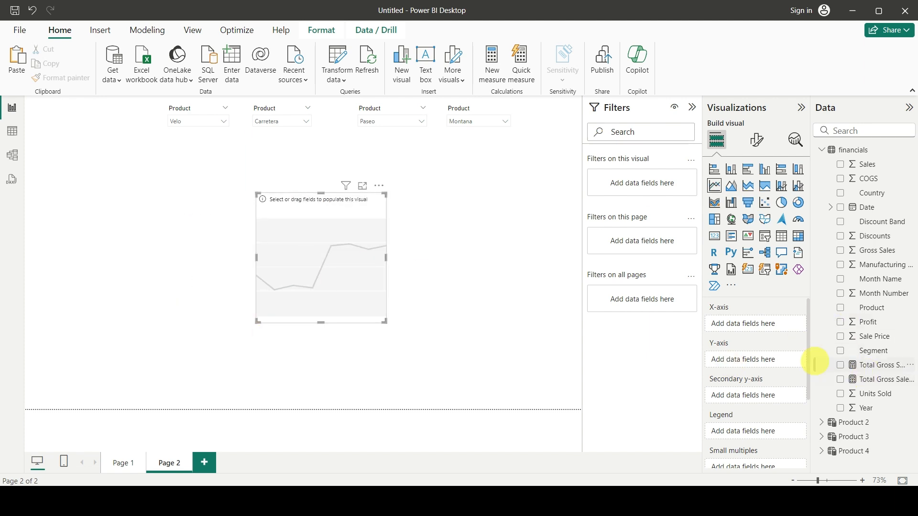
pyautogui.moveTo(880, 280); pyautogui.dragTo(758, 323)
pyautogui.moveTo(875, 365); pyautogui.dragTo(755, 364)
pyautogui.moveTo(884, 379); pyautogui.dragTo(773, 378)
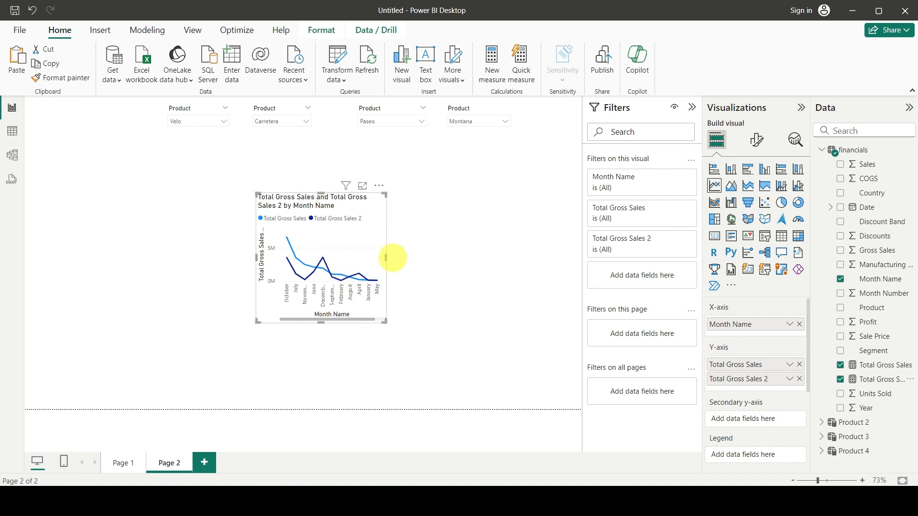
# Enlarge the line chart to span the page width and fill the area beneath the product slicers.
pyautogui.moveTo(386, 258); pyautogui.dragTo(485, 259)
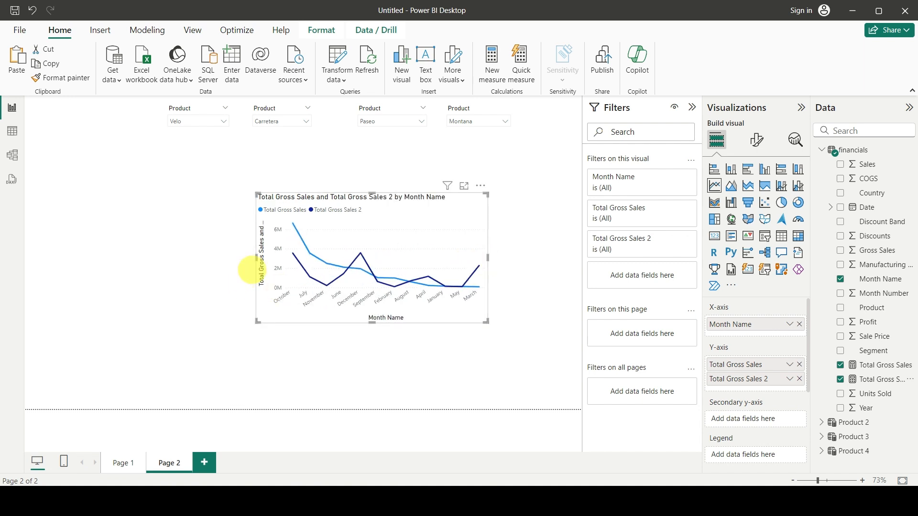
pyautogui.moveTo(257, 260); pyautogui.dragTo(117, 260)
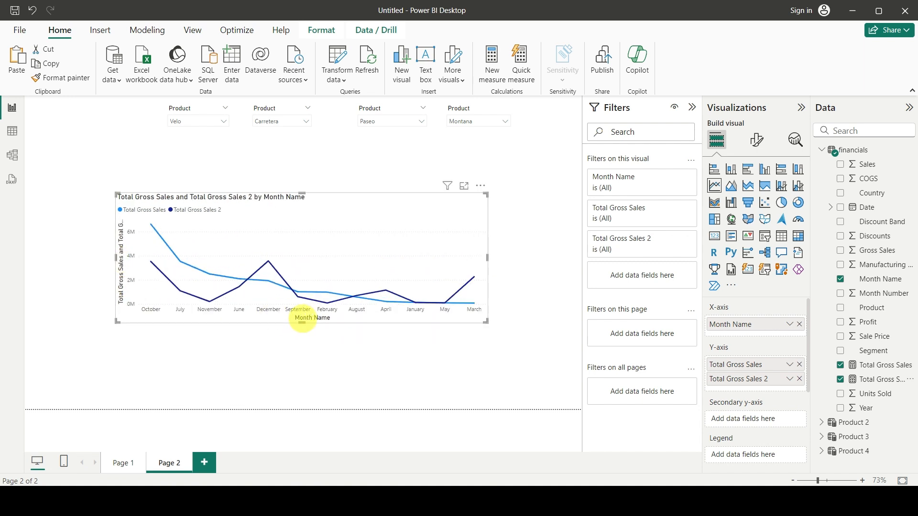
pyautogui.moveTo(302, 194); pyautogui.dragTo(302, 133)
pyautogui.moveTo(116, 247); pyautogui.dragTo(32, 246)
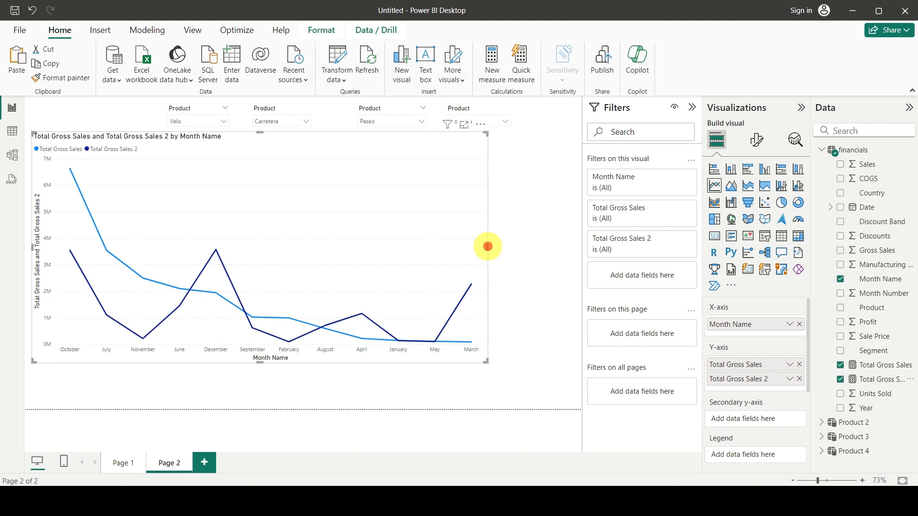
pyautogui.moveTo(488, 247); pyautogui.dragTo(581, 247)
pyautogui.moveTo(306, 363); pyautogui.dragTo(307, 408)
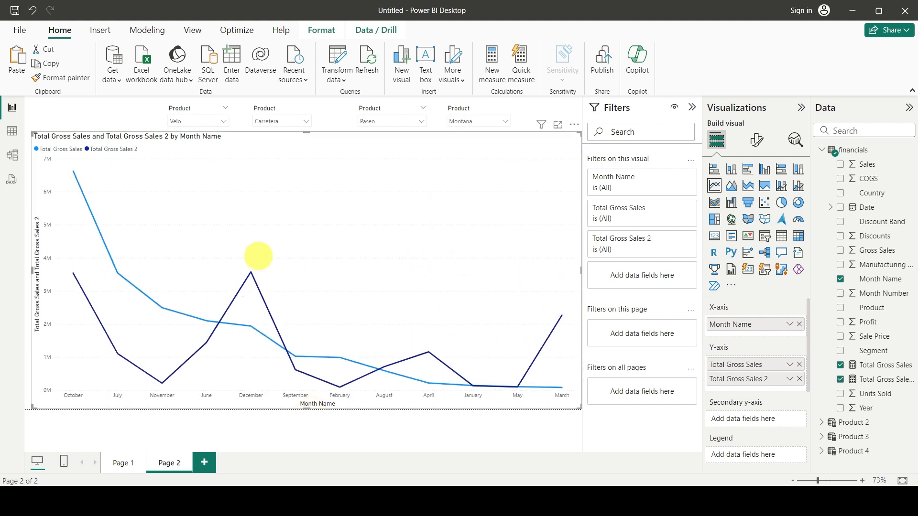
pyautogui.moveTo(306, 132); pyautogui.dragTo(306, 155)
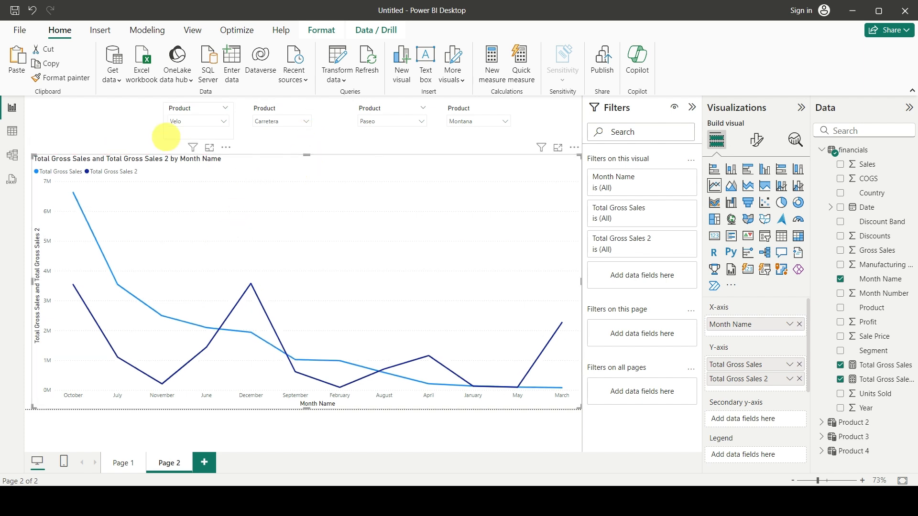
# Set the first product slicer to Amarilla and the second product slicer to Montana.
pyautogui.click(185, 123)
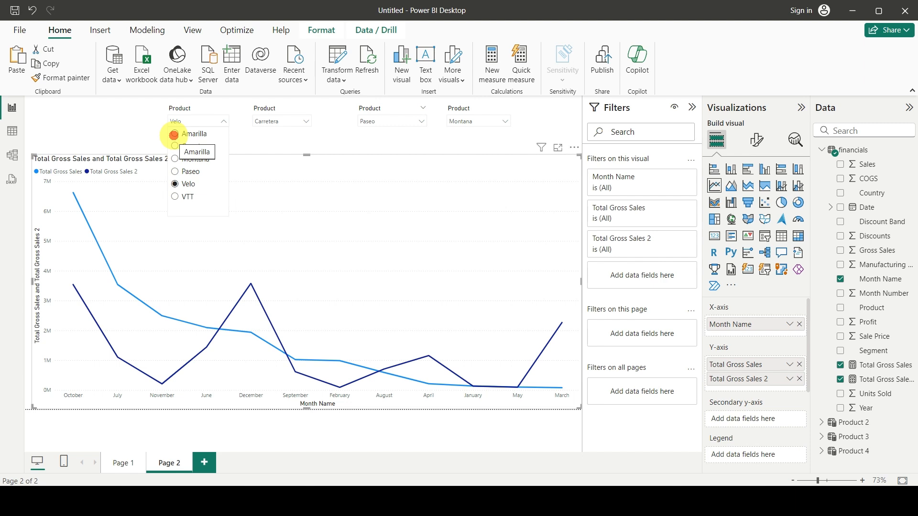
pyautogui.click(175, 134)
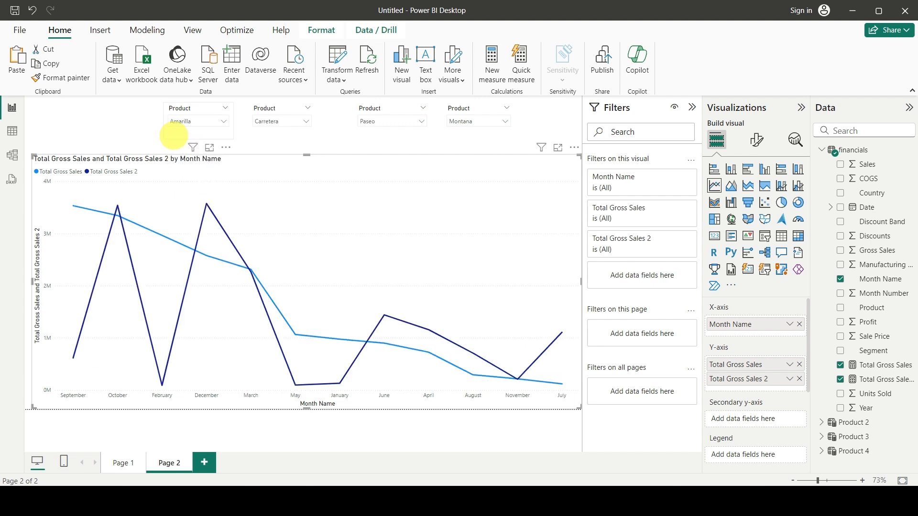
pyautogui.click(281, 121)
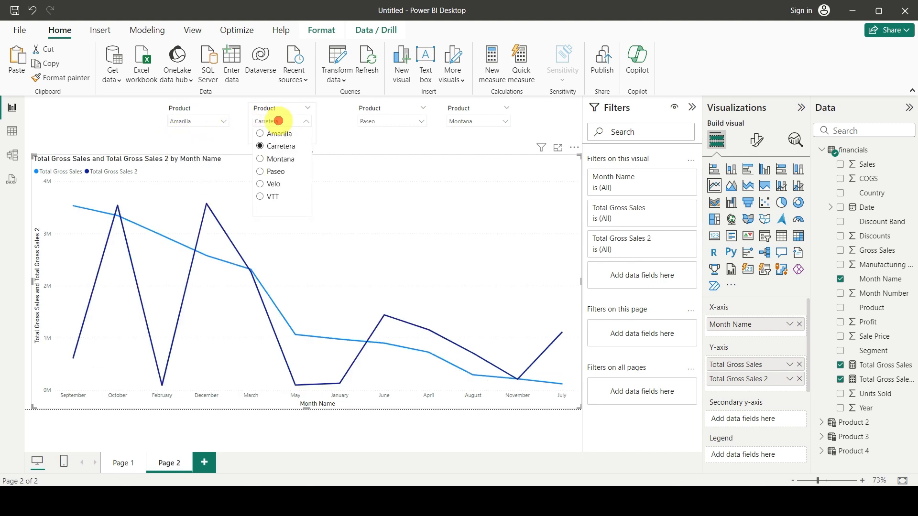
pyautogui.click(261, 158)
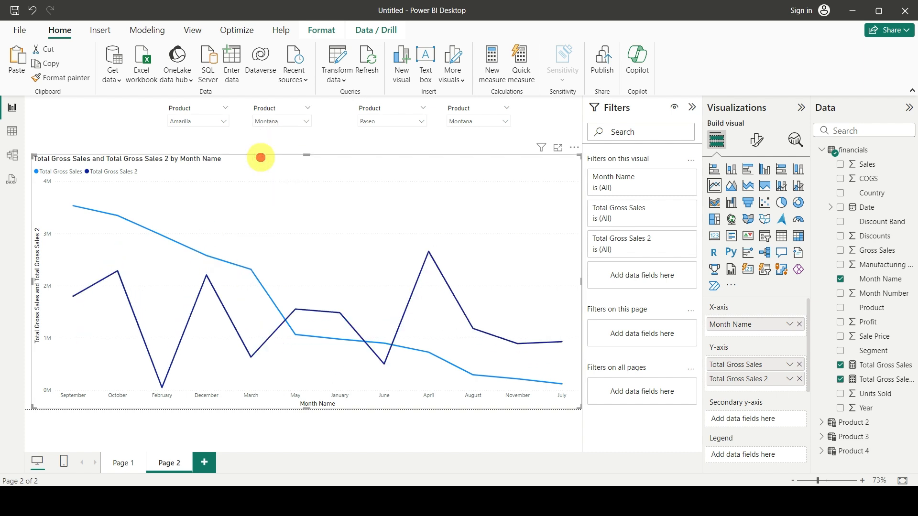
# Switch the first product slicer to Montana to compare identical selections, and return it to Amarilla.
pyautogui.click(189, 123)
pyautogui.click(184, 159)
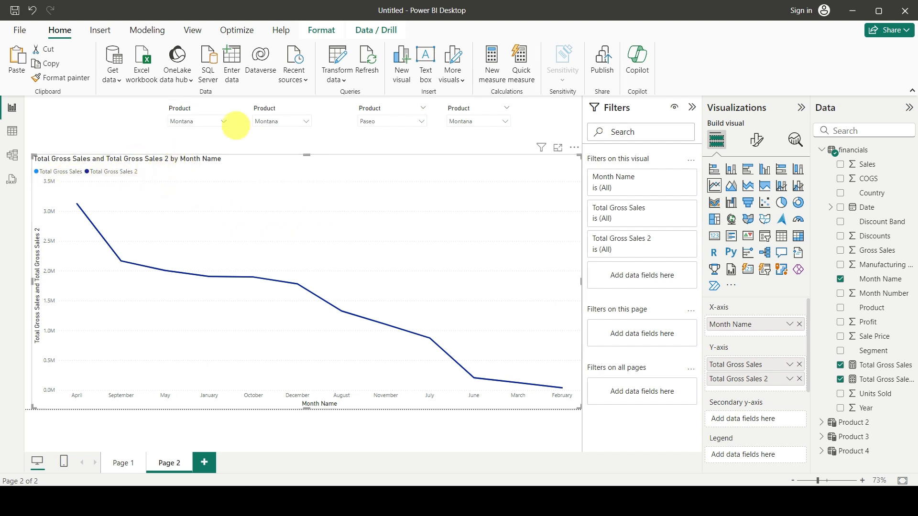
pyautogui.click(216, 122)
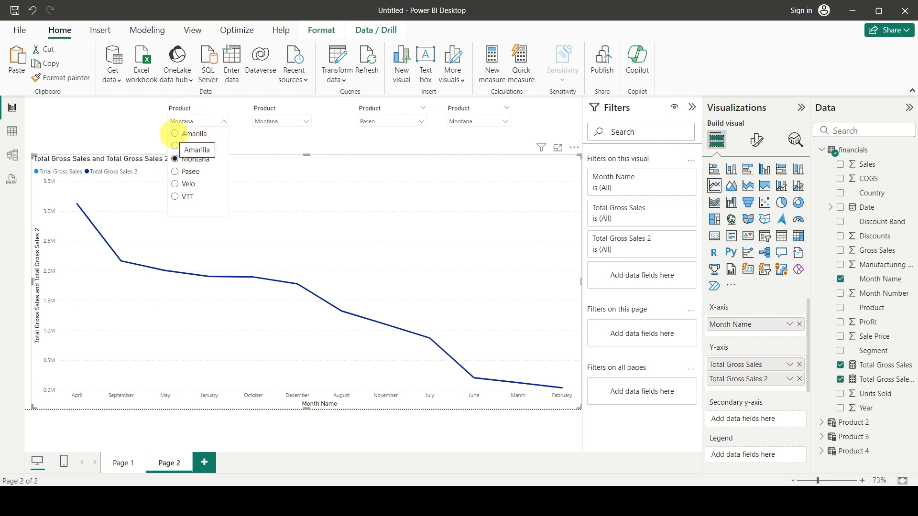
pyautogui.click(175, 133)
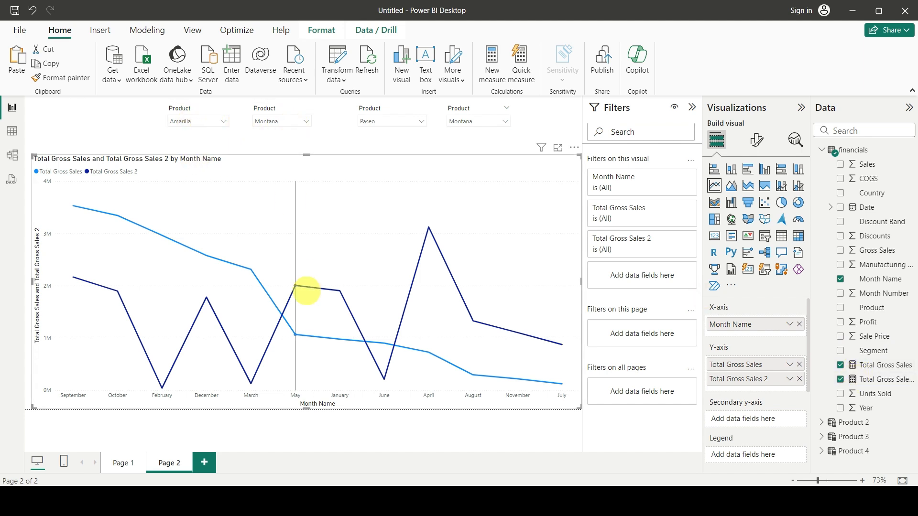
pyautogui.moveTo(304, 276)
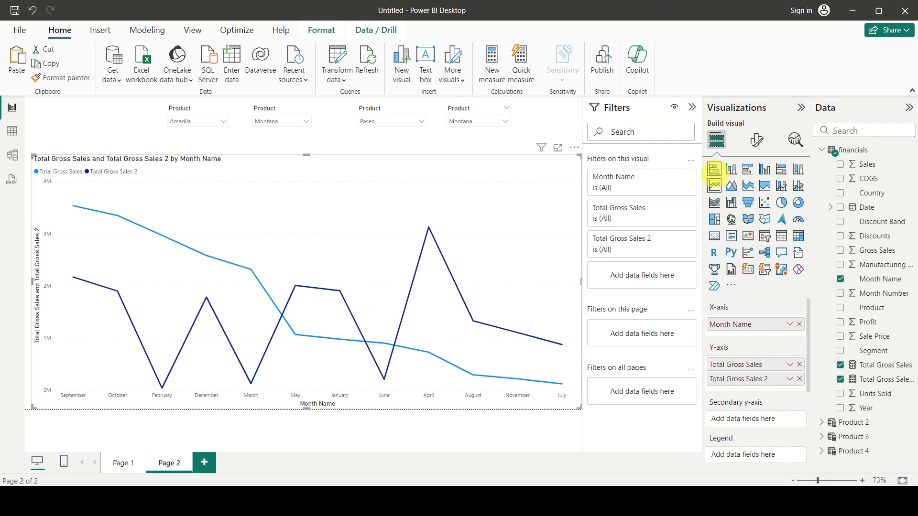
# Preview the chart as stacked bar, stacked area, ribbon, 100% stacked column and clustered bar, and return it to a line chart.
pyautogui.click(714, 170)
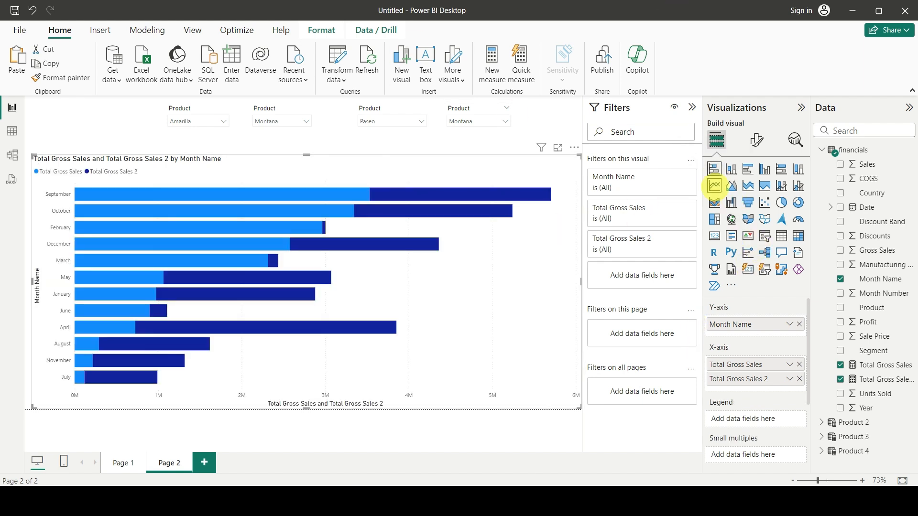
pyautogui.moveTo(310, 224)
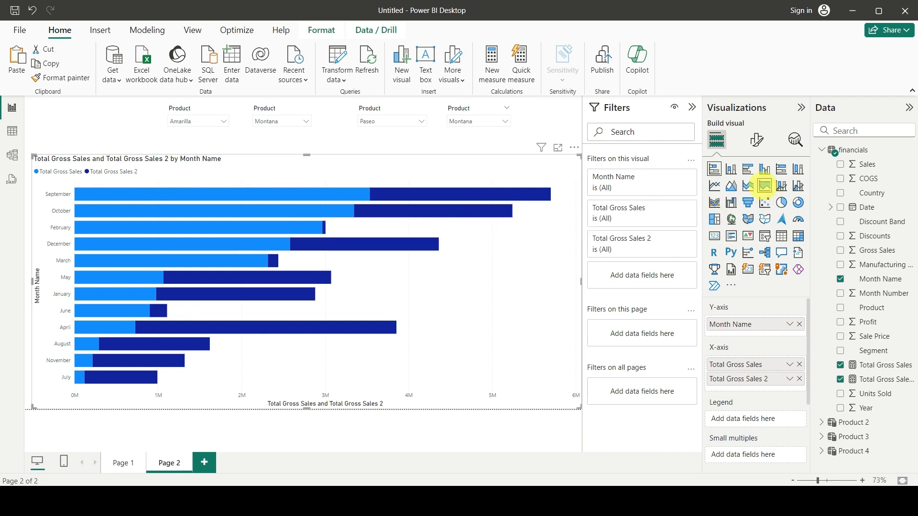
pyautogui.click(748, 186)
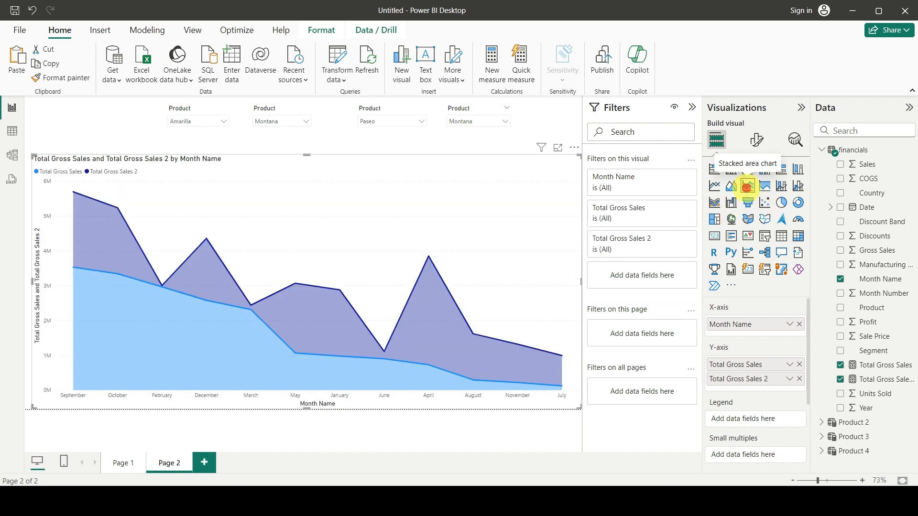
pyautogui.click(246, 353)
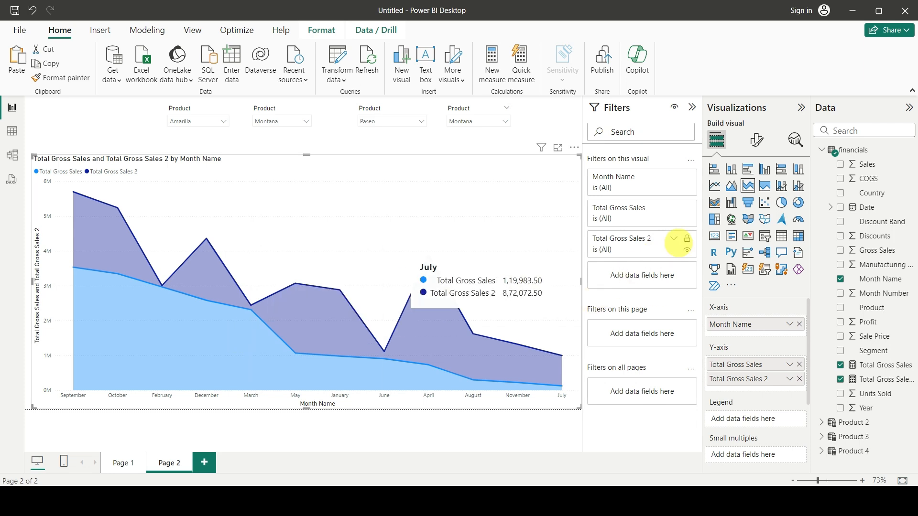
pyautogui.click(713, 203)
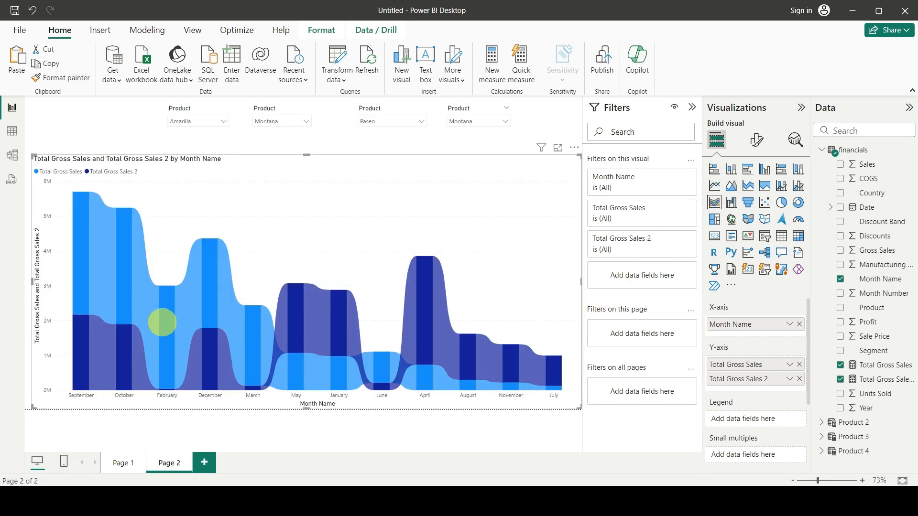
pyautogui.moveTo(270, 319)
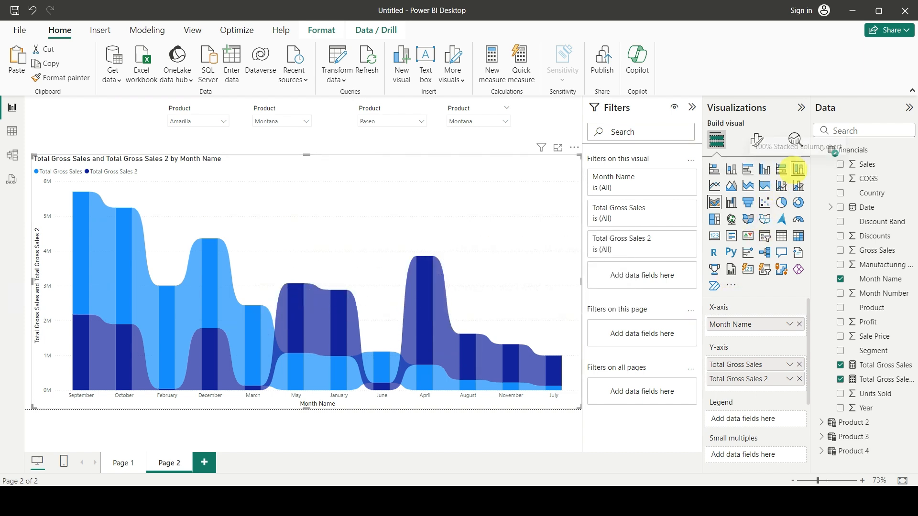
pyautogui.click(798, 170)
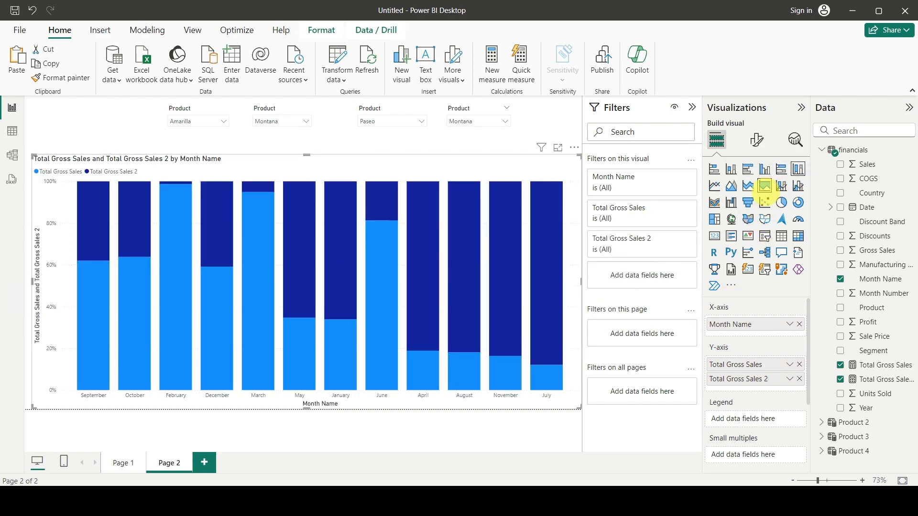
pyautogui.click(749, 172)
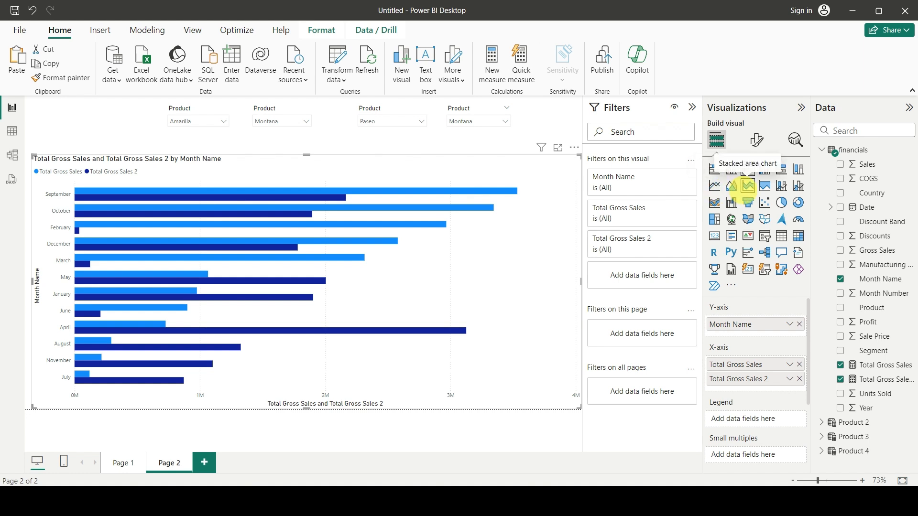
pyautogui.click(748, 186)
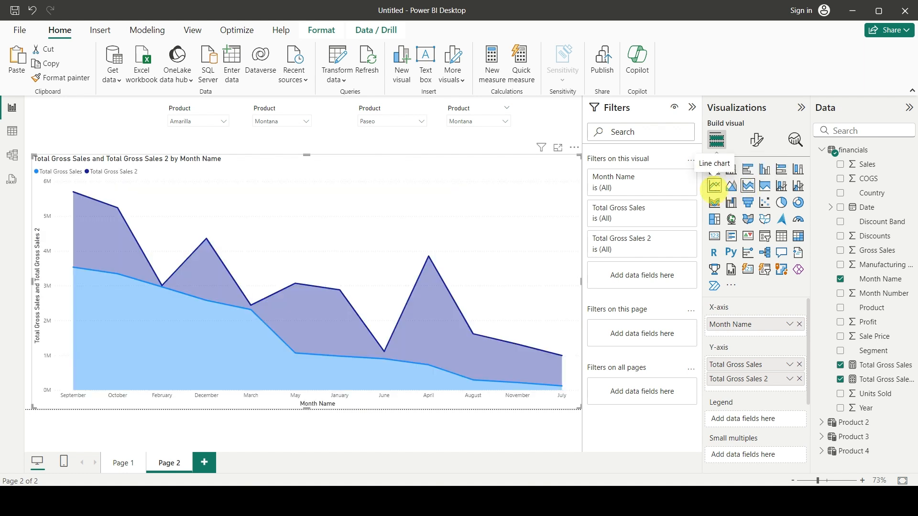
pyautogui.click(715, 187)
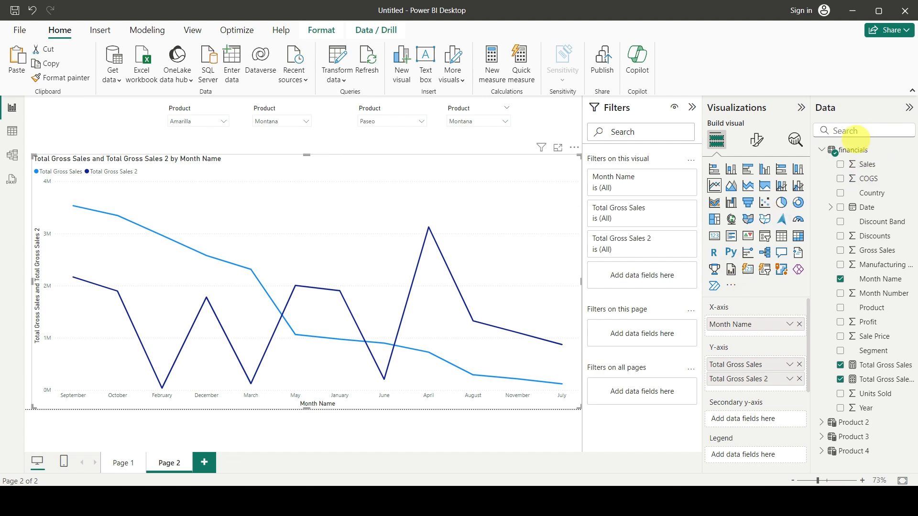
# Create another measure in the financials table and name it Total Gross Sales 3.
pyautogui.click(911, 152)
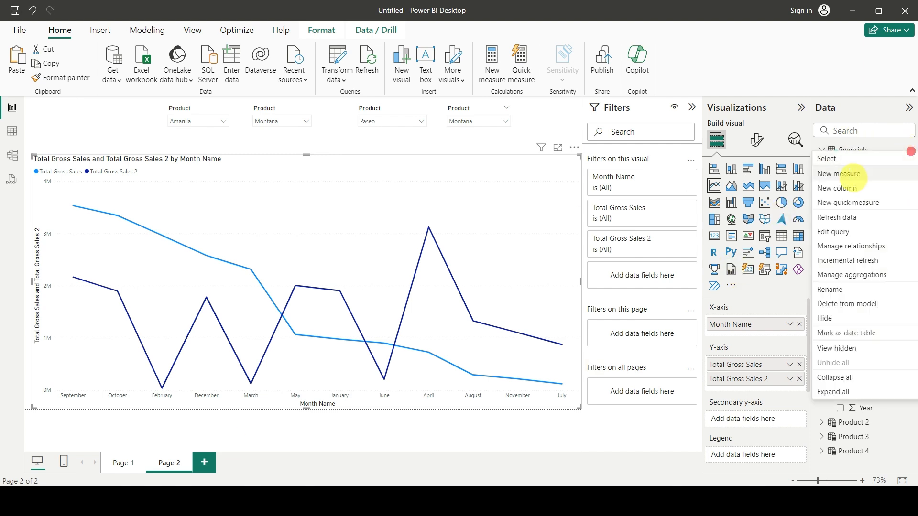
pyautogui.click(847, 178)
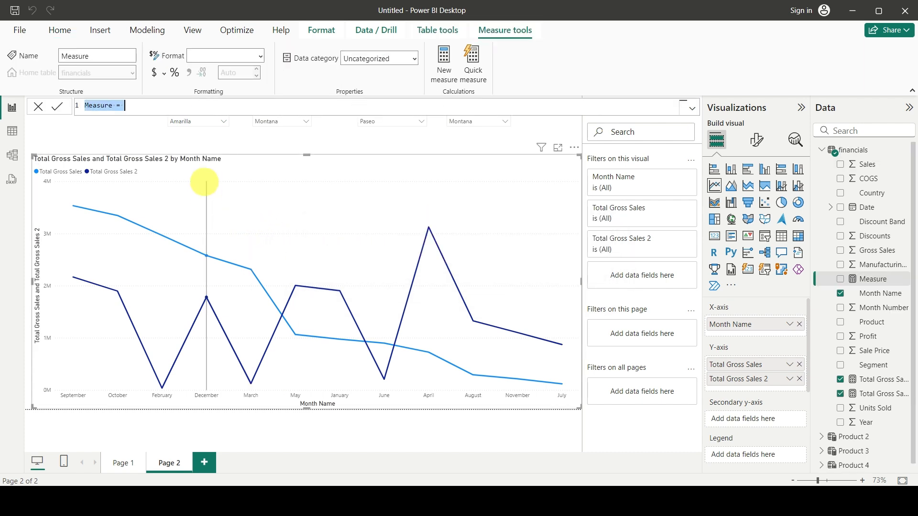
pyautogui.write('Total Gross Sales 3')
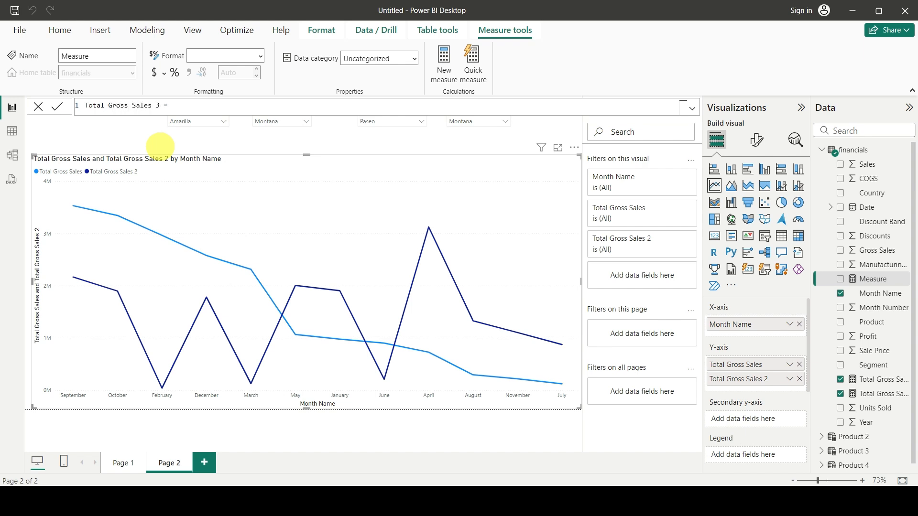
pyautogui.write('cal')
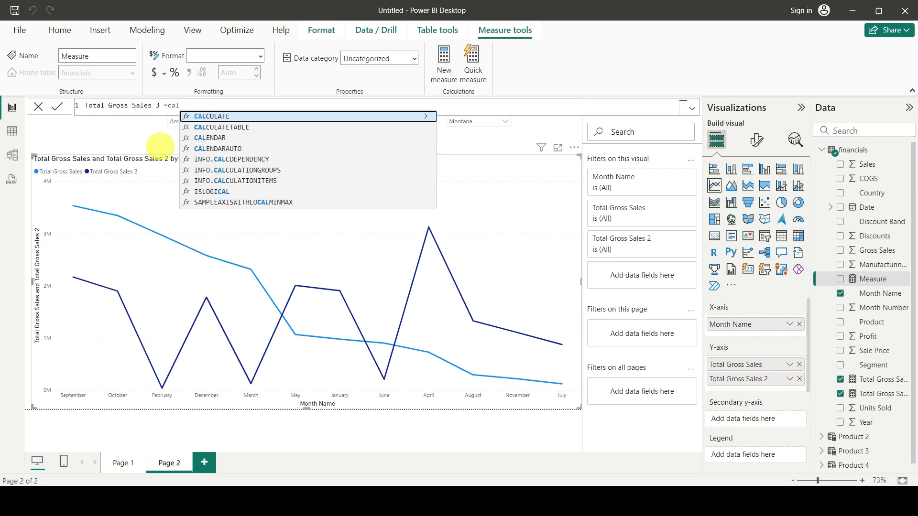
# Start the Total Gross Sales 3 formula with CALCULATE, using the [Total Gross Sales] measure as its expression.
pyautogui.press('Tab')
pyautogui.hotkey('shift', 'Return')
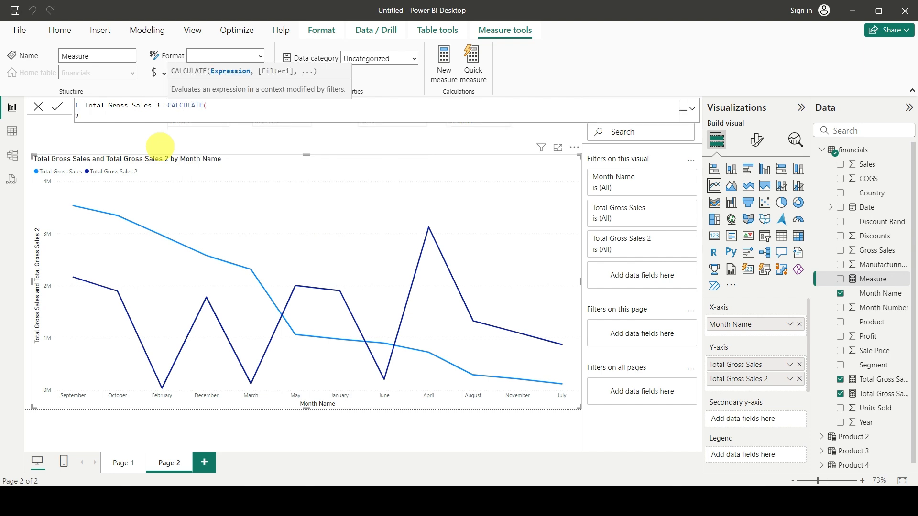
pyautogui.write('tota')
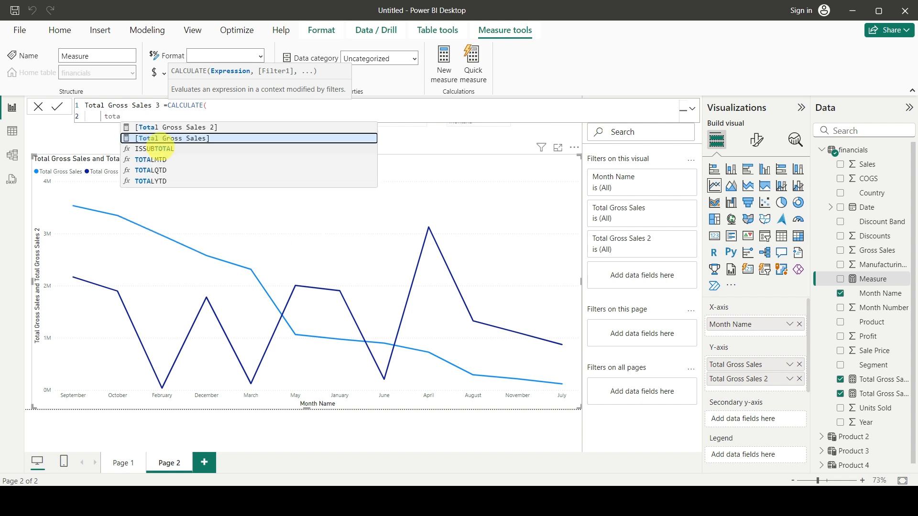
pyautogui.press('Tab')
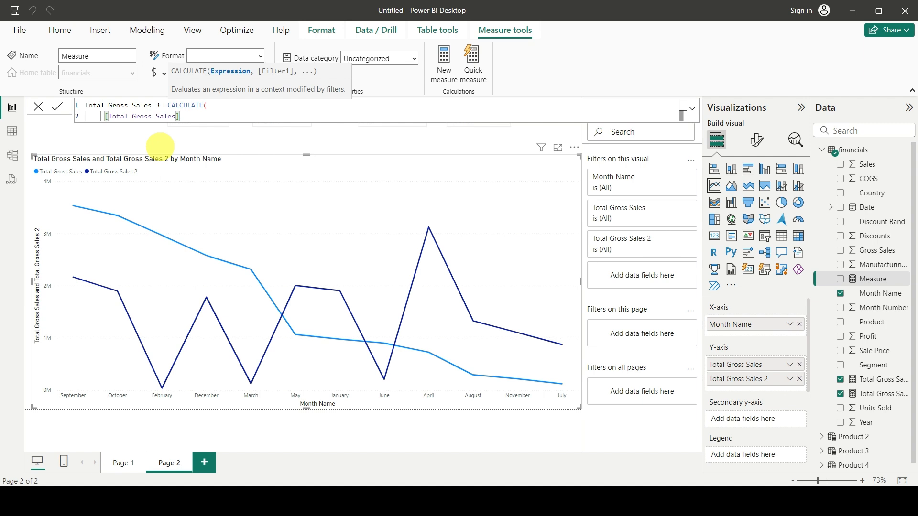
pyautogui.write(',')
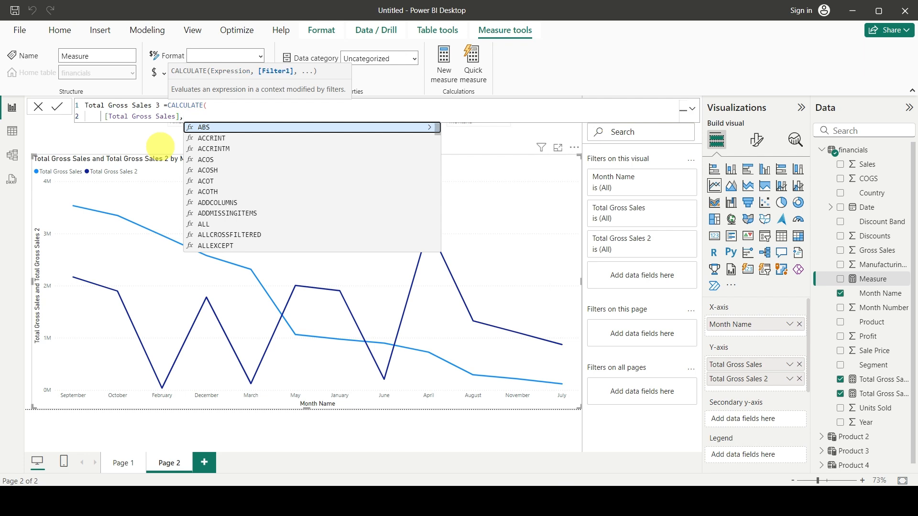
# Add a TREATAS function as the filter argument of the Total Gross Sales 3 formula.
pyautogui.hotkey('shift', 'Return')
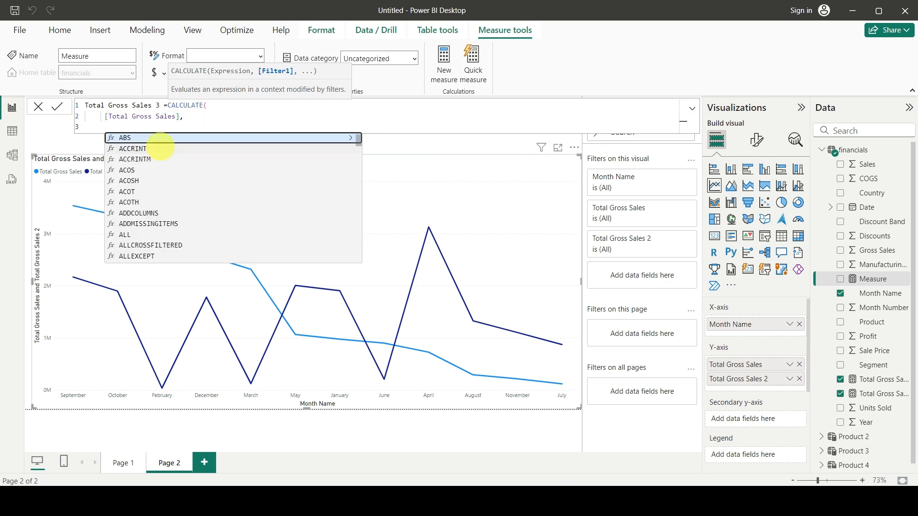
pyautogui.write('trae')
pyautogui.press('BackSpace')
pyautogui.press('BackSpace')
pyautogui.press('BackSpace')
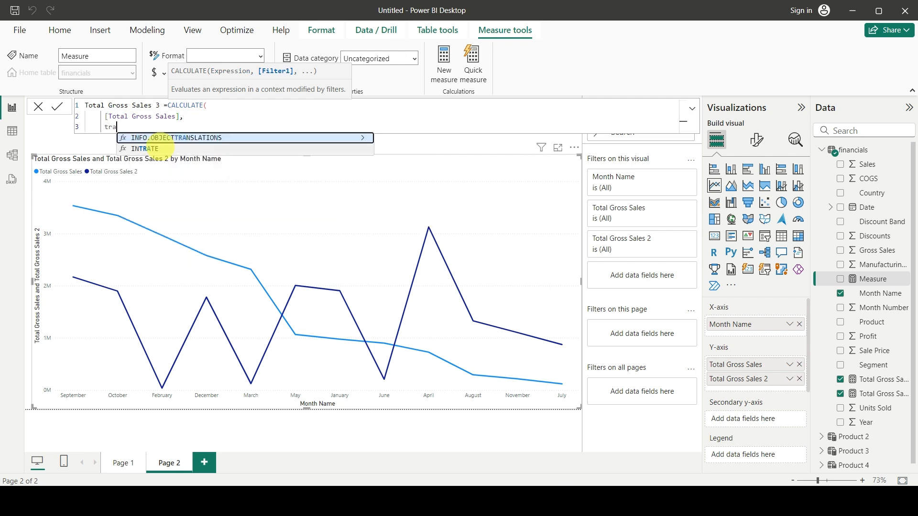
pyautogui.write('rea')
pyautogui.press('Tab')
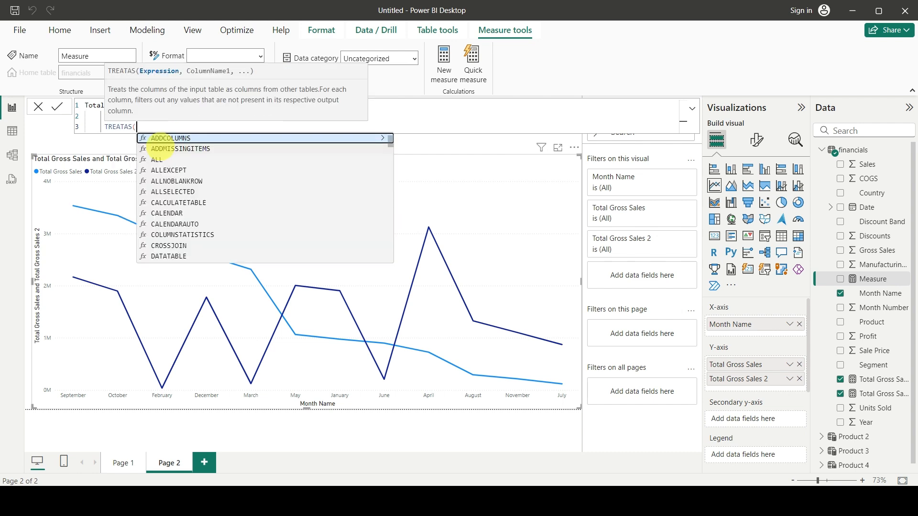
pyautogui.hotkey('shift', 'Return')
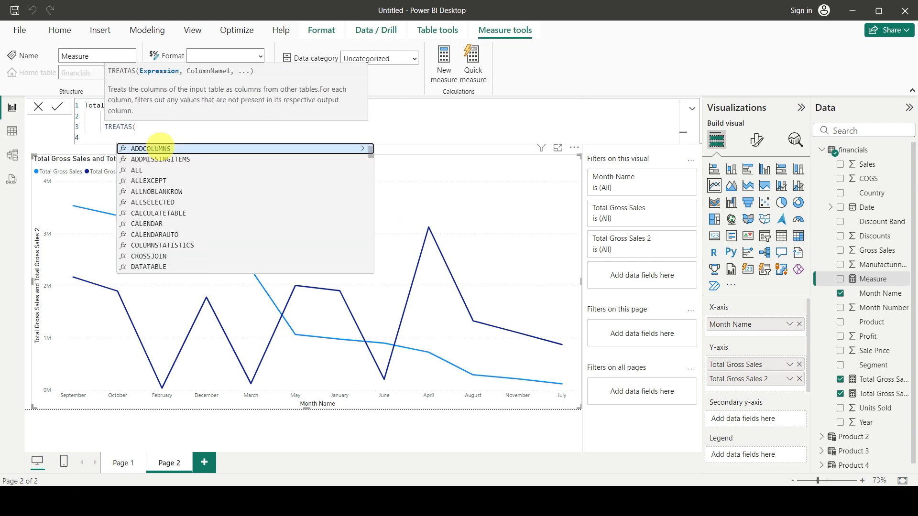
# Supply VALUES('Product 3'[Product]) as the table expression of TREATAS in the Total Gross Sales 3 formula.
pyautogui.write('values')
pyautogui.press('Tab')
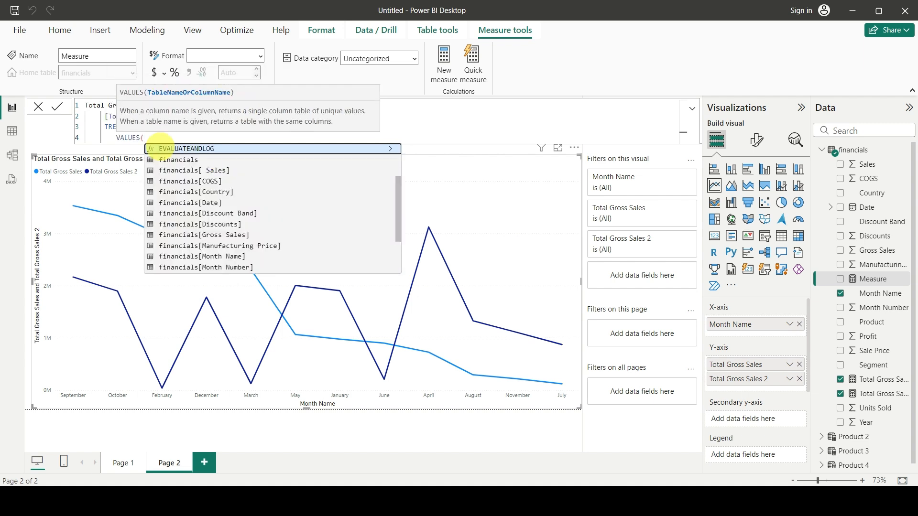
pyautogui.write('produ')
pyautogui.press('Down')
pyautogui.press('Down')
pyautogui.press('Down')
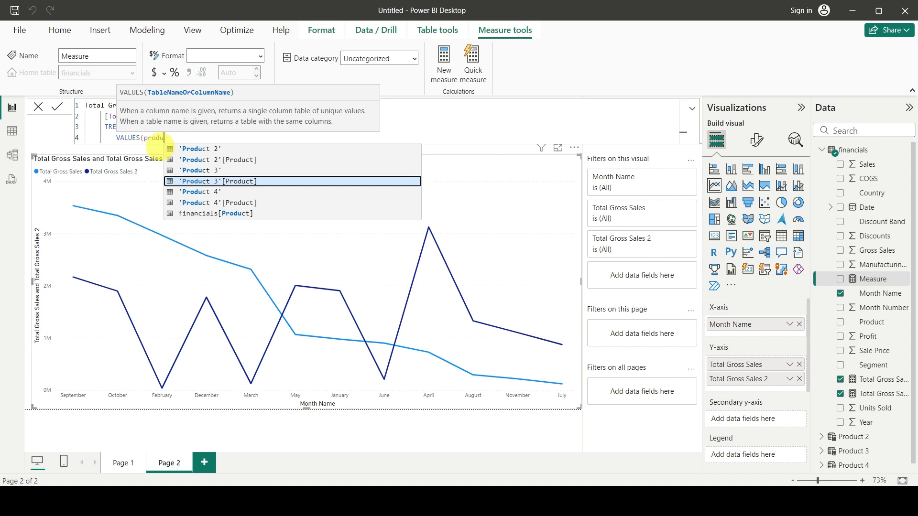
pyautogui.press('Tab')
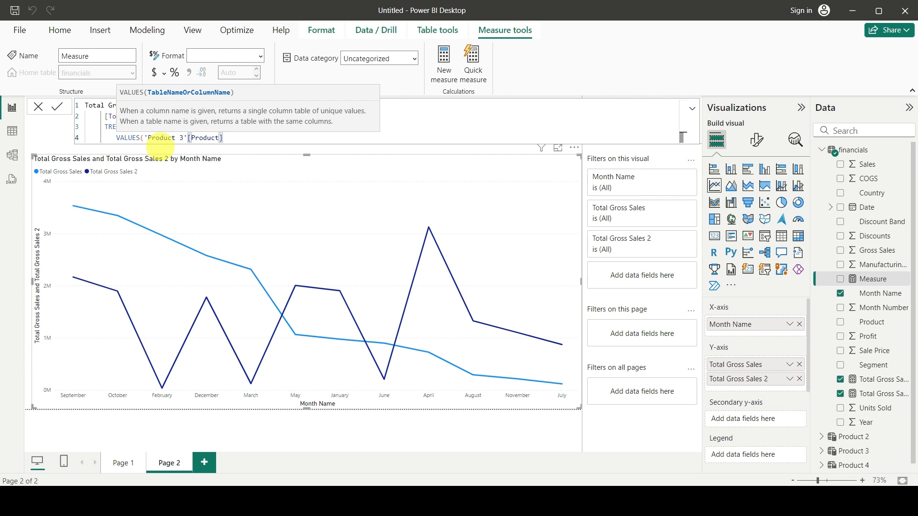
pyautogui.write('),')
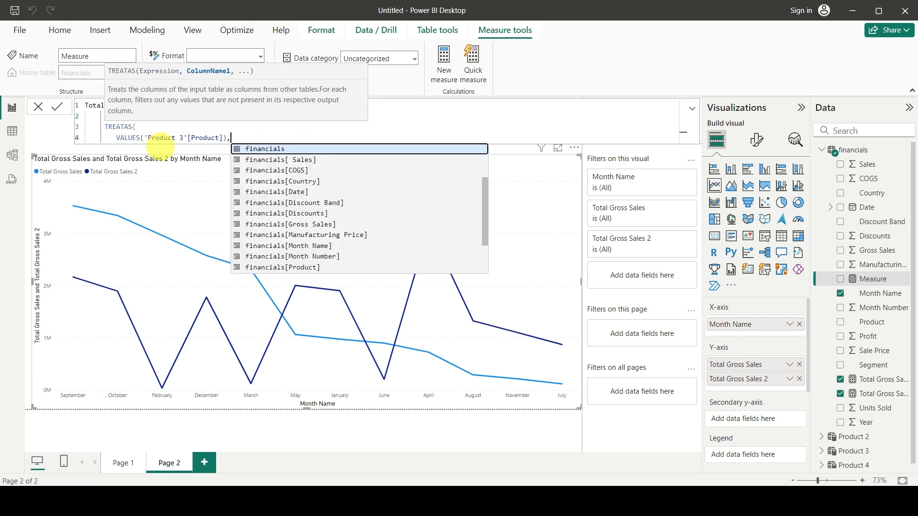
# Set financials[Product] as the TREATAS target column, close both functions and commit the Total Gross Sales 3 measure.
pyautogui.hotkey('shift', 'Return')
pyautogui.press('Down')
pyautogui.press('Down')
pyautogui.press('Down')
pyautogui.press('Down')
pyautogui.press('Down')
pyautogui.press('Down')
pyautogui.press('Down')
pyautogui.press('Down')
pyautogui.press('Down')
pyautogui.press('Down')
pyautogui.press('Down')
pyautogui.press('Tab')
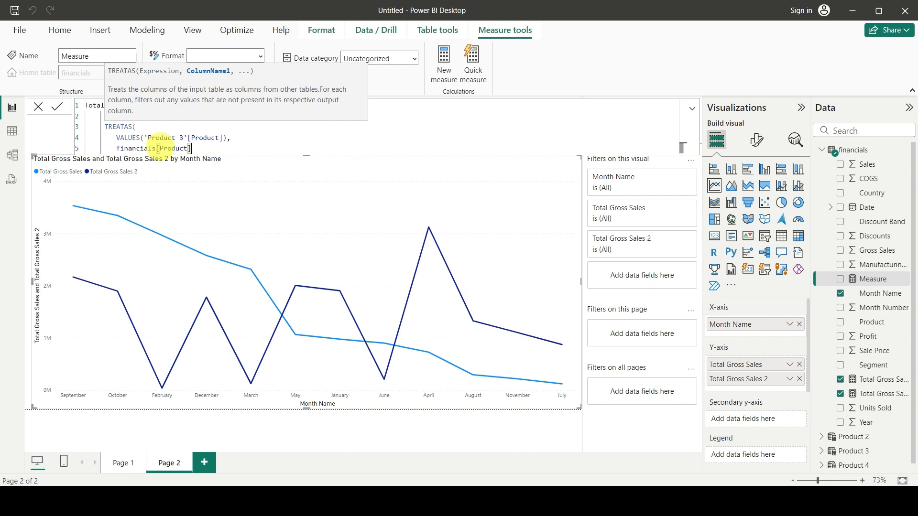
pyautogui.write('))')
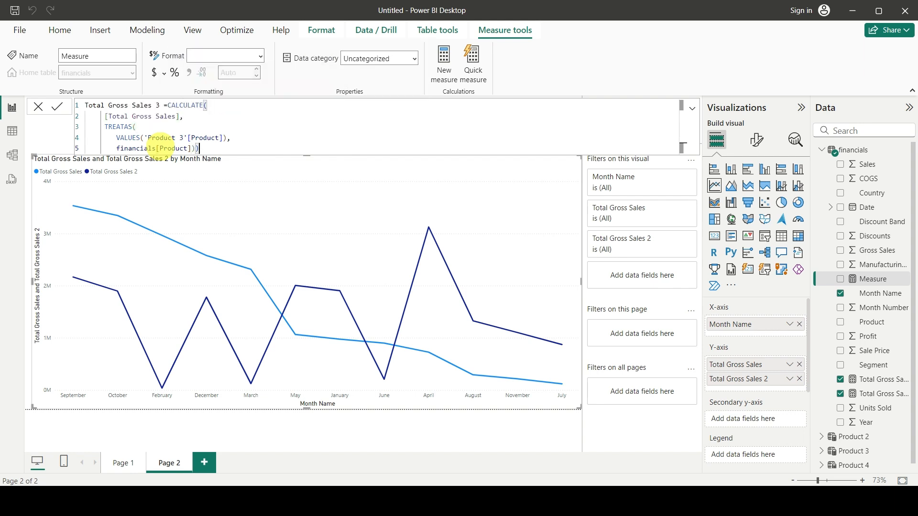
pyautogui.press('Return')
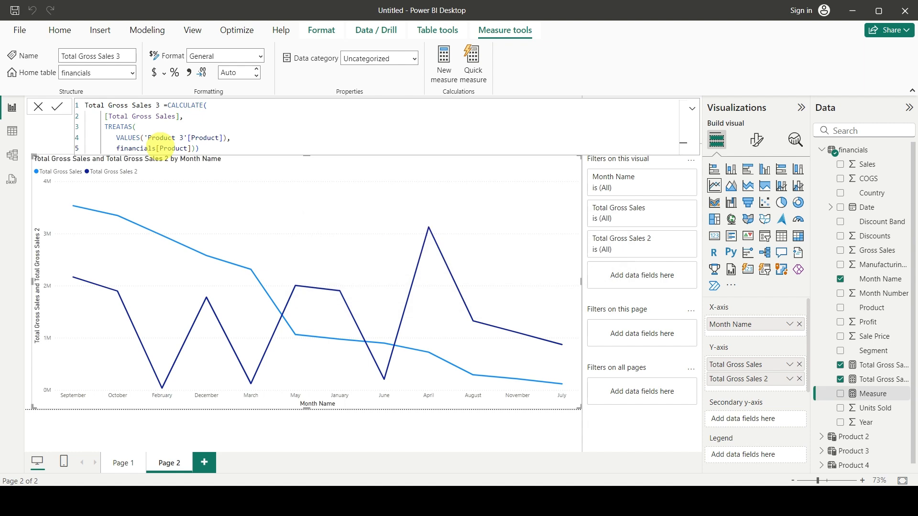
# Add the Total Gross Sales 3 measure to the line chart's Y-axis below Total Gross Sales 2.
pyautogui.click(644, 441)
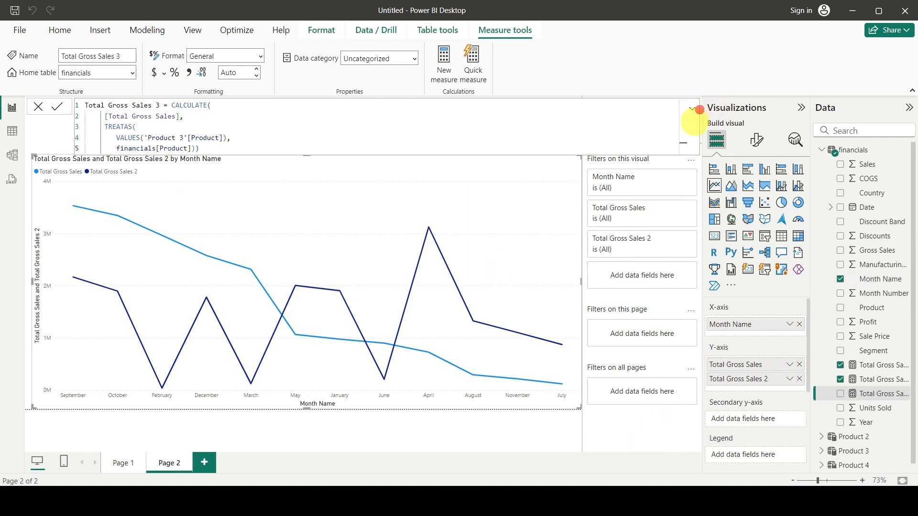
pyautogui.click(531, 286)
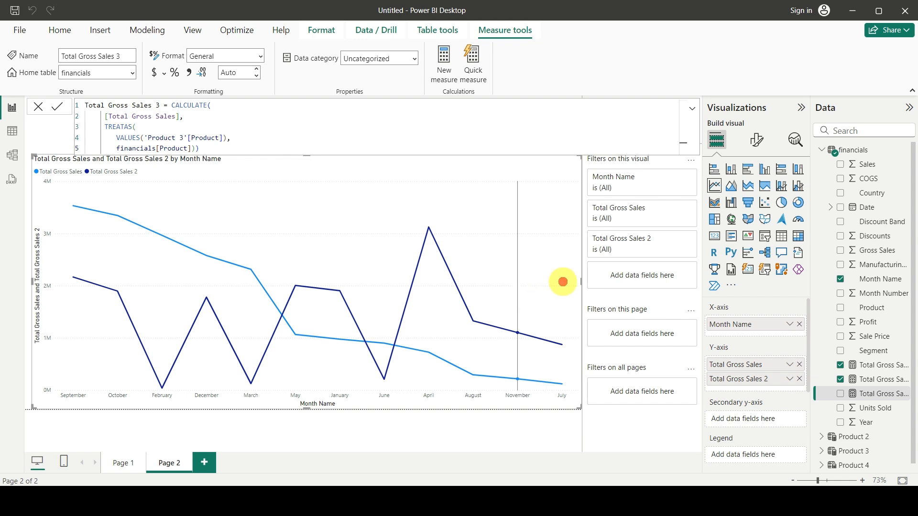
pyautogui.click(880, 279)
pyautogui.click(543, 297)
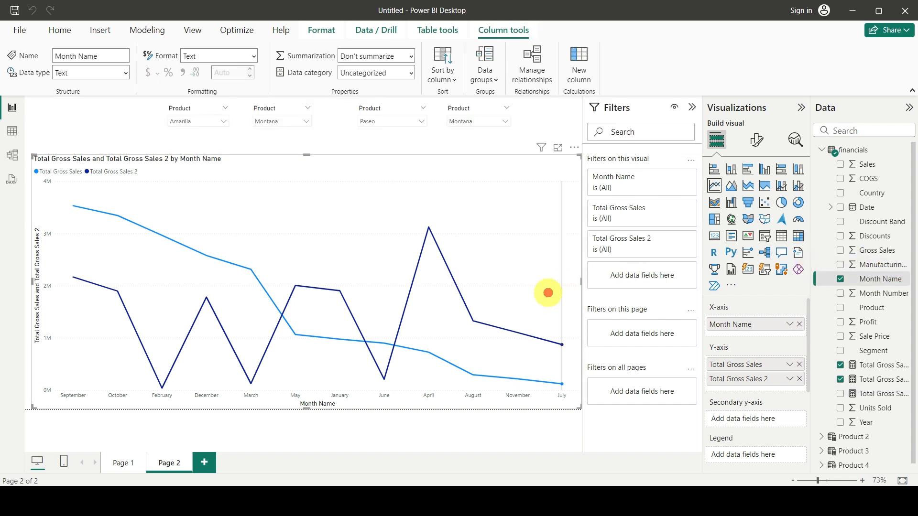
pyautogui.moveTo(875, 394); pyautogui.dragTo(770, 389)
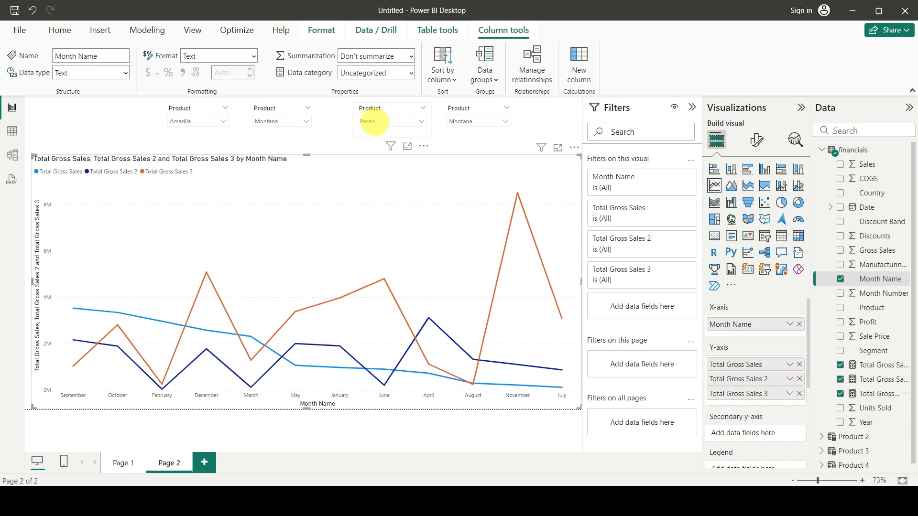
# Test the third product slicer with Carretera and Paseo, and set it to VTT.
pyautogui.click(372, 122)
pyautogui.click(365, 146)
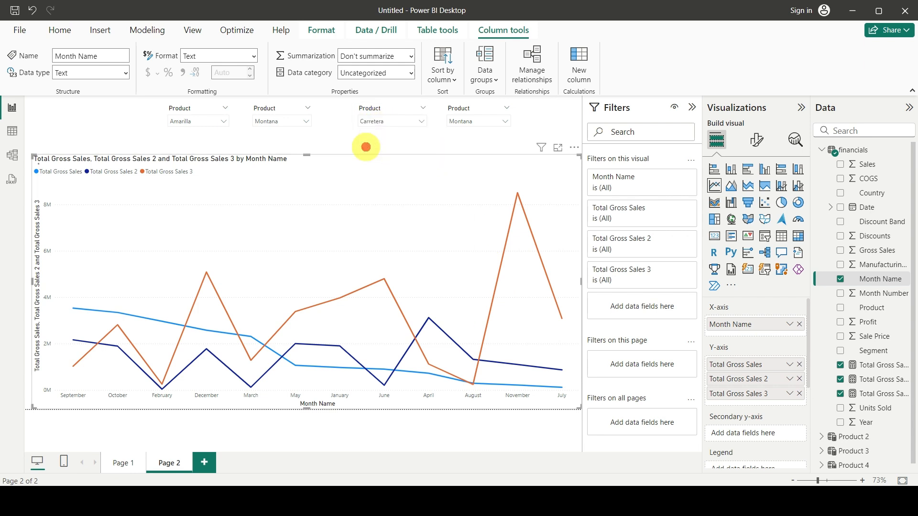
pyautogui.click(372, 126)
pyautogui.click(366, 170)
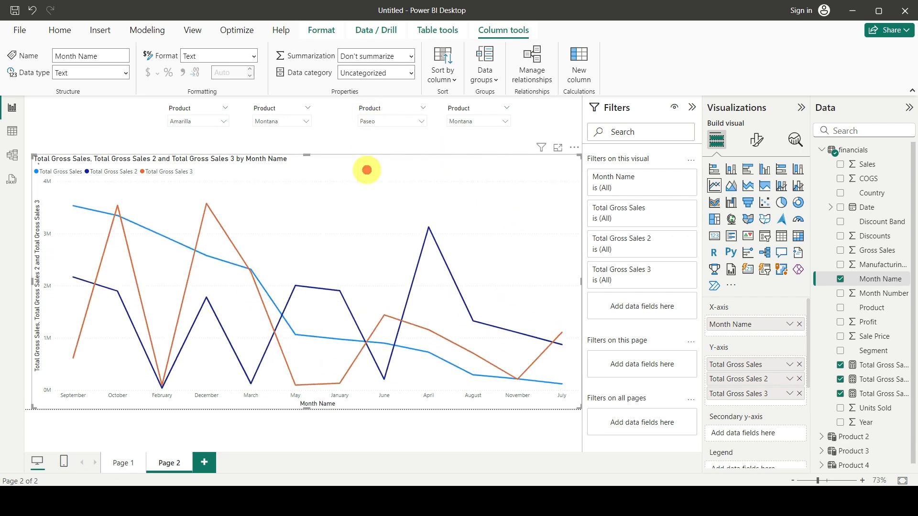
pyautogui.click(380, 122)
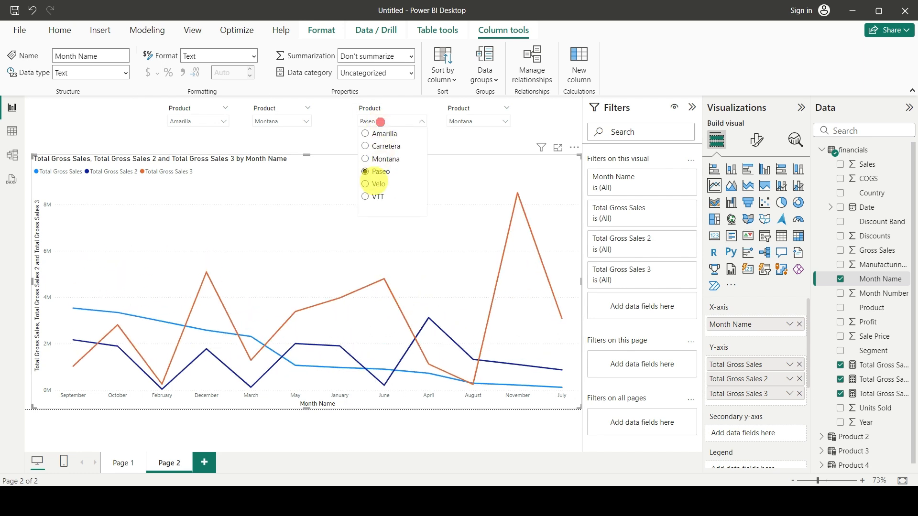
pyautogui.click(371, 195)
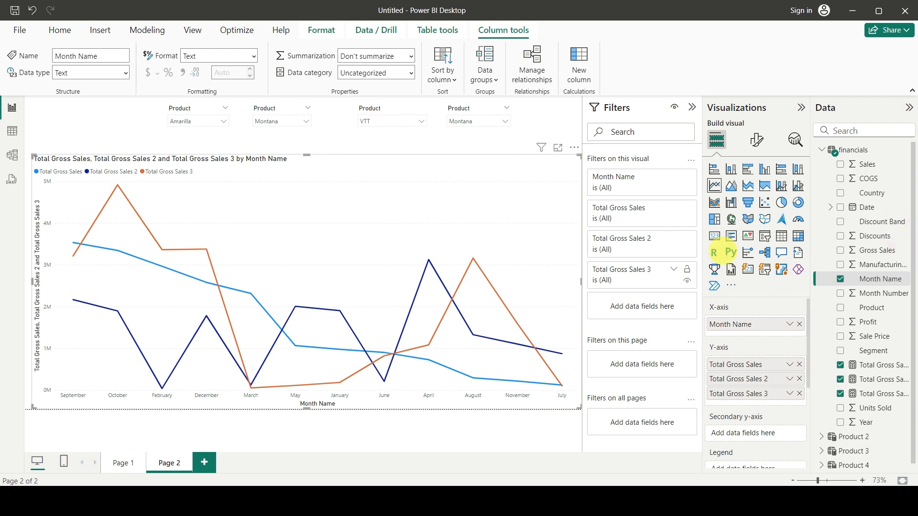
# Create another measure in the financials table and name it Total Gross Sales 4.
pyautogui.click(905, 150)
pyautogui.click(850, 174)
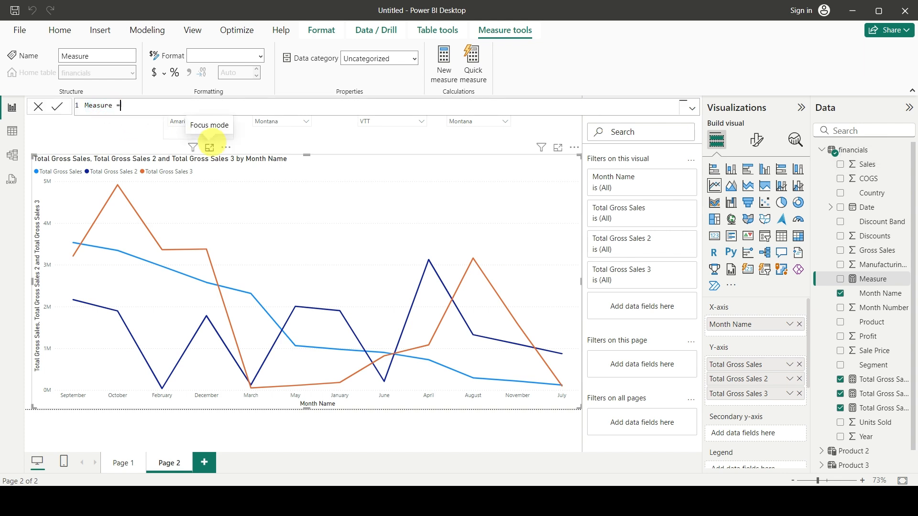
pyautogui.hotkey('ctrl', 'shift', 'Left')
pyautogui.write('T')
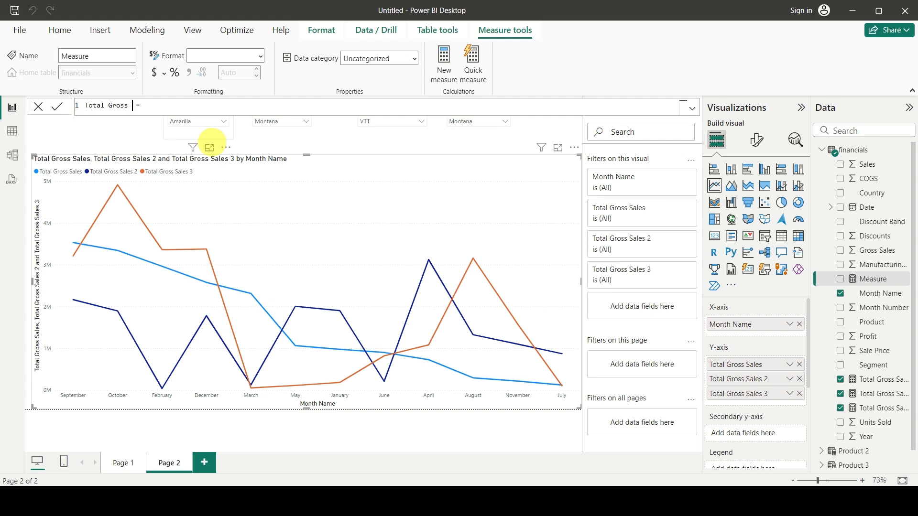
pyautogui.write('otal Gross Sales 4')
# Start the Total Gross Sales 4 formula with CALCULATE, using the [Total Gross Sales] measure as its expression.
pyautogui.press('End')
pyautogui.write('CALCULATE(')
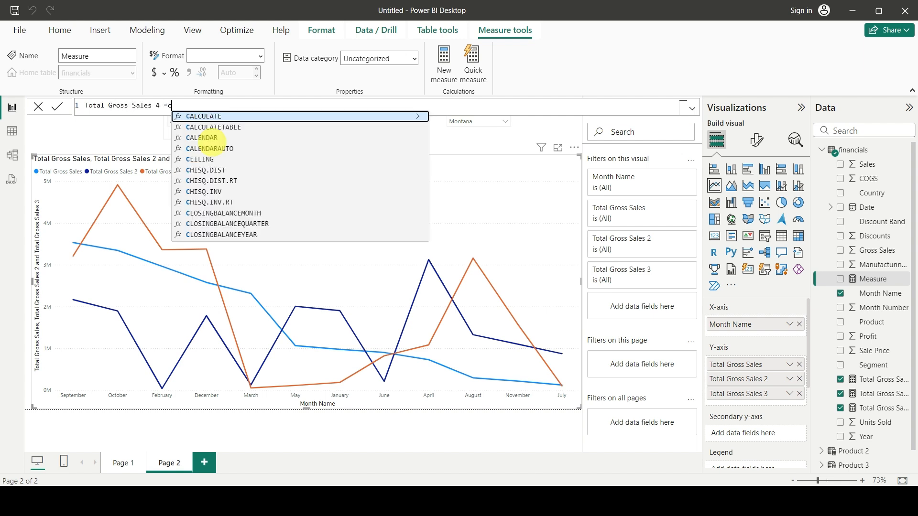
pyautogui.hotkey('shift', 'Return')
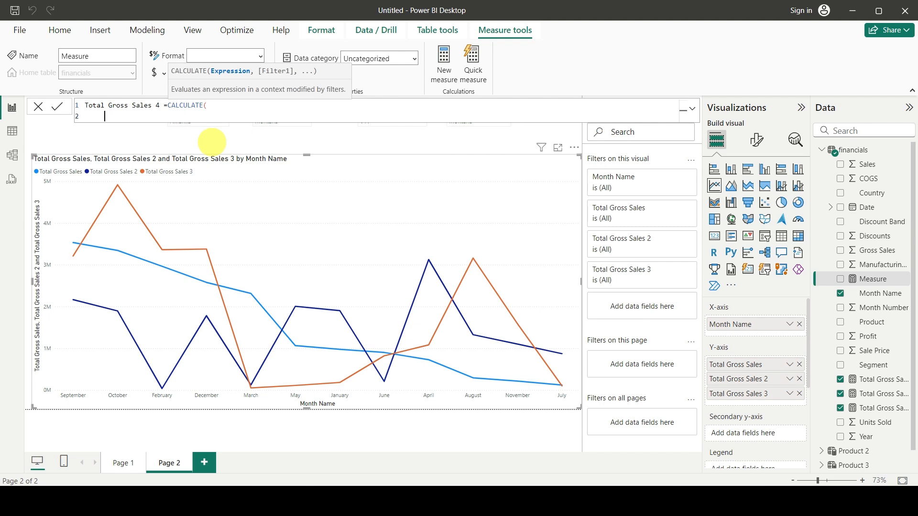
pyautogui.write('t')
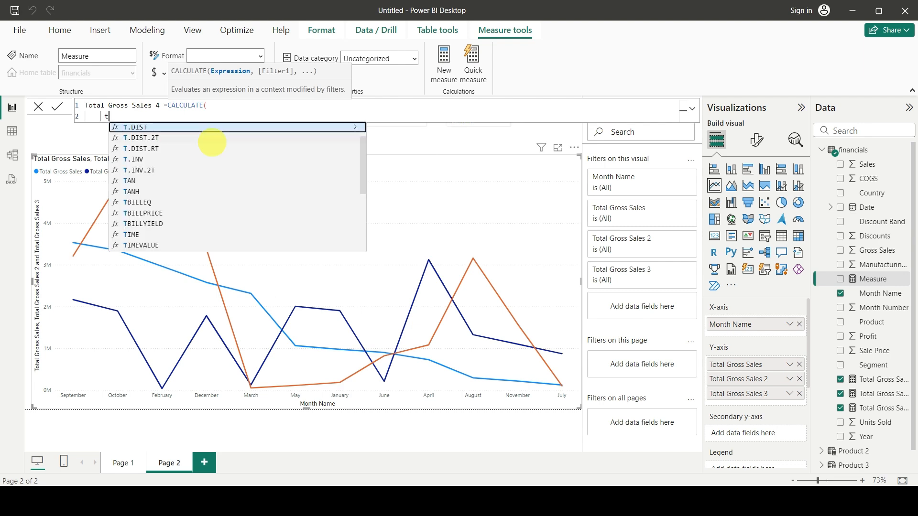
pyautogui.write('otal')
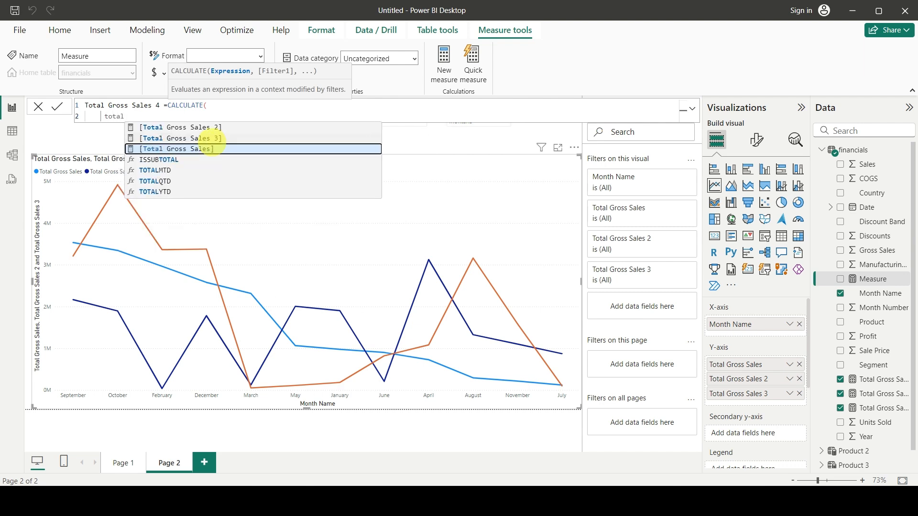
pyautogui.press('Tab')
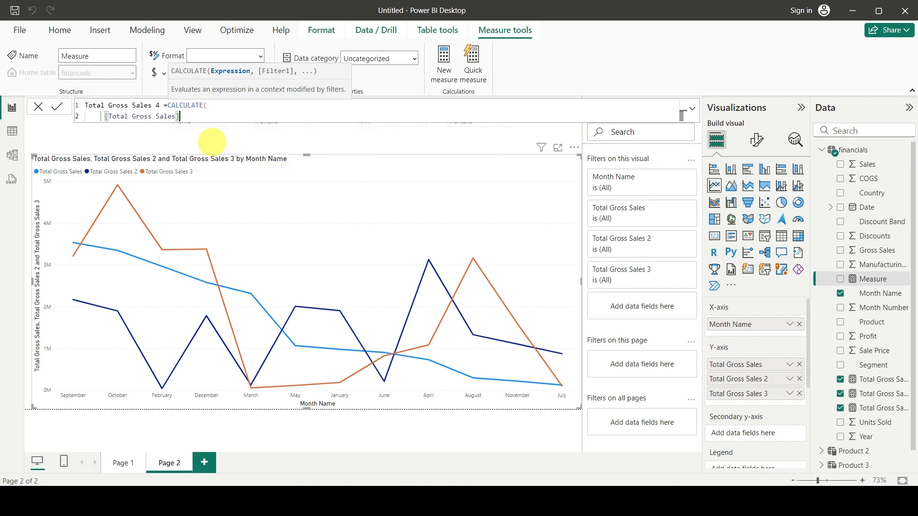
pyautogui.write(',')
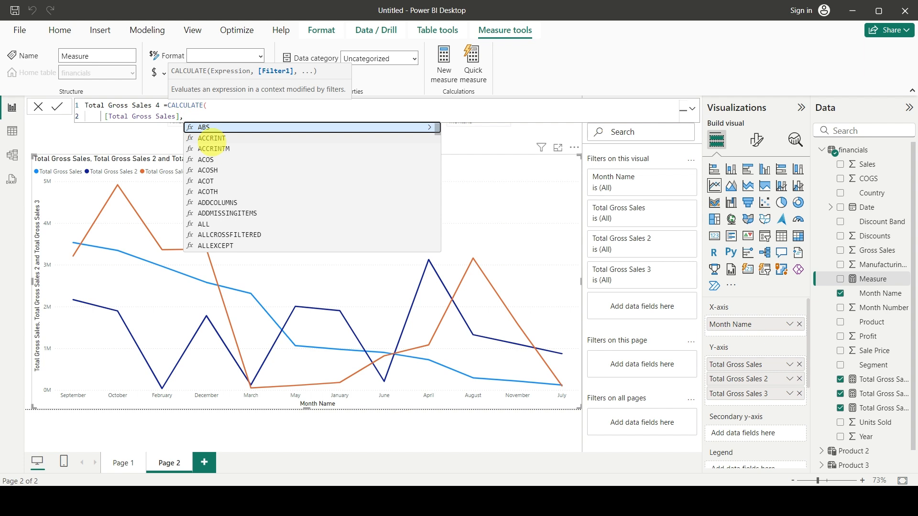
# Add a TREATAS filter to the Total Gross Sales 4 formula and open a VALUES function inside it.
pyautogui.hotkey('shift', 'Return')
pyautogui.write('trea')
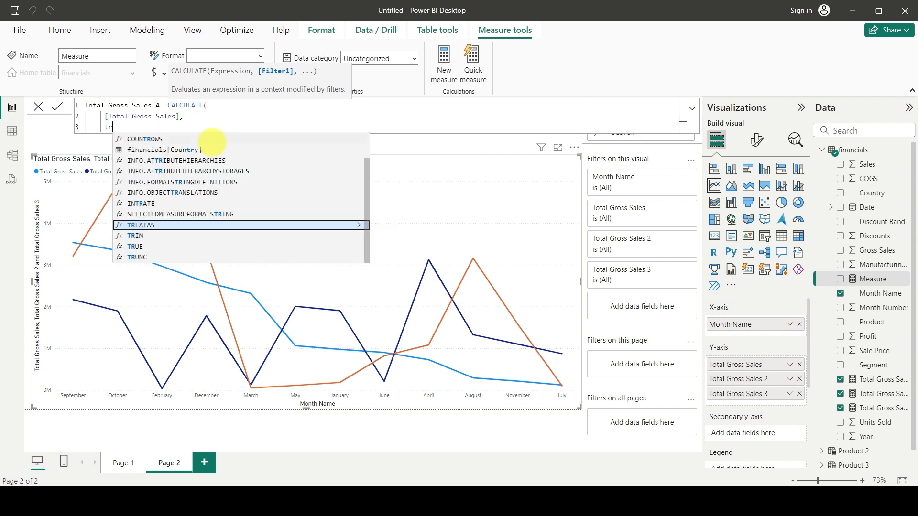
pyautogui.press('Tab')
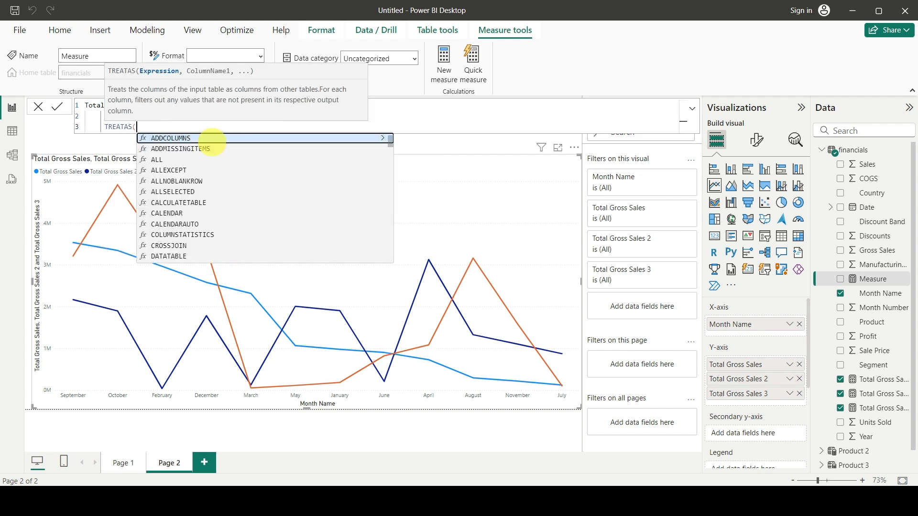
pyautogui.hotkey('shift', 'Return')
pyautogui.write('vaue')
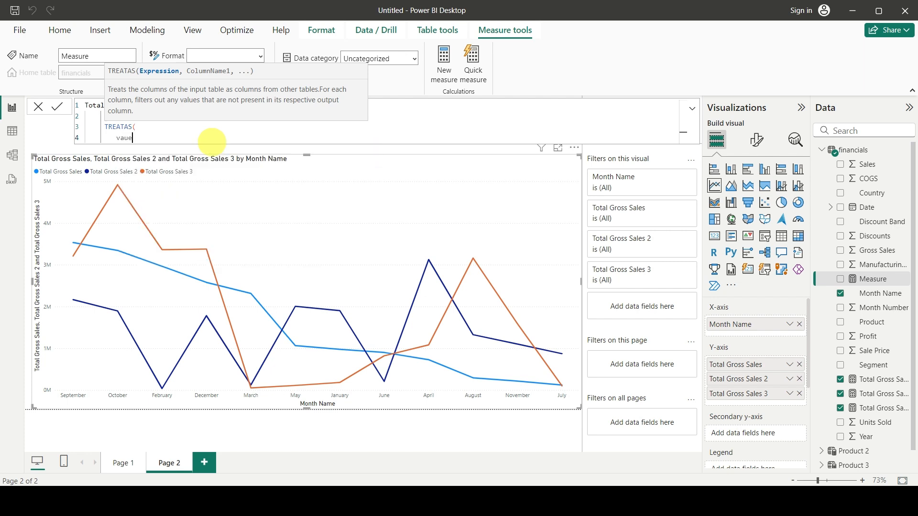
pyautogui.press('BackSpace')
pyautogui.press('BackSpace')
pyautogui.write('l')
pyautogui.press('Tab')
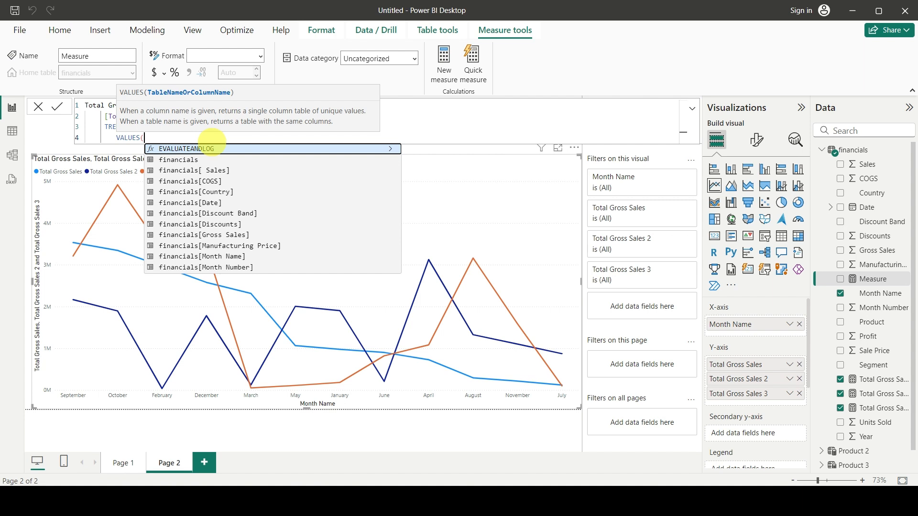
# Use 'Product 4'[Product] as the VALUES column in the Total Gross Sales 4 formula and close VALUES.
pyautogui.write('pro')
pyautogui.press('Down')
pyautogui.press('Down')
pyautogui.press('Down')
pyautogui.press('Down')
pyautogui.press('Down')
pyautogui.press('Down')
pyautogui.press('Down')
pyautogui.press('Up')
pyautogui.press('Up')
pyautogui.press('Tab')
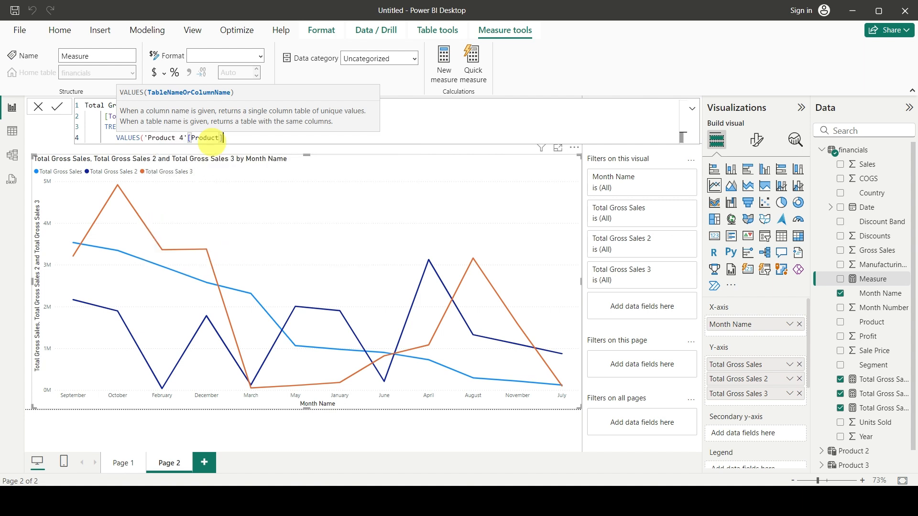
pyautogui.write('),')
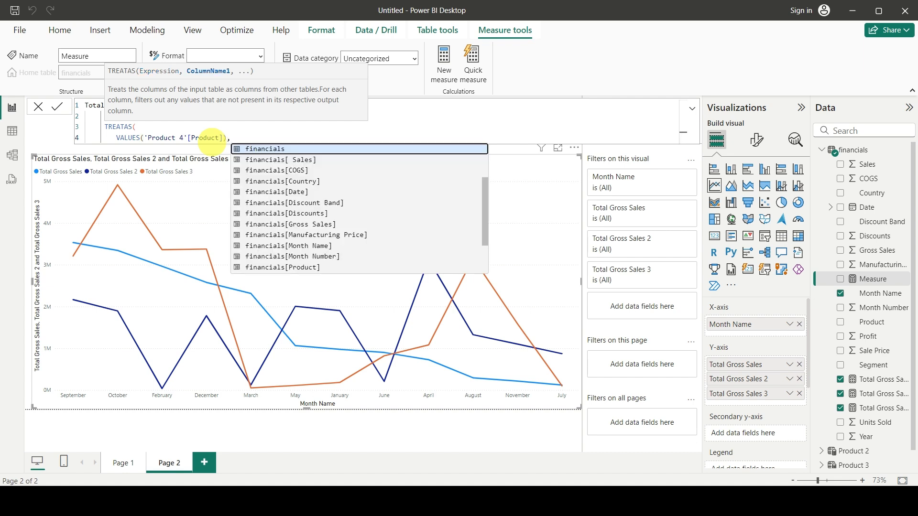
# Enter financials[Product] as the TREATAS target column on a new line of the Total Gross Sales 4 formula.
pyautogui.hotkey('shift', 'Return')
pyautogui.write('fin')
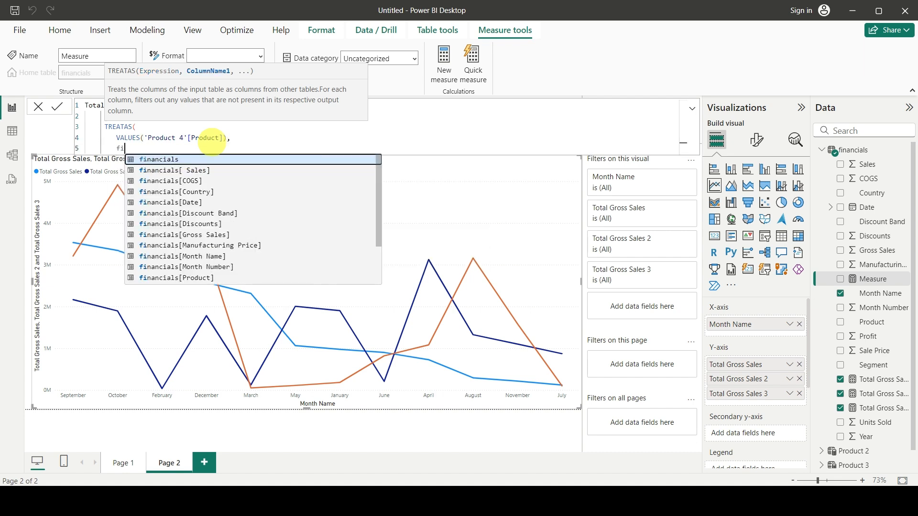
pyautogui.press('Down')
pyautogui.press('Down')
pyautogui.press('Down')
pyautogui.press('Down')
pyautogui.press('Down')
pyautogui.press('Down')
pyautogui.press('Down')
pyautogui.press('Down')
pyautogui.press('Down')
pyautogui.press('Down')
pyautogui.press('Down')
pyautogui.press('Tab')
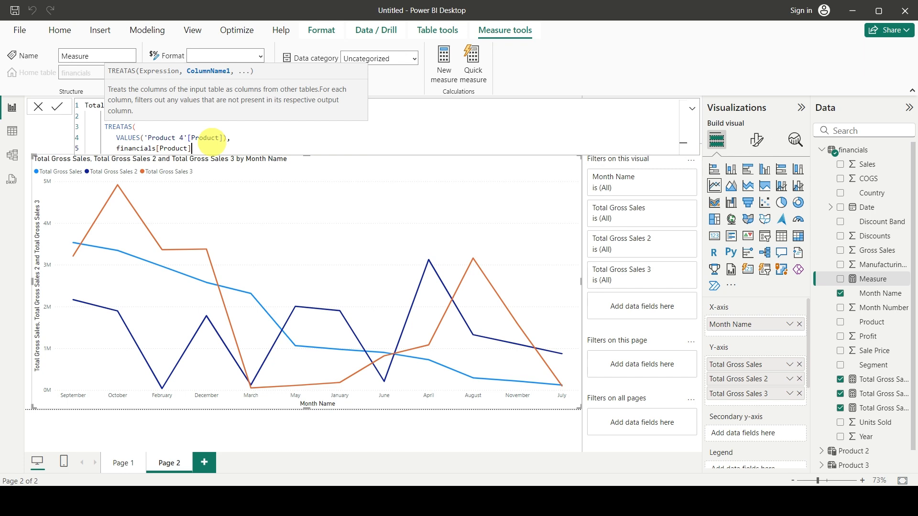
# Close and commit the Total Gross Sales 4 formula, and add the measure to the line chart's Y-axis.
pyautogui.write('))')
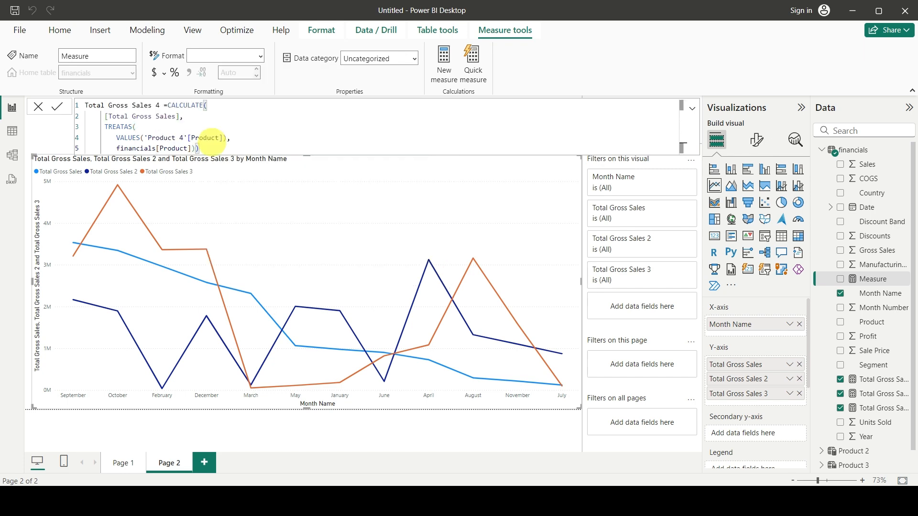
pyautogui.press('Return')
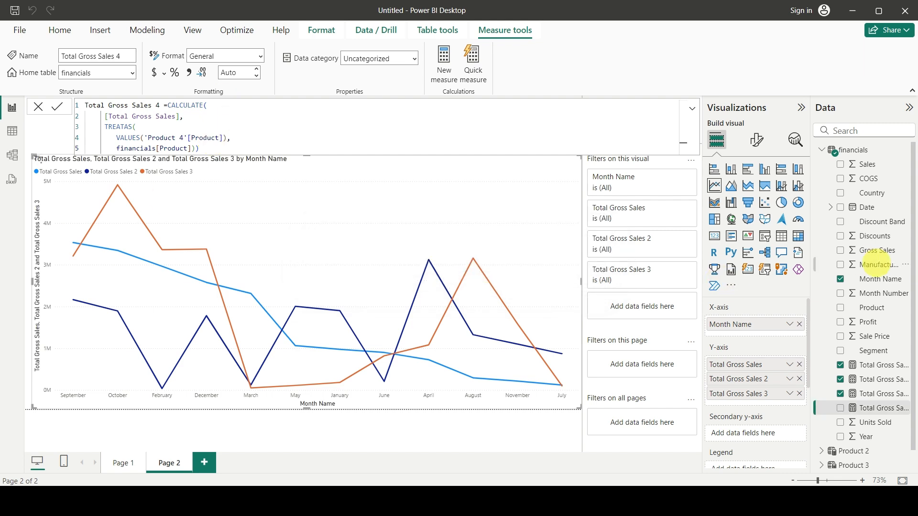
pyautogui.moveTo(867, 407); pyautogui.dragTo(765, 404)
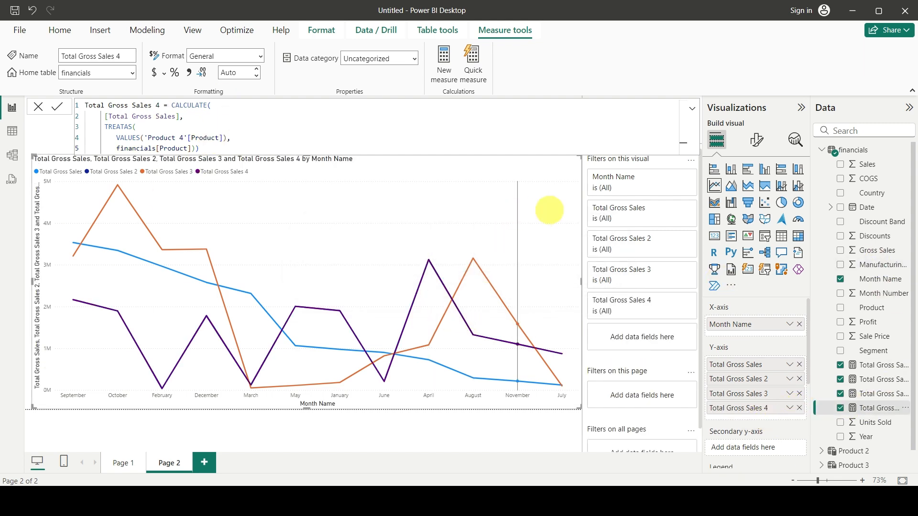
pyautogui.click(872, 151)
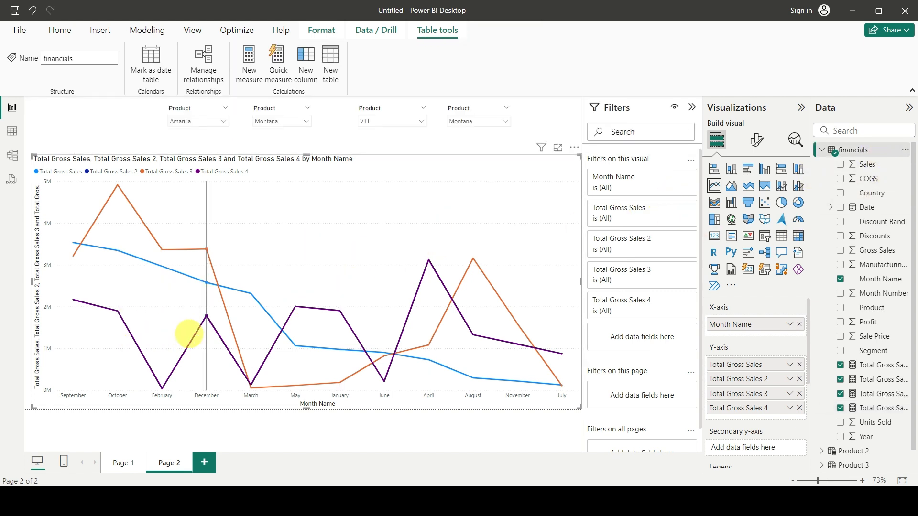
# Test the fourth product slicer by selecting Carretera, Paseo and VTT in turn.
pyautogui.click(486, 137)
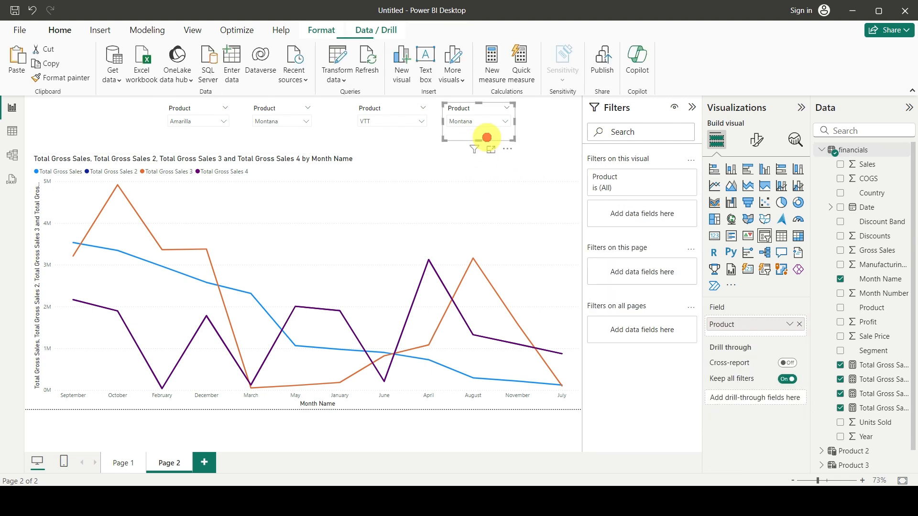
pyautogui.click(365, 133)
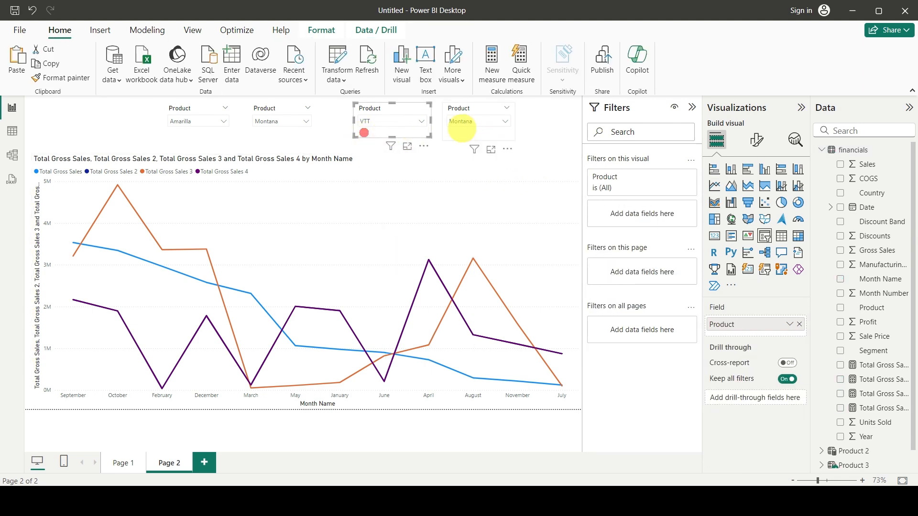
pyautogui.click(467, 123)
pyautogui.click(458, 146)
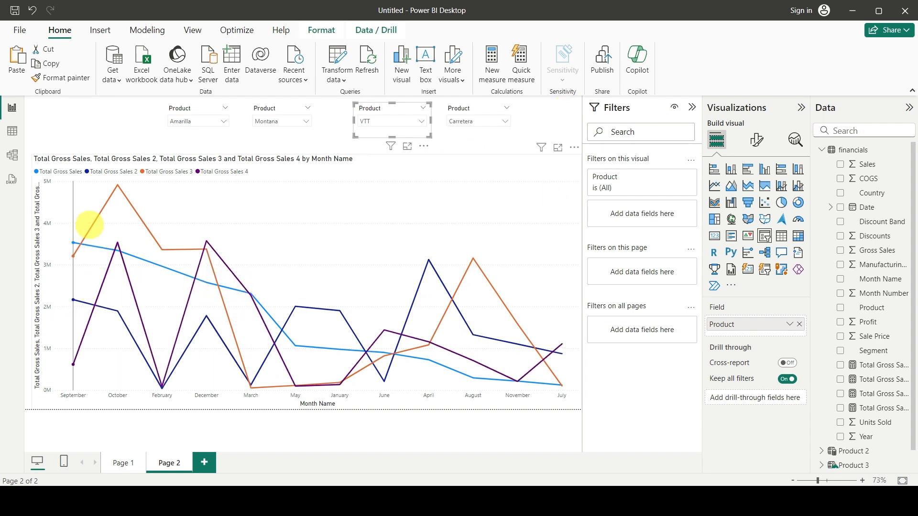
pyautogui.click(472, 121)
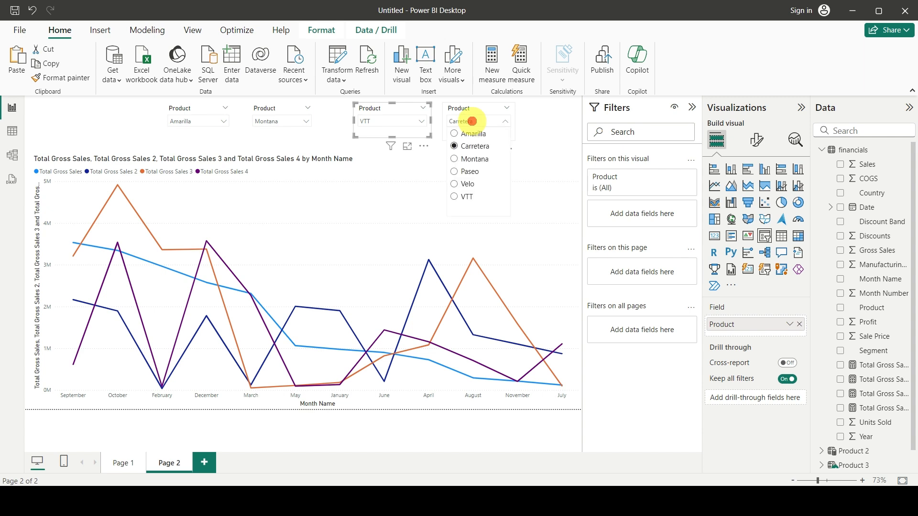
pyautogui.click(454, 171)
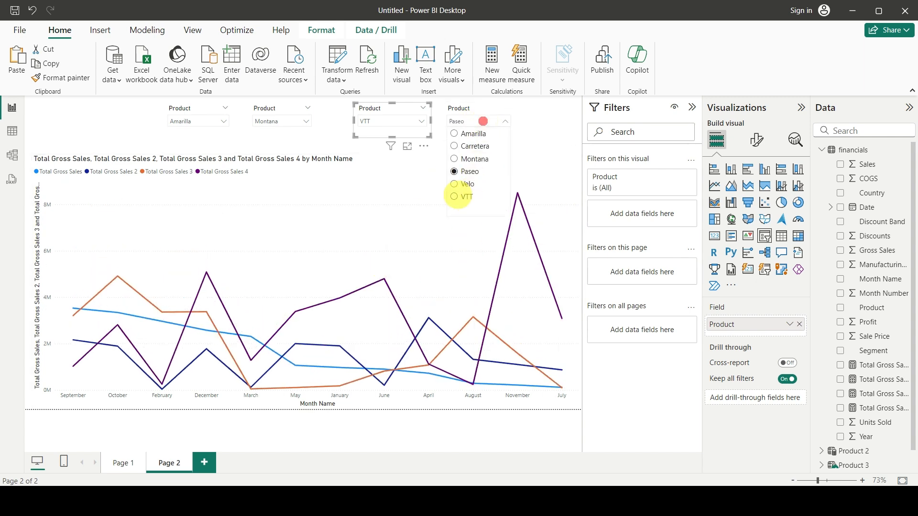
pyautogui.click(454, 196)
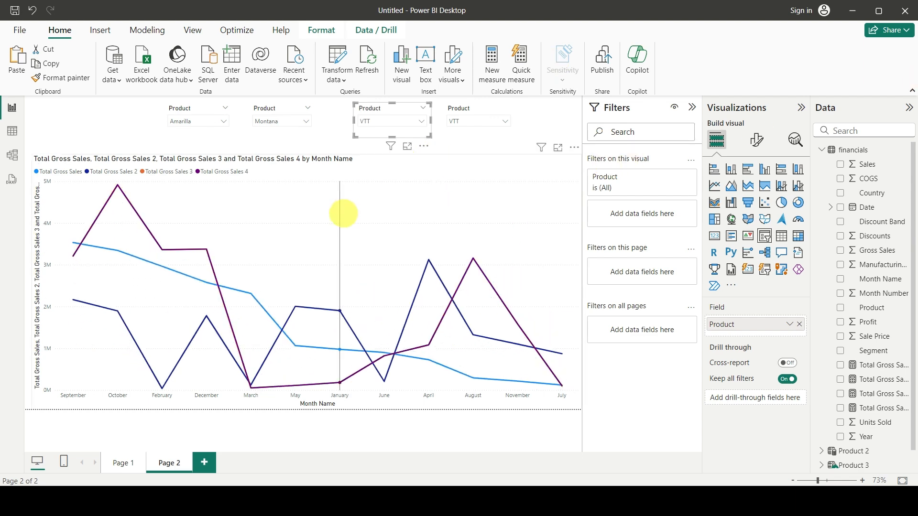
# Lower the line chart's upper edge to make room below the slicers, and add a card showing Product from the financials table.
pyautogui.click(345, 209)
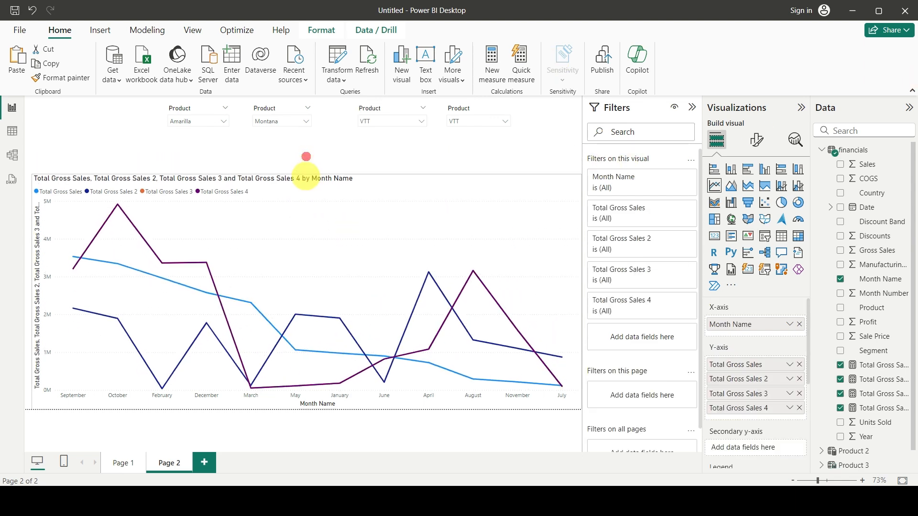
pyautogui.click(263, 146)
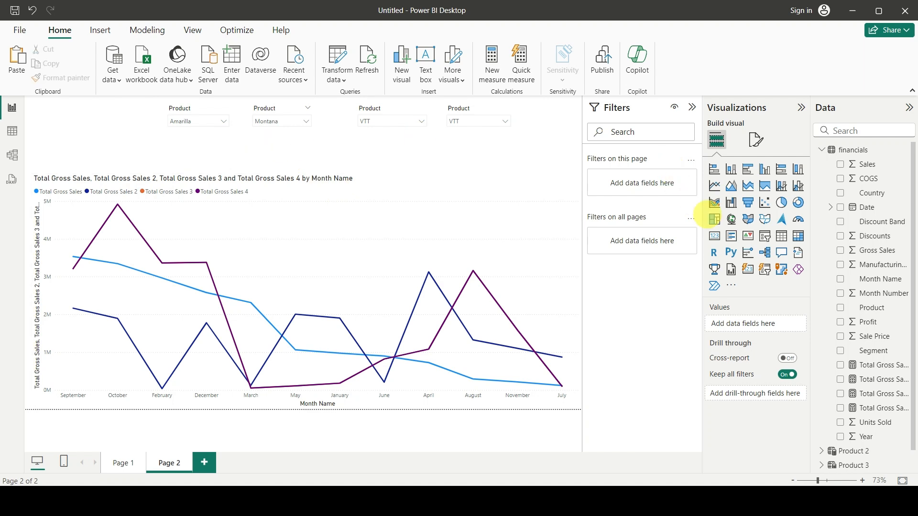
pyautogui.click(715, 235)
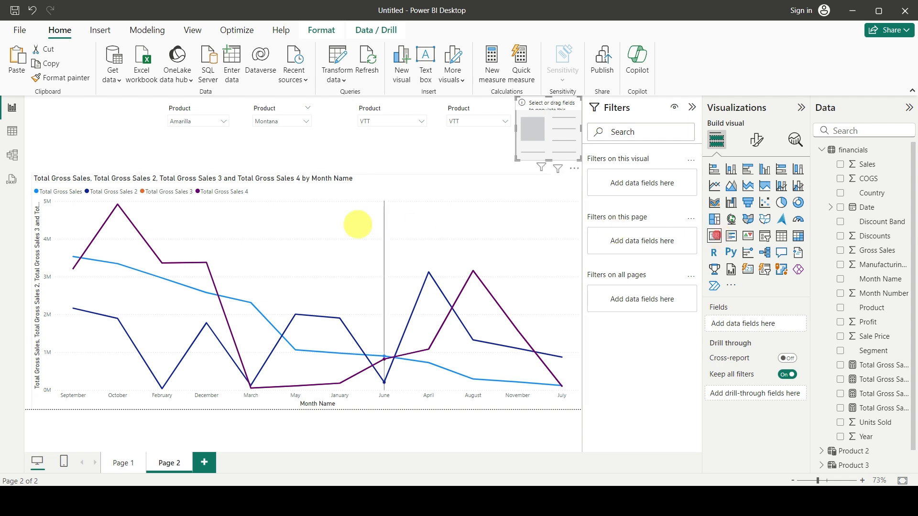
pyautogui.moveTo(566, 138); pyautogui.dragTo(313, 167)
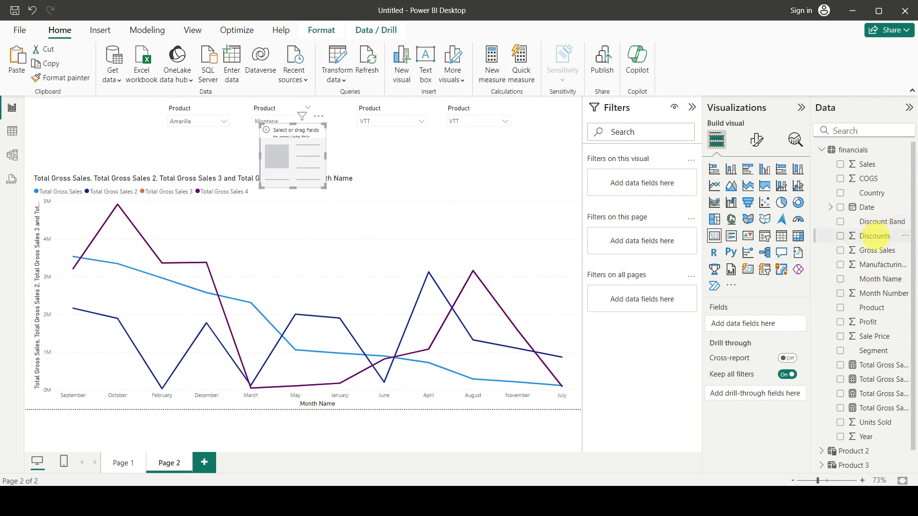
pyautogui.moveTo(872, 309); pyautogui.dragTo(732, 323)
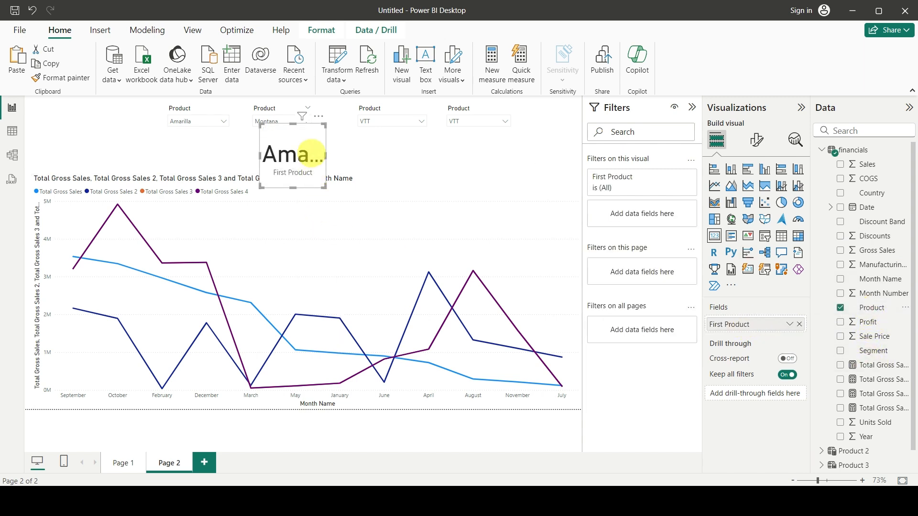
# Set the callout value font size of the new product card to 20.
pyautogui.click(756, 141)
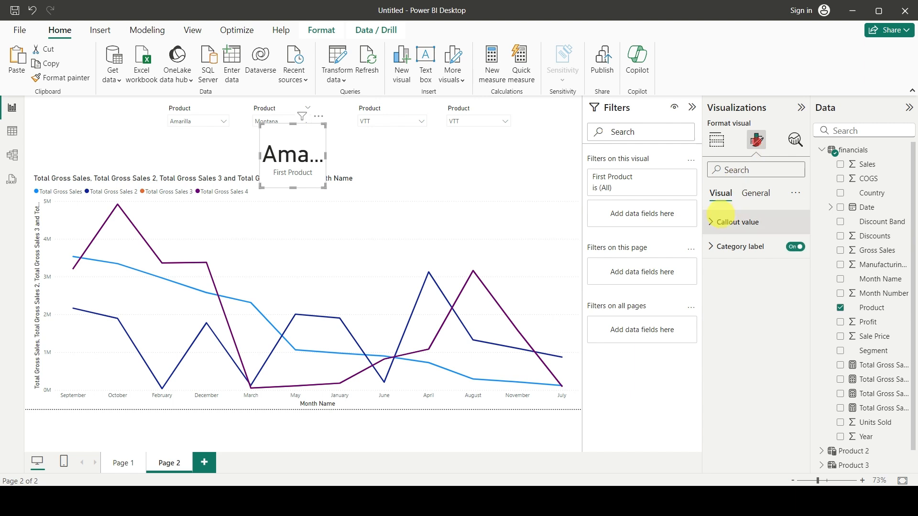
pyautogui.click(713, 222)
pyautogui.click(775, 262)
pyautogui.write('20')
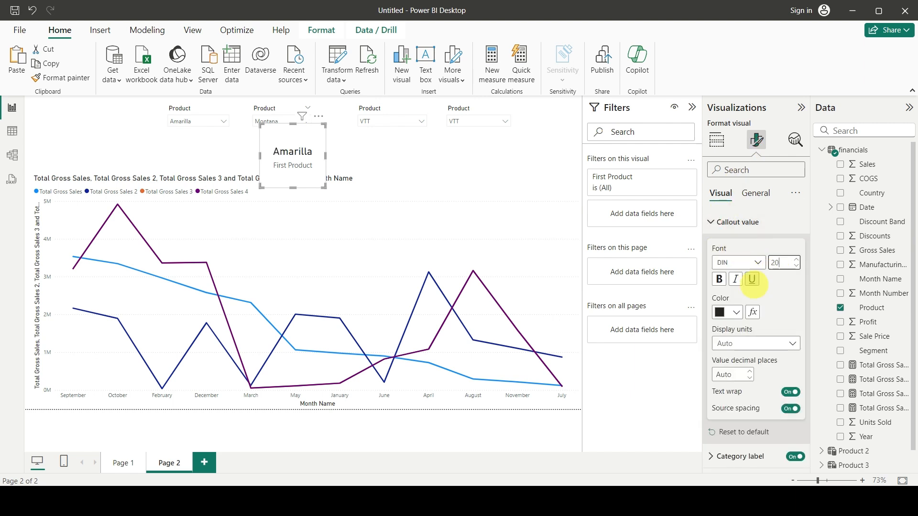
# Turn off the card's category label, and shrink and place the card directly beneath the first product slicer.
pyautogui.click(755, 193)
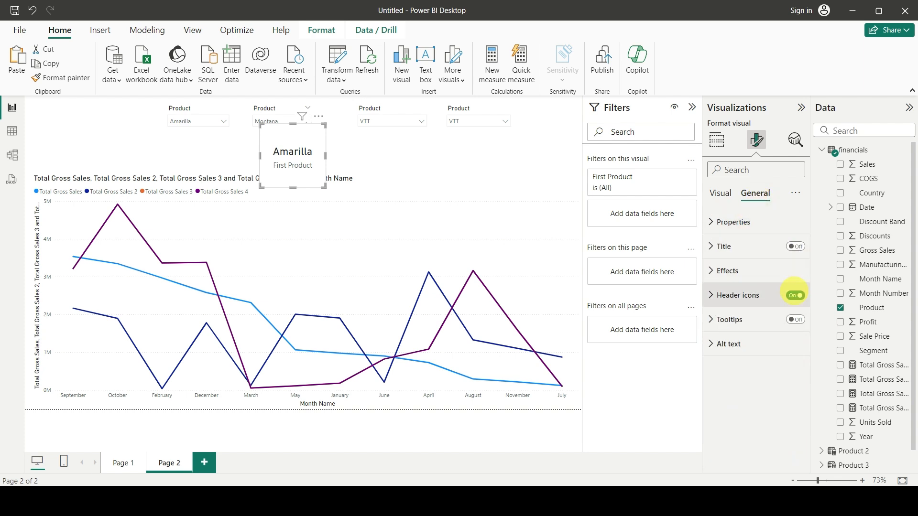
pyautogui.click(720, 193)
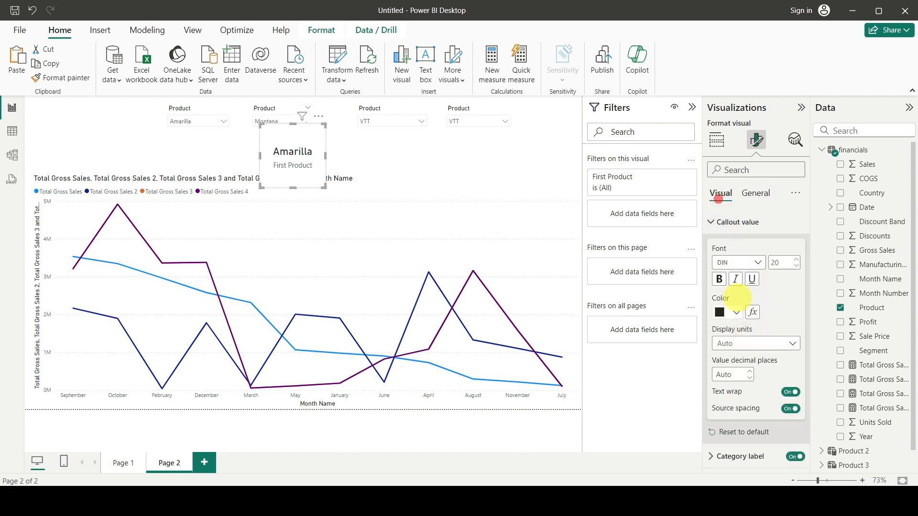
pyautogui.click(706, 226)
pyautogui.click(795, 247)
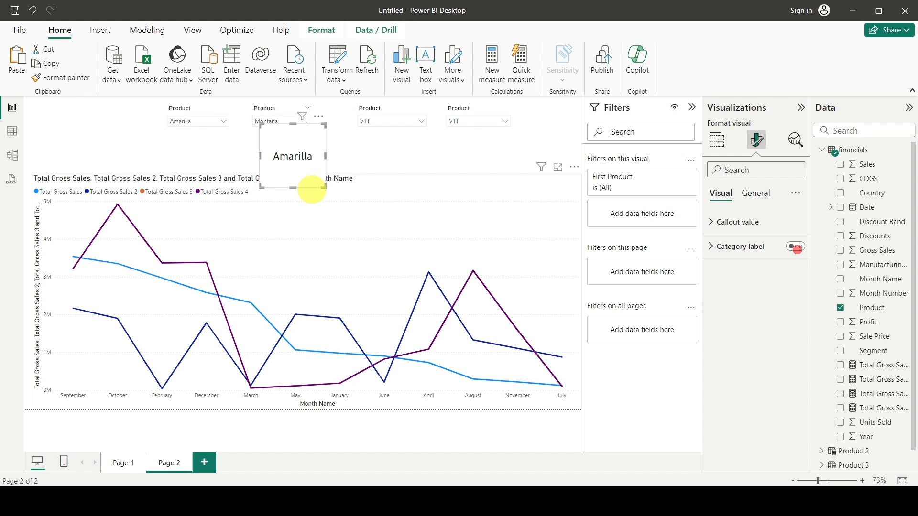
pyautogui.moveTo(294, 124); pyautogui.dragTo(192, 143)
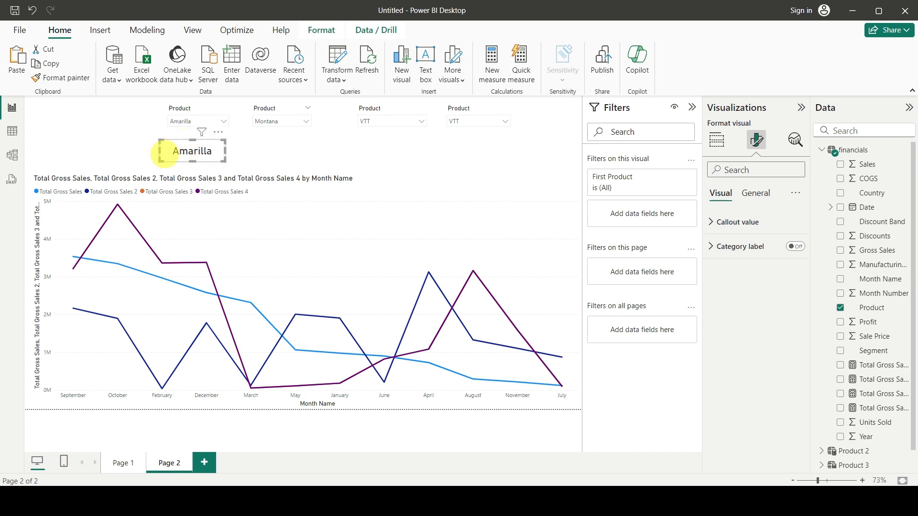
# Duplicate the card beneath the second slicer and replace its field with Product from the Product 2 table.
pyautogui.hotkey('ctrl', 'c')
pyautogui.hotkey('ctrl', 'v')
pyautogui.moveTo(207, 158); pyautogui.dragTo(285, 154)
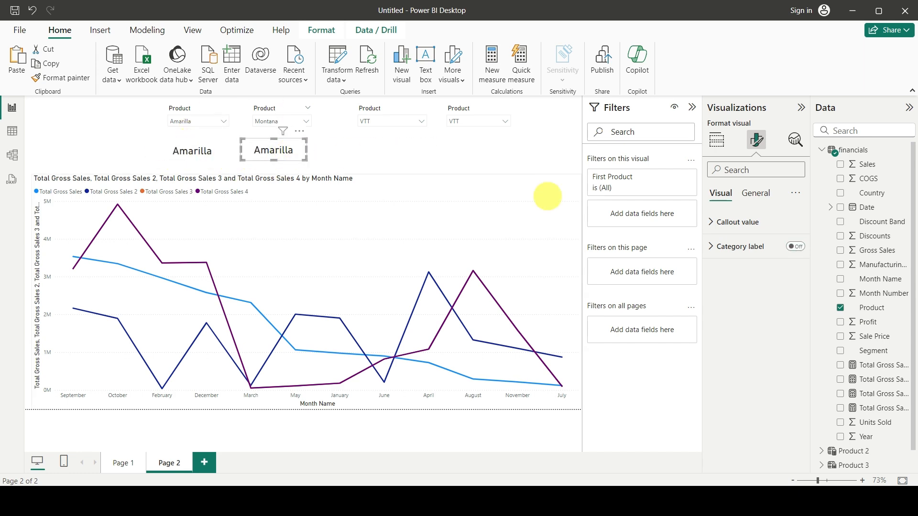
pyautogui.click(823, 150)
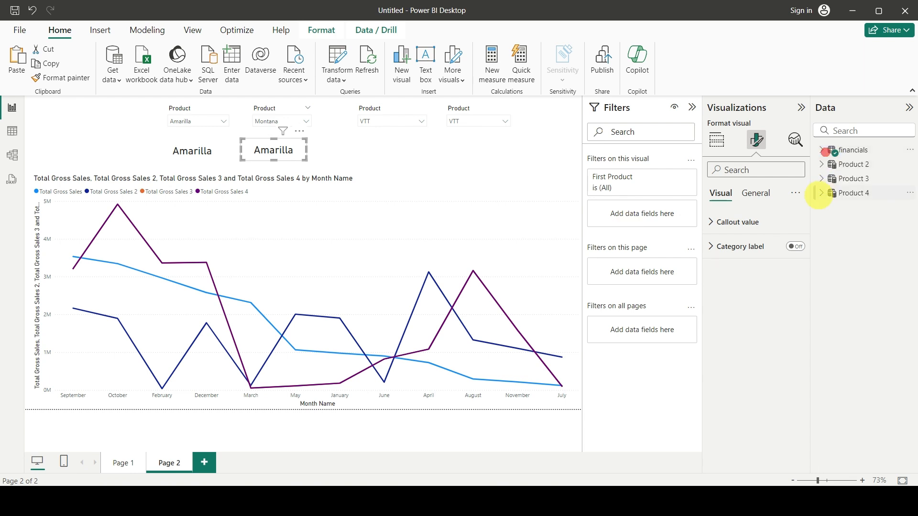
pyautogui.click(716, 140)
pyautogui.click(799, 323)
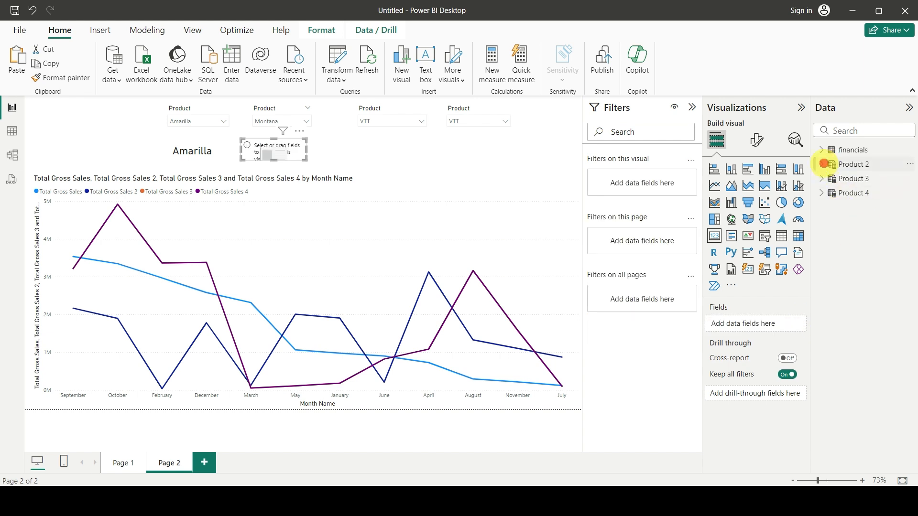
pyautogui.moveTo(872, 178); pyautogui.dragTo(762, 323)
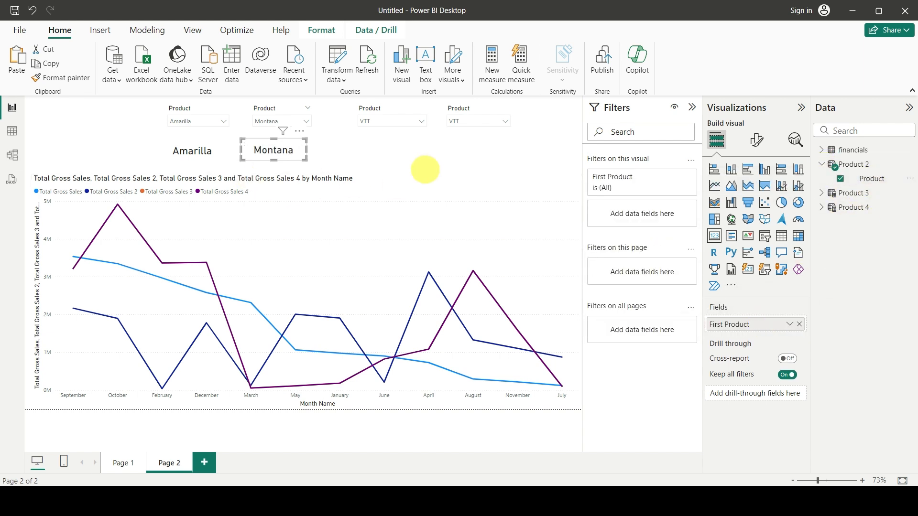
# Copy the Product 2 card beneath the third slicer and replace its field with Product from the Product 3 table.
pyautogui.hotkey('ctrl', 'c')
pyautogui.hotkey('ctrl', 'v')
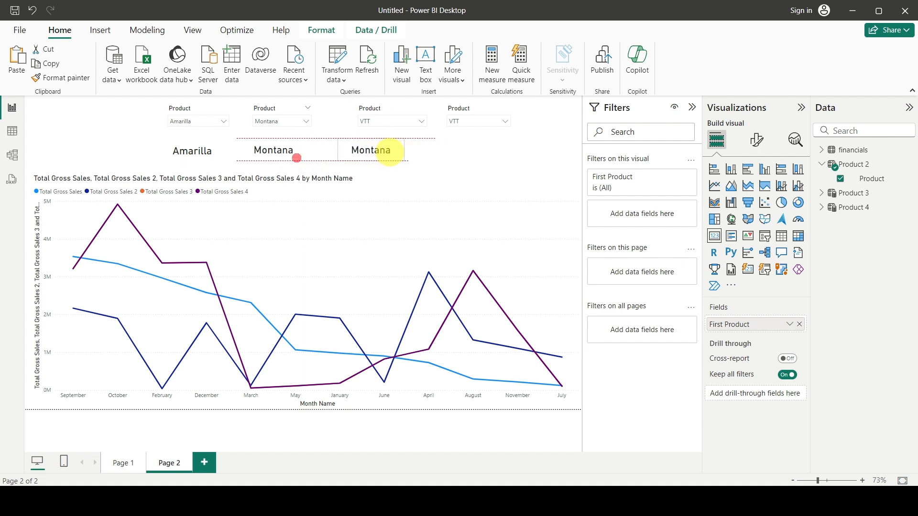
pyautogui.click(799, 324)
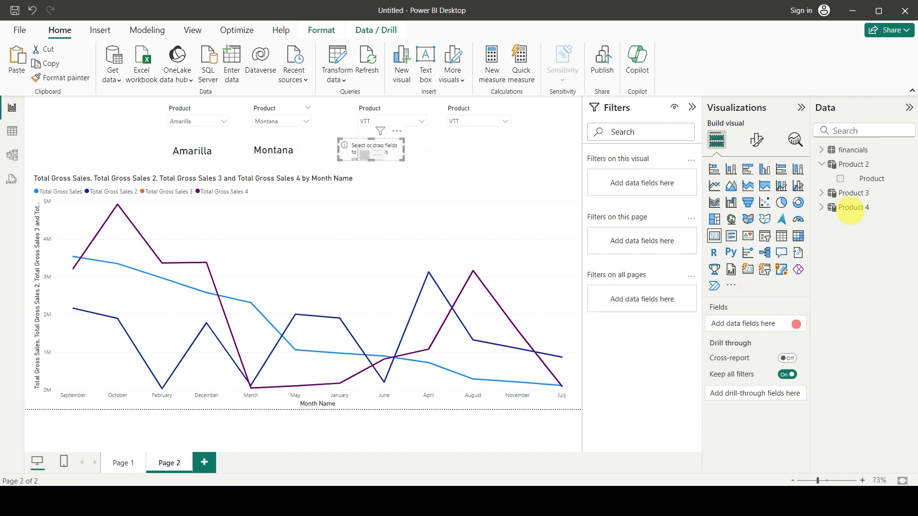
pyautogui.click(821, 193)
pyautogui.moveTo(860, 208); pyautogui.dragTo(753, 320)
# Copy the Product 3 card beneath the fourth slicer, replace its field with Product from the Product 4 table, and align it there.
pyautogui.hotkey('ctrl', 'c')
pyautogui.hotkey('ctrl', 'v')
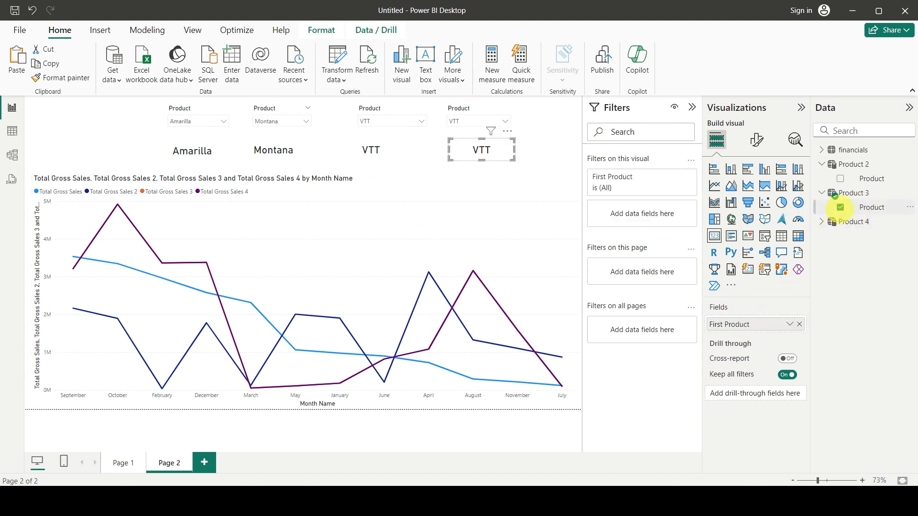
pyautogui.click(840, 207)
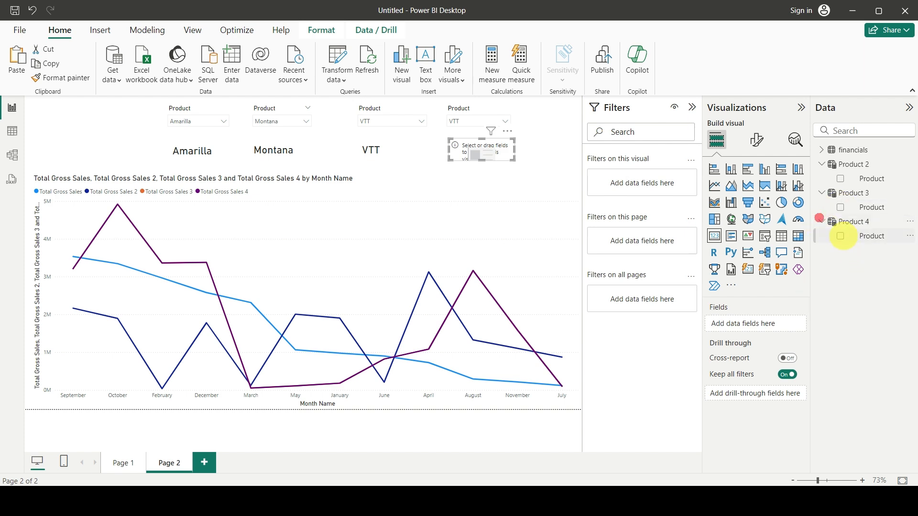
pyautogui.click(840, 236)
pyautogui.moveTo(498, 156); pyautogui.dragTo(487, 156)
# Select Paseo in the fourth product slicer.
pyautogui.click(464, 123)
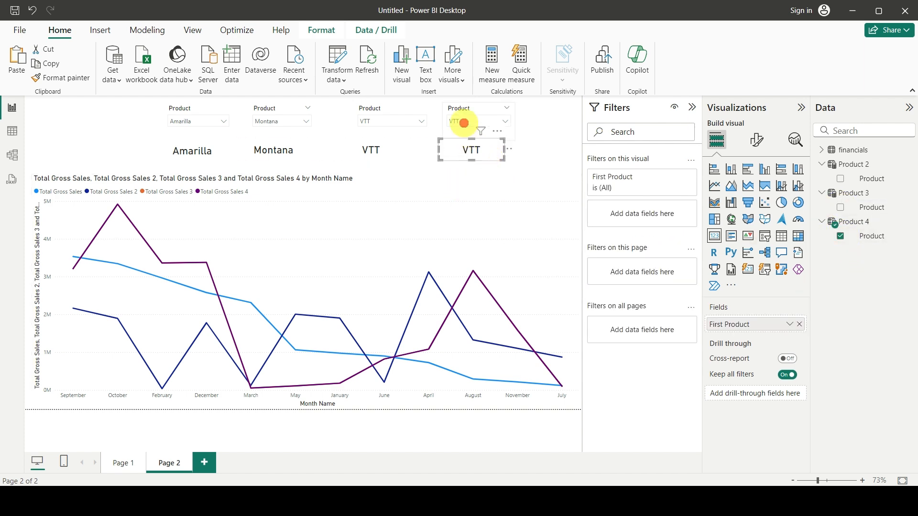
pyautogui.click(455, 168)
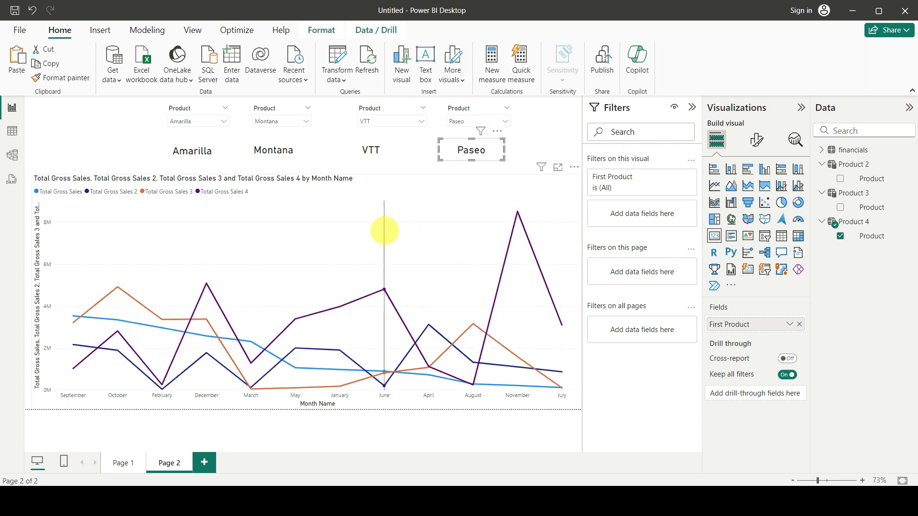
# Set the background colour of the card beneath the first slicer to the orange theme colour.
pyautogui.click(195, 150)
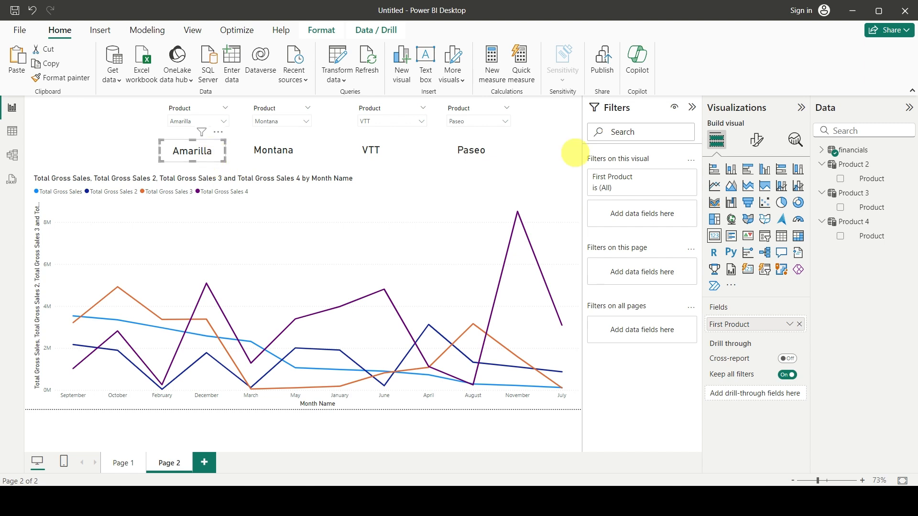
pyautogui.click(752, 140)
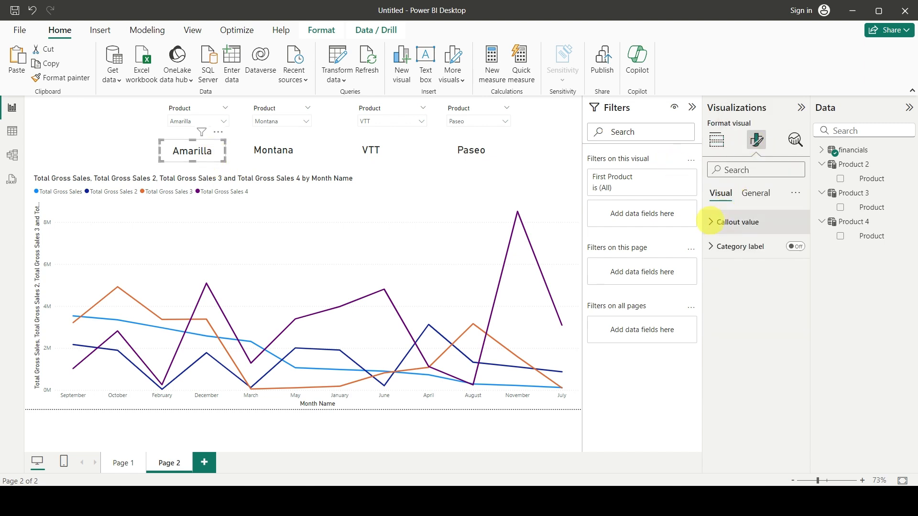
pyautogui.click(710, 222)
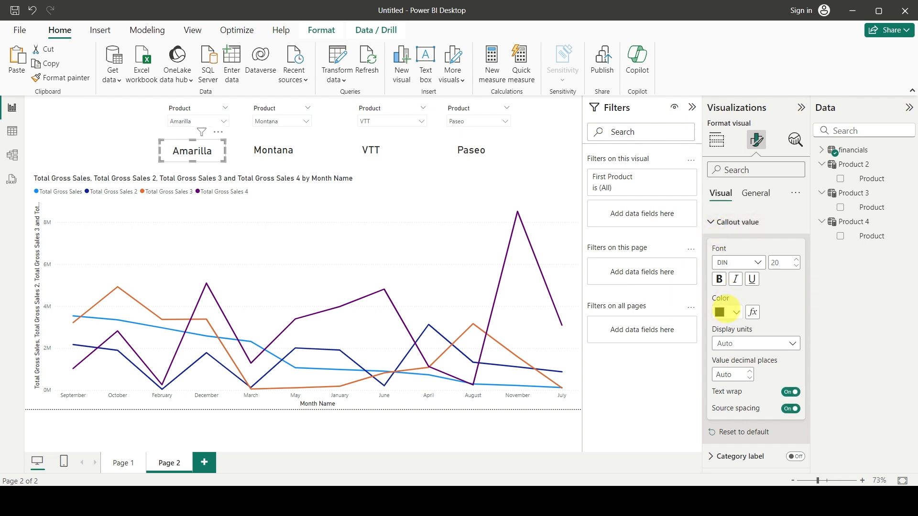
pyautogui.click(717, 222)
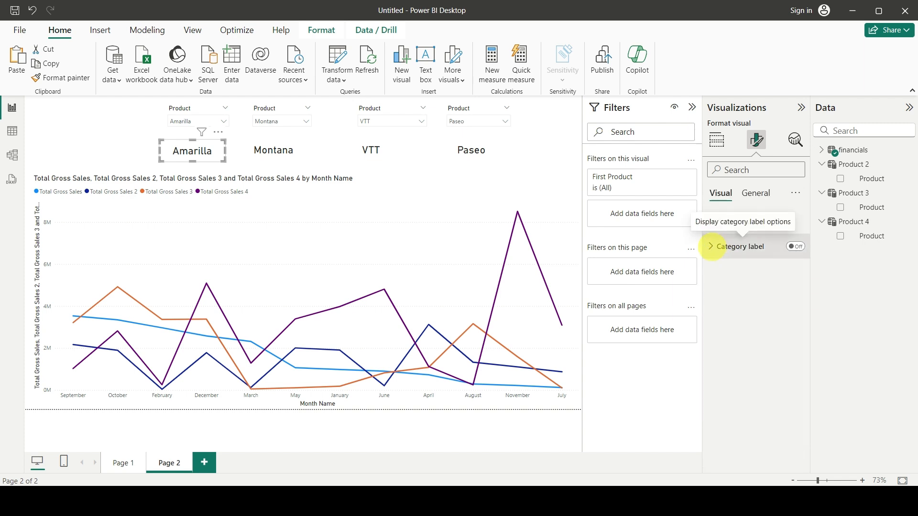
pyautogui.click(757, 194)
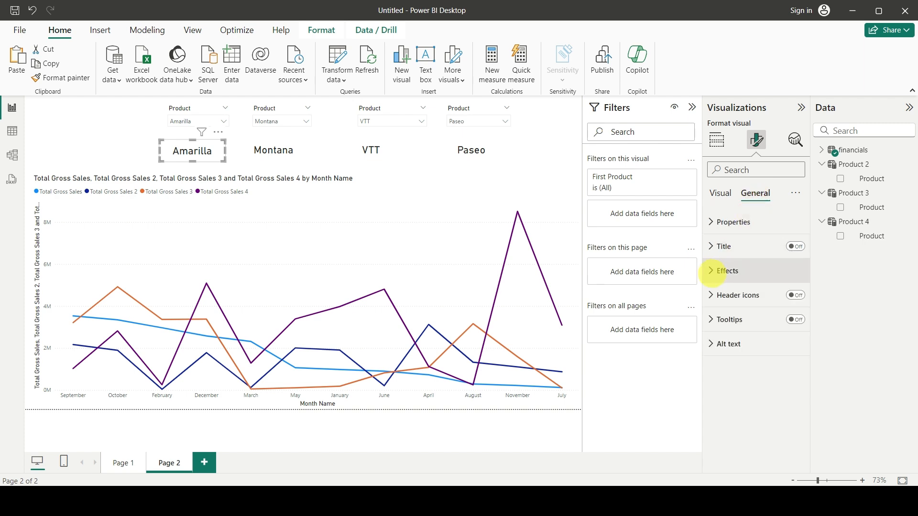
pyautogui.click(710, 270)
pyautogui.scroll(-2, 766, 267)
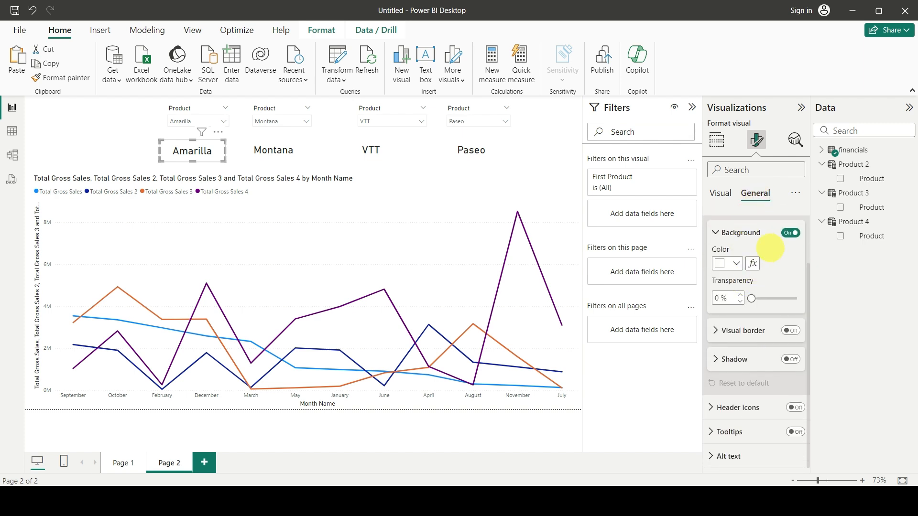
pyautogui.click(737, 264)
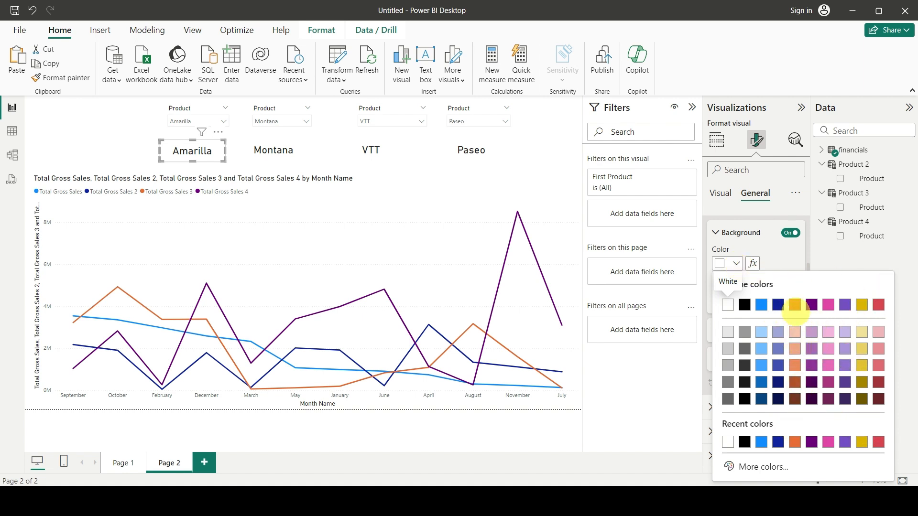
pyautogui.click(795, 305)
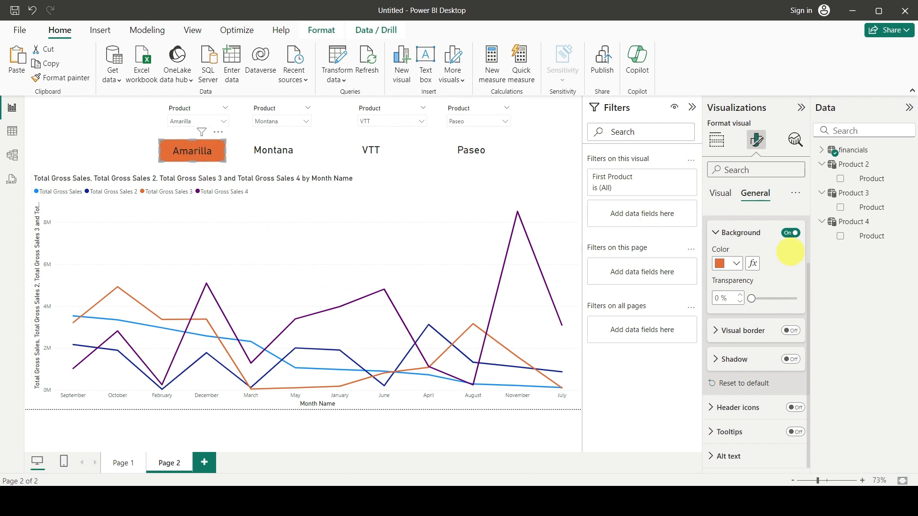
# Make the first card's callout value white and bold.
pyautogui.scroll(3, 737, 268)
pyautogui.click(720, 193)
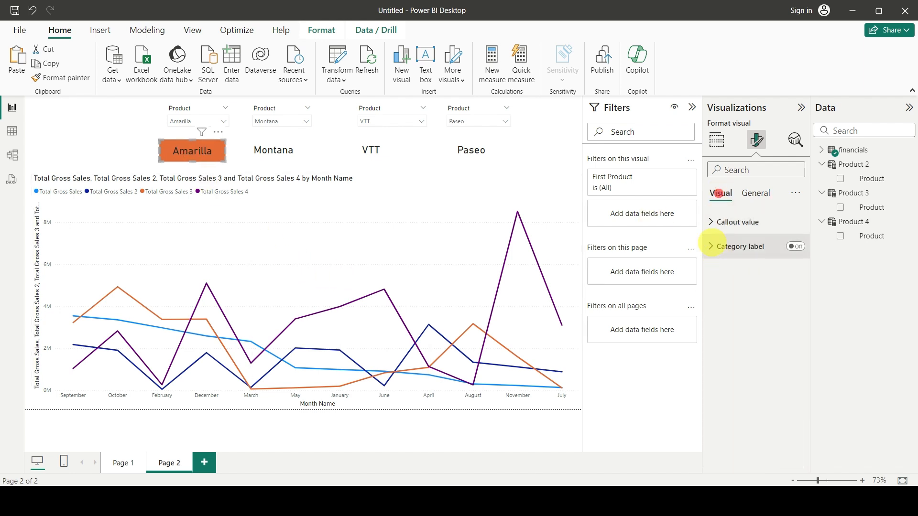
pyautogui.click(717, 223)
pyautogui.click(736, 312)
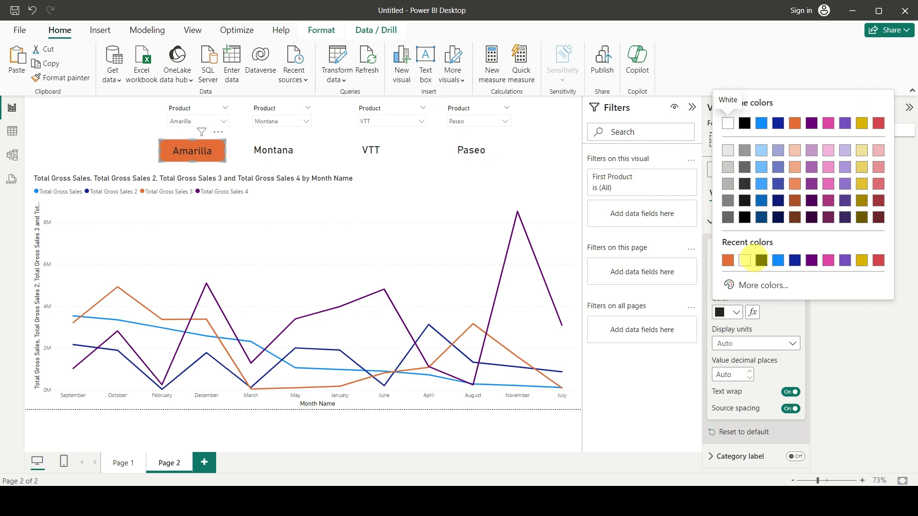
pyautogui.click(744, 260)
pyautogui.click(719, 279)
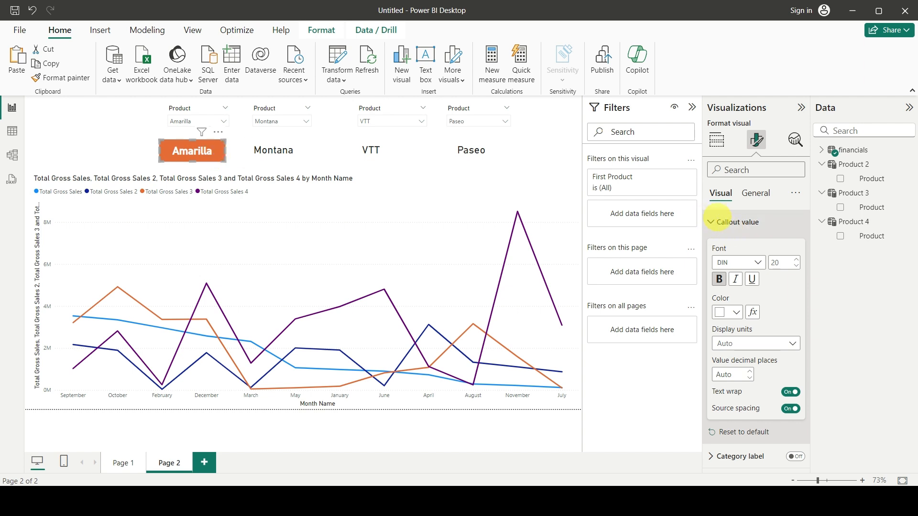
# Copy the hex code of the first card's background colour.
pyautogui.click(747, 193)
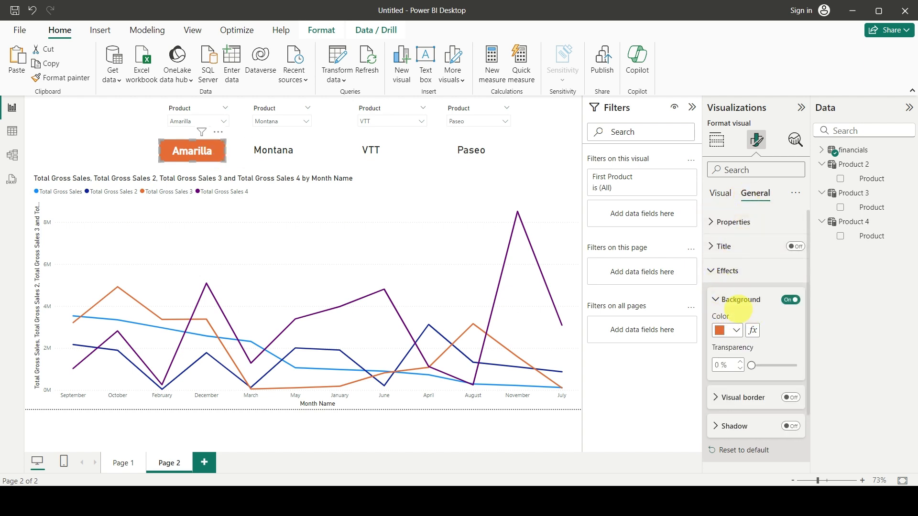
pyautogui.click(735, 331)
pyautogui.click(760, 302)
pyautogui.hotkey('ctrl', 'c')
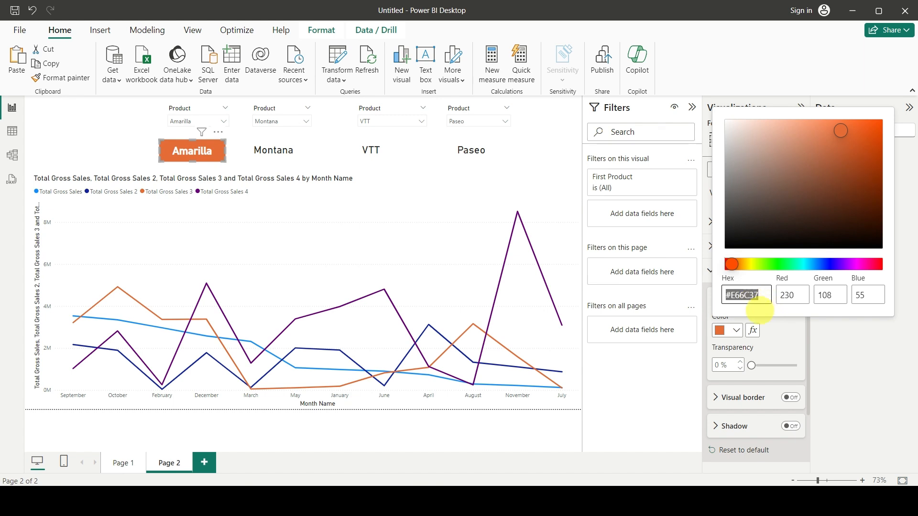
pyautogui.click(778, 343)
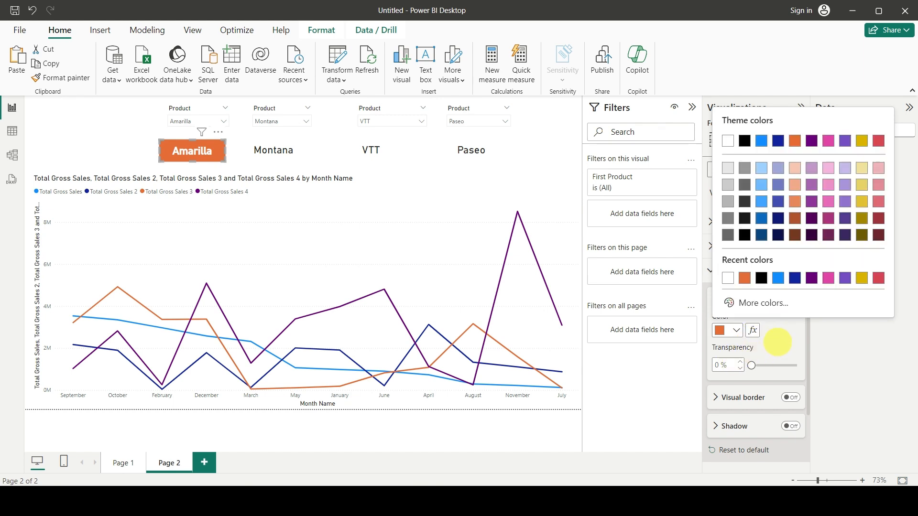
pyautogui.click(778, 343)
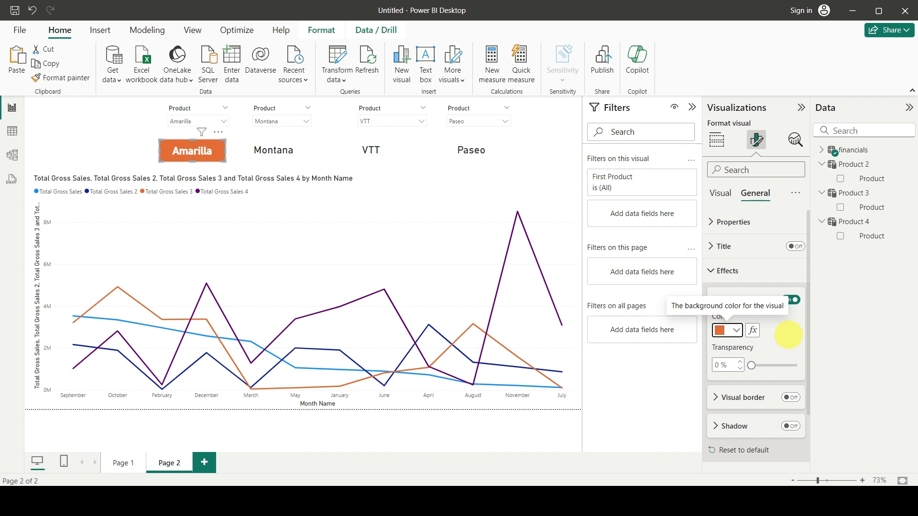
# Set the line colour of the Total Gross Sales series in the line chart to the copied hex code #E66C37.
pyautogui.click(425, 229)
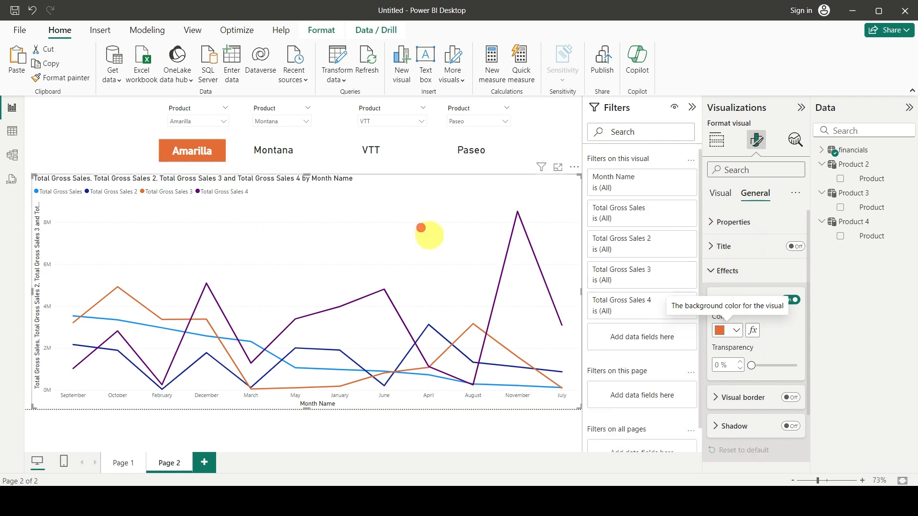
pyautogui.click(719, 193)
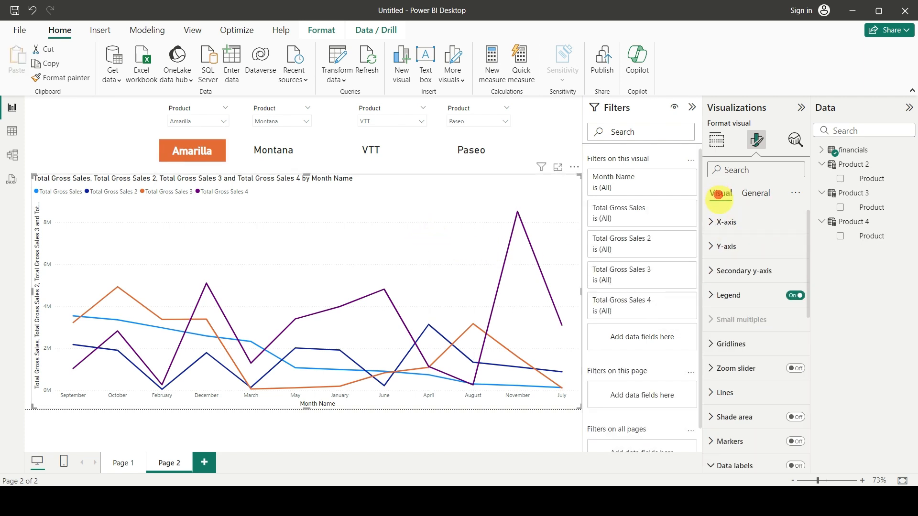
pyautogui.scroll(-3, 746, 297)
pyautogui.click(710, 271)
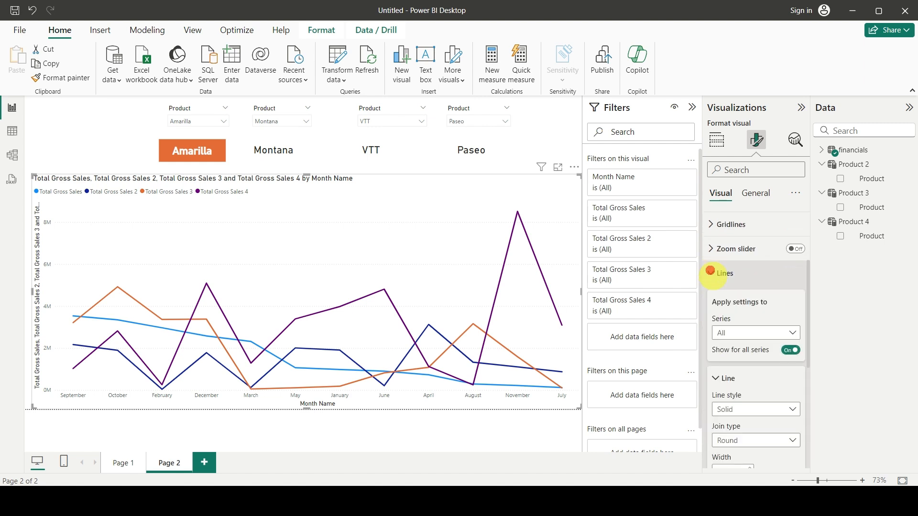
pyautogui.scroll(-3, 742, 311)
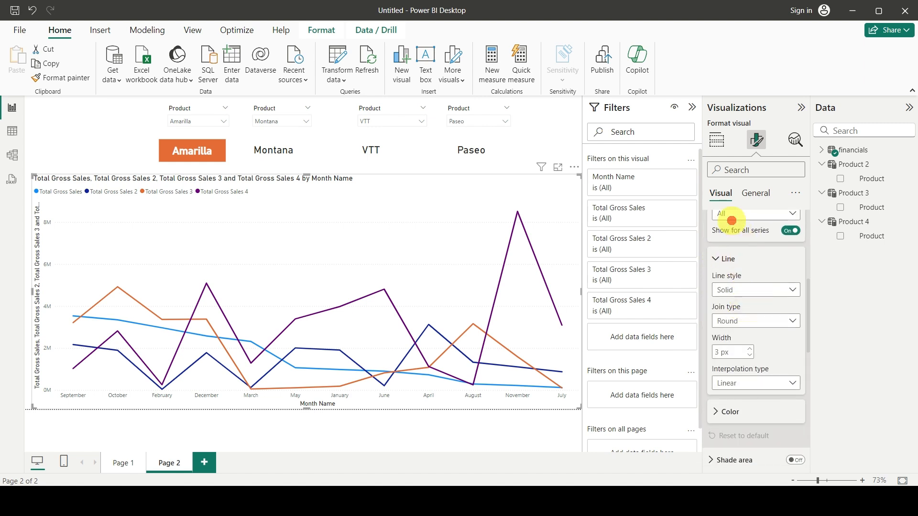
pyautogui.scroll(2, 744, 240)
pyautogui.click(737, 277)
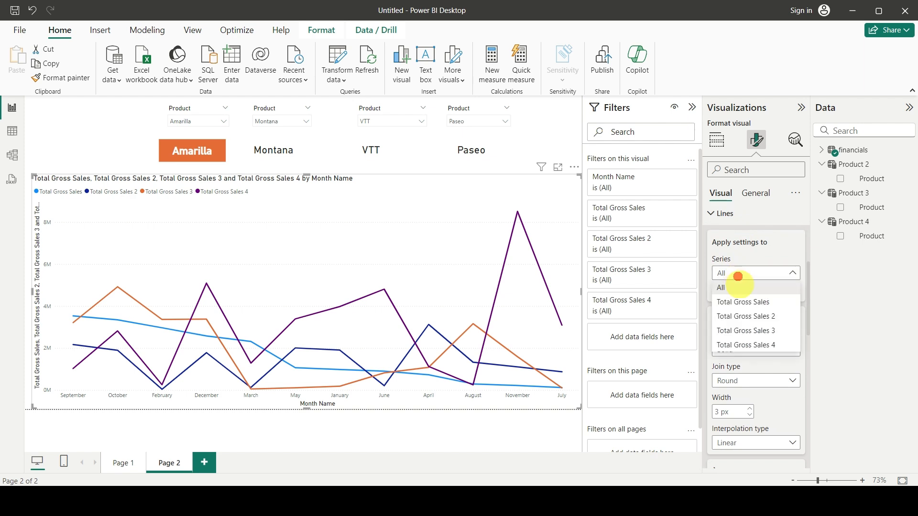
pyautogui.click(748, 302)
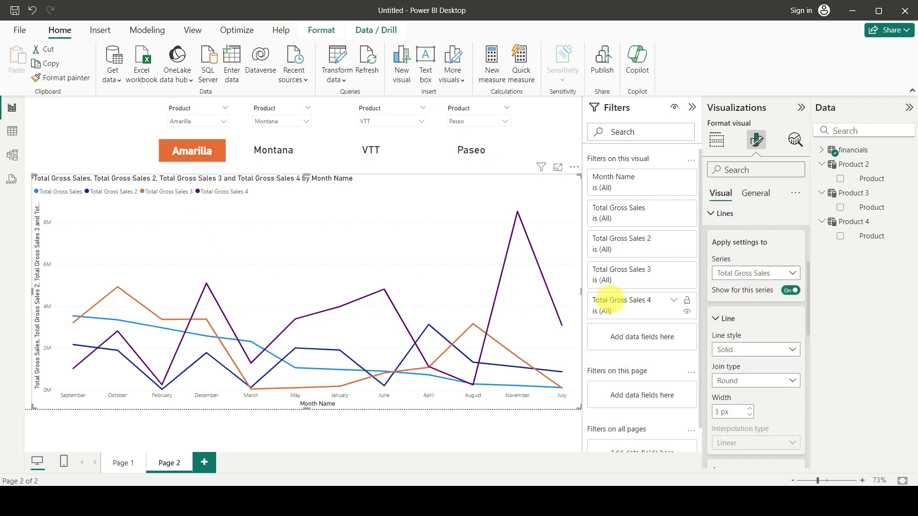
pyautogui.scroll(-4, 777, 324)
pyautogui.click(717, 293)
pyautogui.scroll(-2, 718, 294)
pyautogui.click(723, 263)
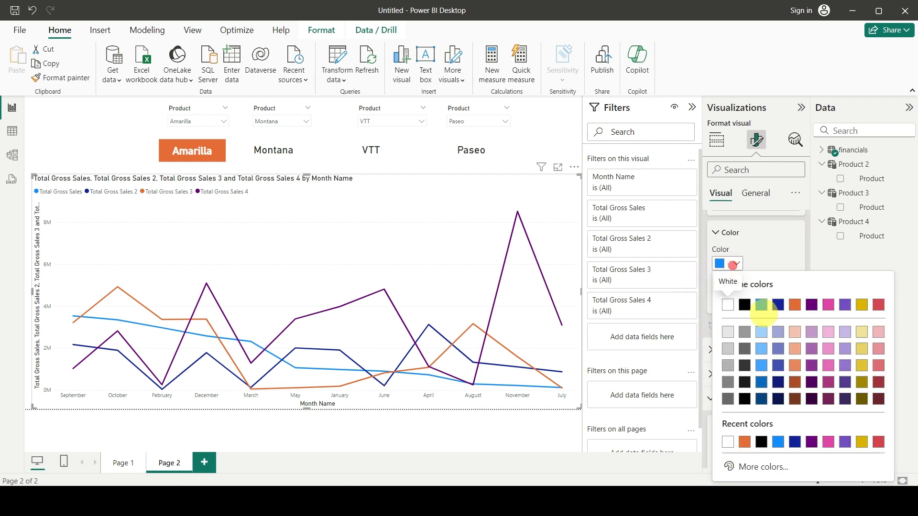
pyautogui.click(763, 467)
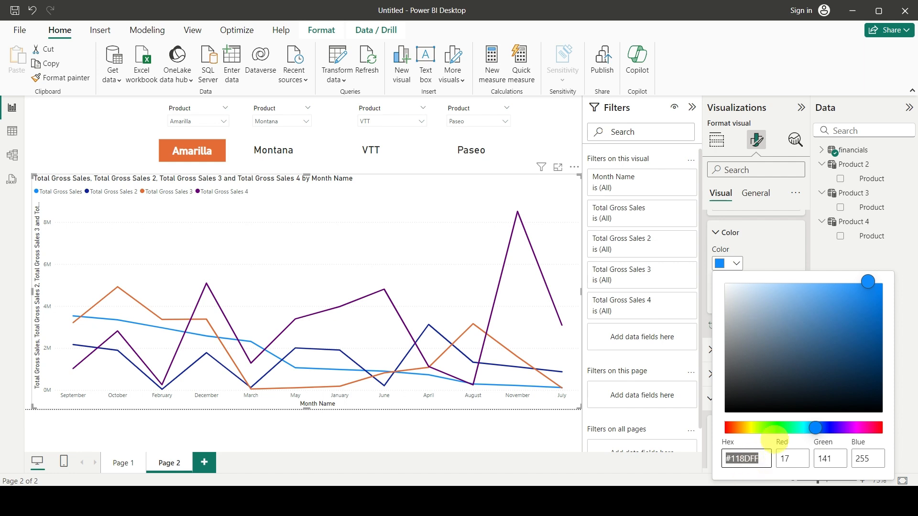
pyautogui.hotkey('ctrl', 'v')
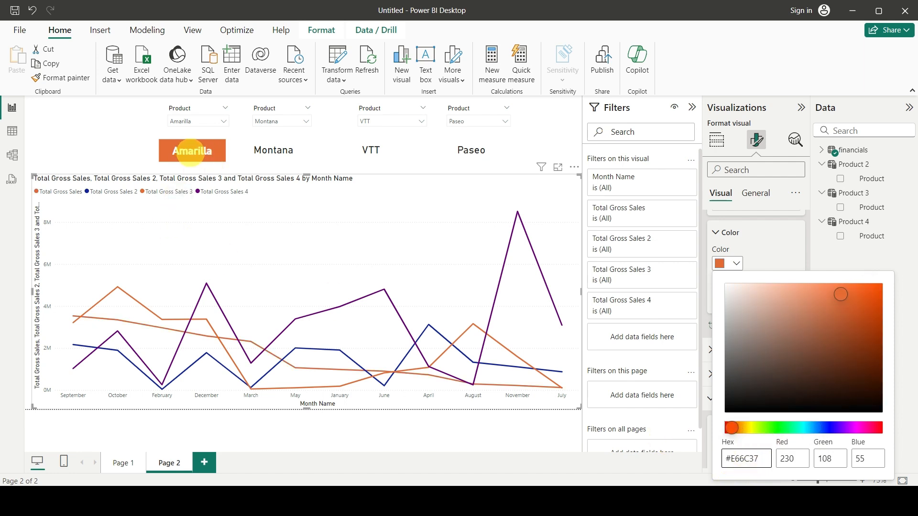
pyautogui.click(554, 441)
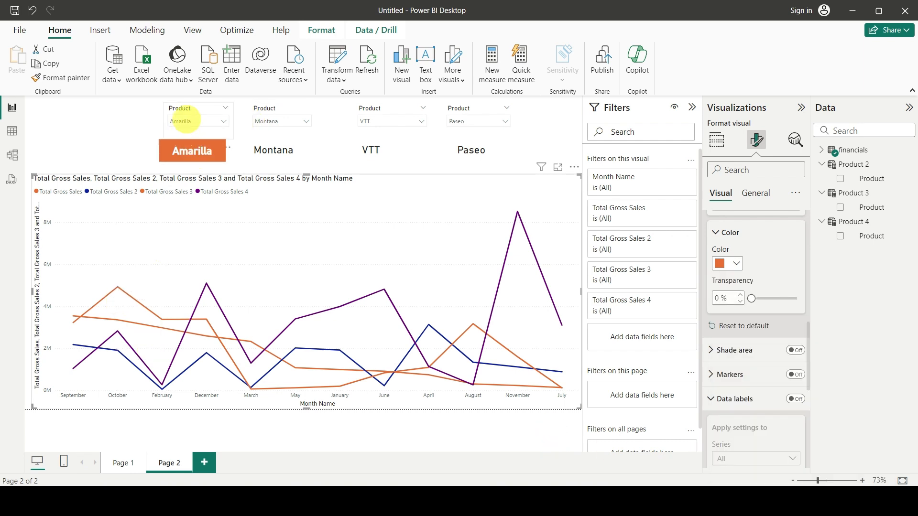
# Select Montana in the first product slicer.
pyautogui.click(182, 121)
pyautogui.click(182, 159)
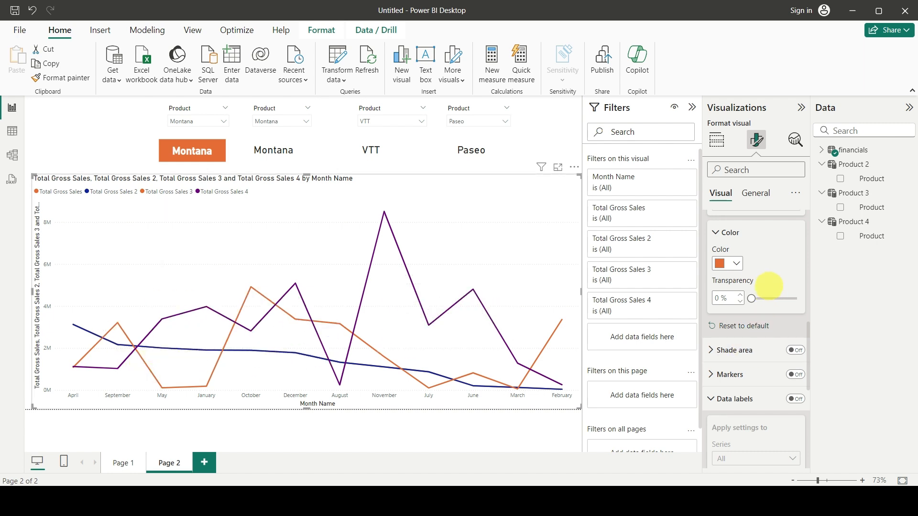
pyautogui.scroll(3, 754, 280)
# Set the background of the card beneath the second slicer to gold #D9B300 and copy that hex code.
pyautogui.click(275, 150)
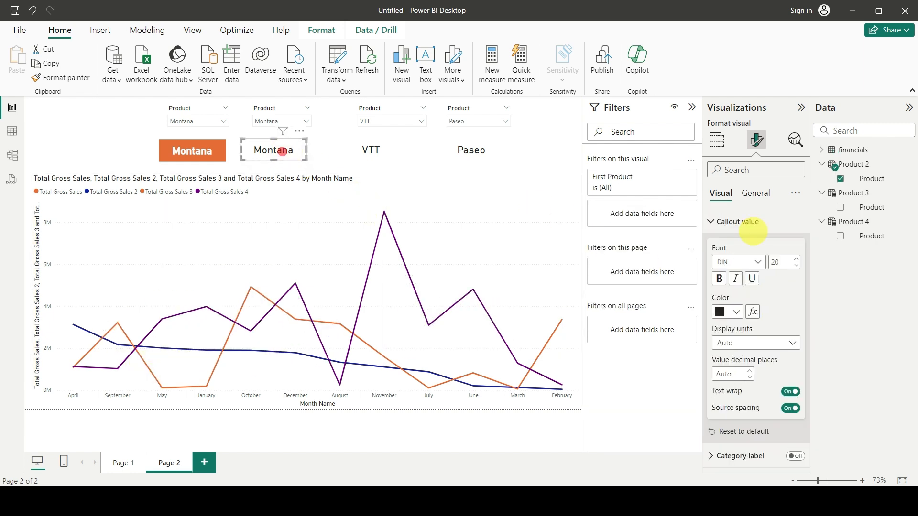
pyautogui.click(753, 193)
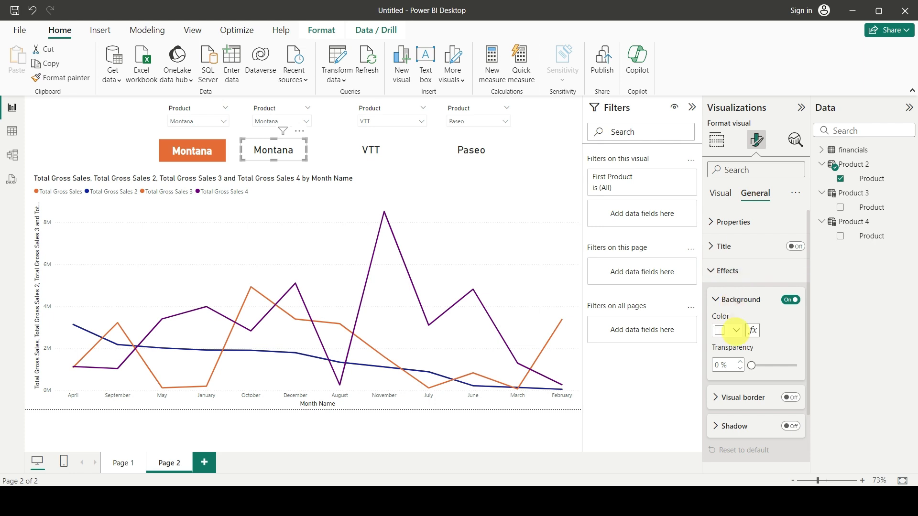
pyautogui.click(735, 331)
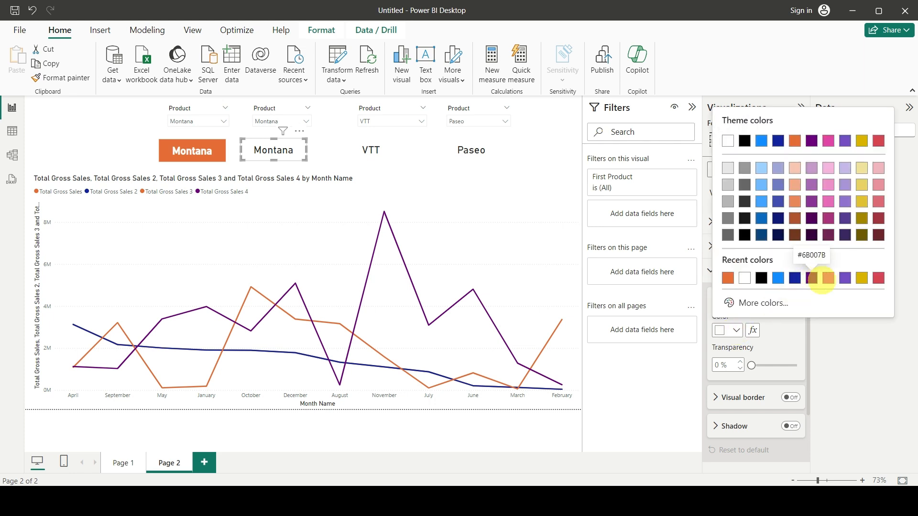
pyautogui.click(863, 279)
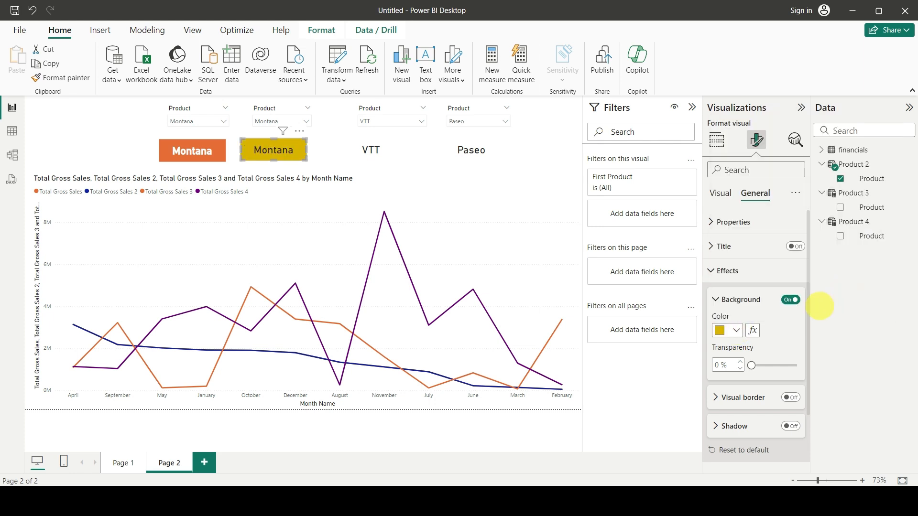
pyautogui.click(735, 330)
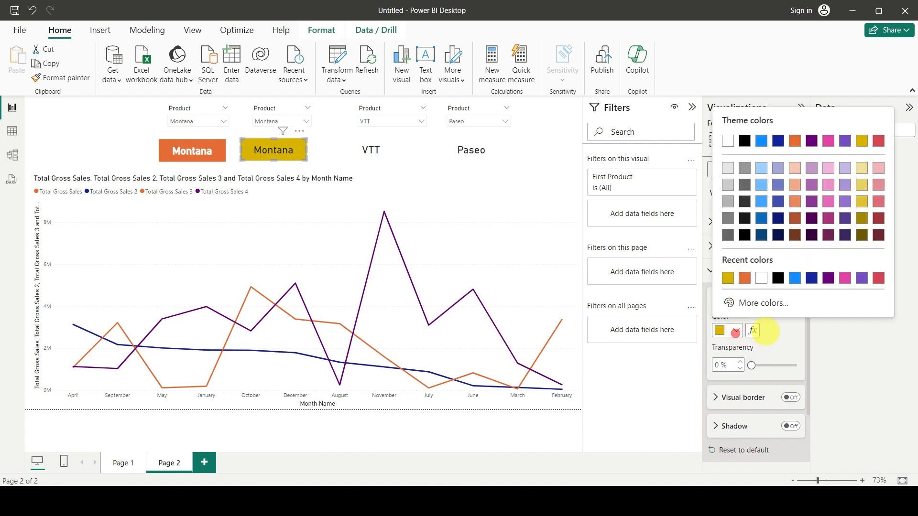
pyautogui.click(768, 303)
pyautogui.hotkey('ctrl', 'c')
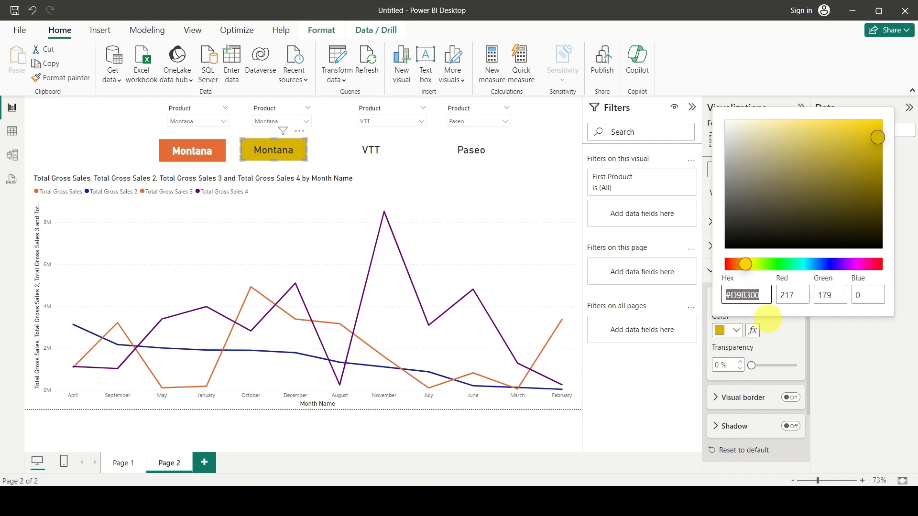
pyautogui.click(769, 318)
# Make the second card's callout value white and bold.
pyautogui.click(720, 191)
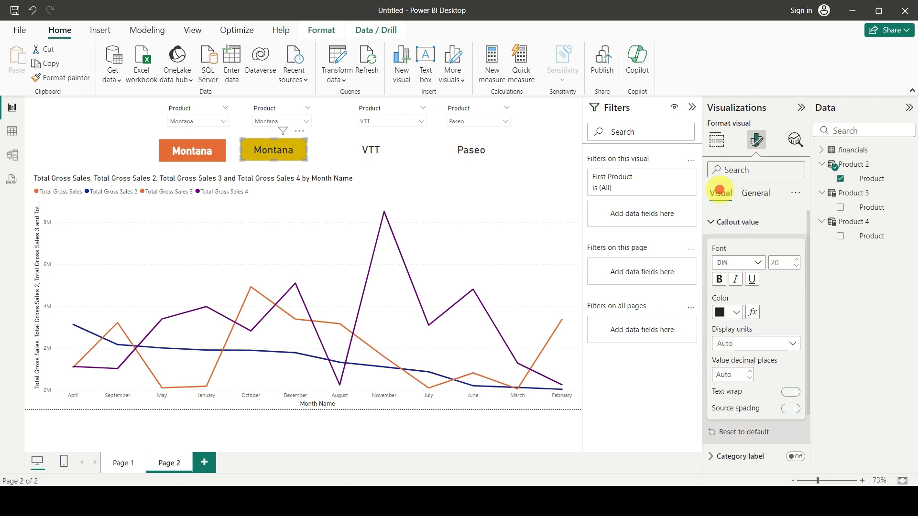
pyautogui.click(735, 312)
pyautogui.click(762, 259)
pyautogui.click(719, 280)
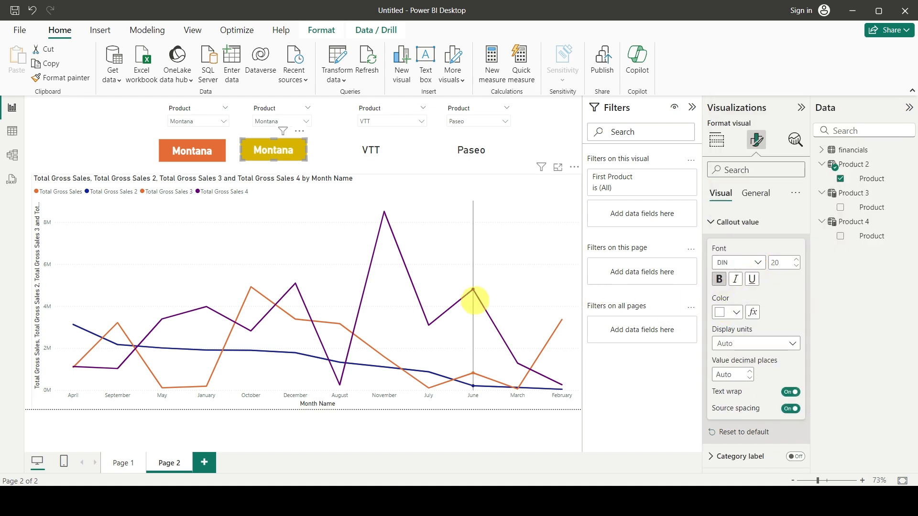
# Set the line colour of the Total Gross Sales 2 series in the line chart to the copied gold hex code #D9B300.
pyautogui.click(513, 267)
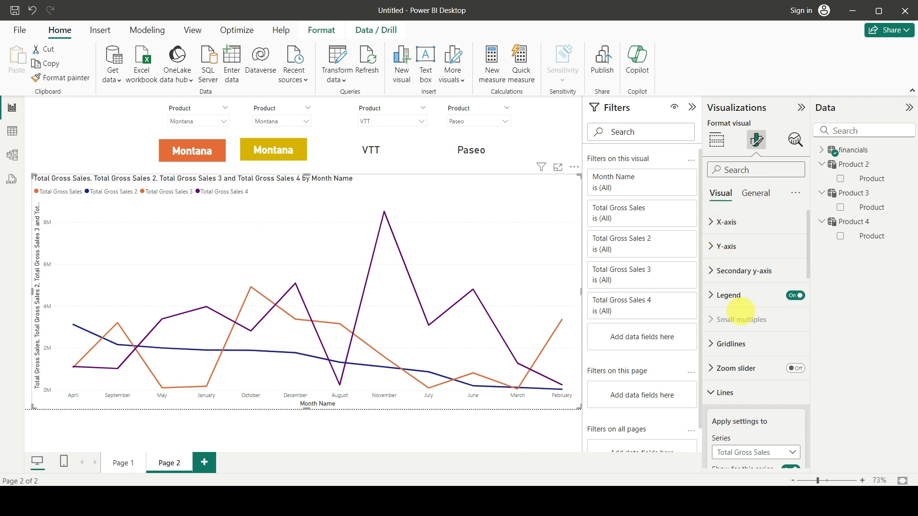
pyautogui.scroll(-4, 775, 297)
pyautogui.click(742, 272)
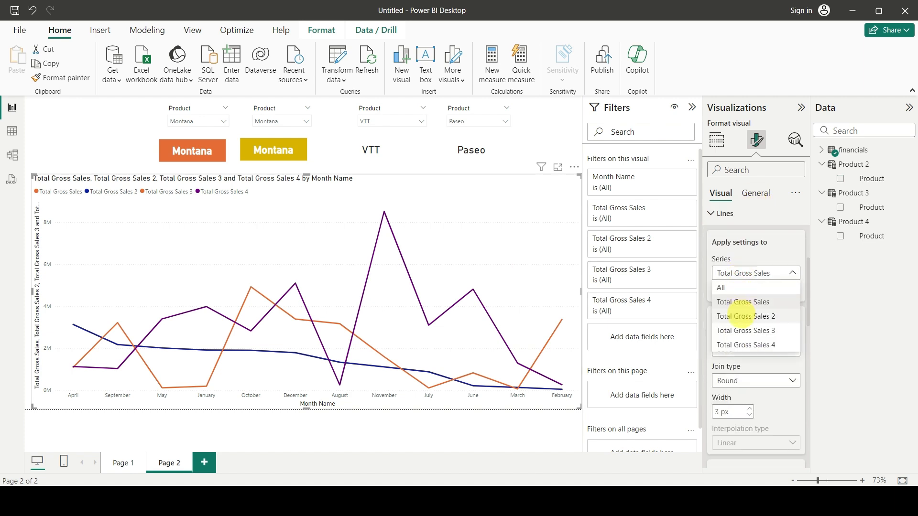
pyautogui.click(742, 310)
pyautogui.scroll(-3, 741, 336)
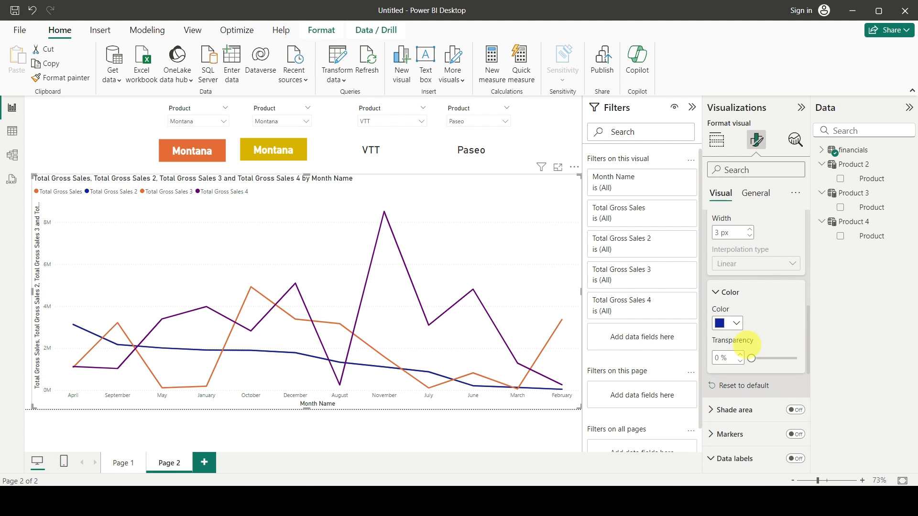
pyautogui.click(728, 323)
pyautogui.click(750, 297)
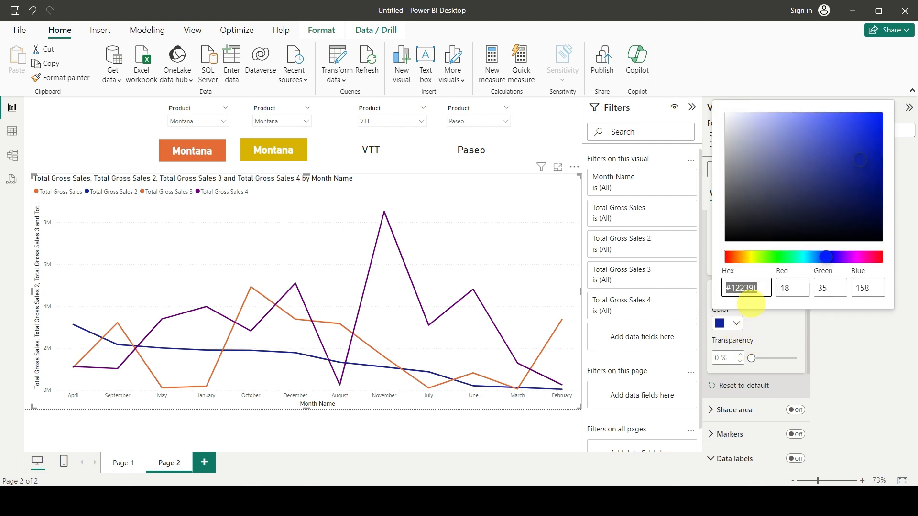
pyautogui.hotkey('ctrl', 'v')
pyautogui.click(531, 453)
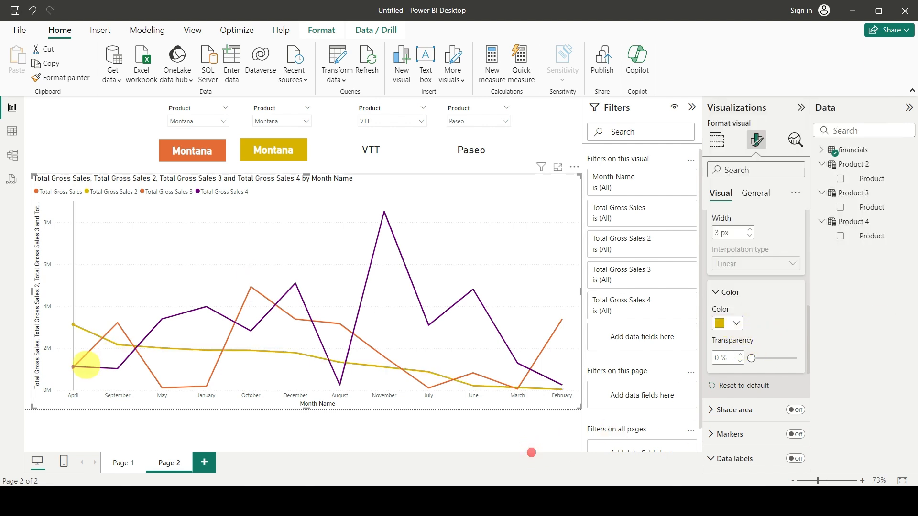
pyautogui.moveTo(198, 354)
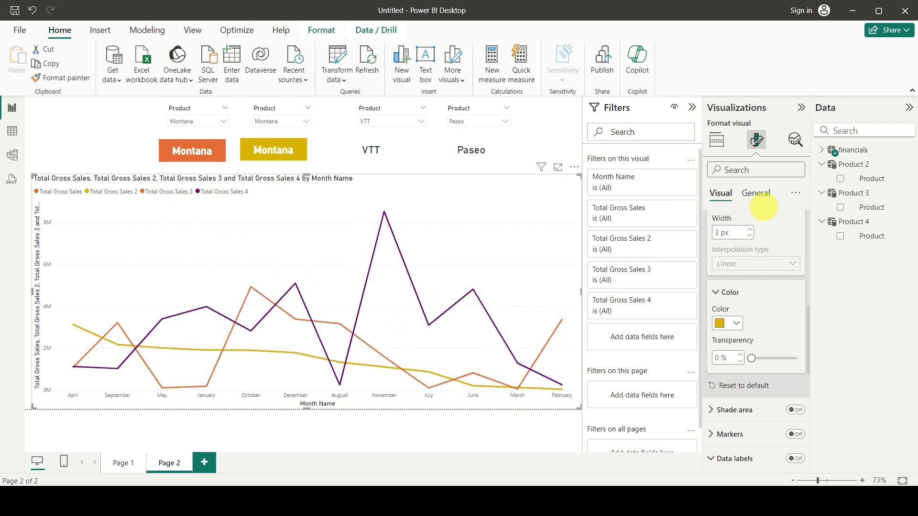
# Turn off the title and the legend of the line chart.
pyautogui.scroll(6, 735, 284)
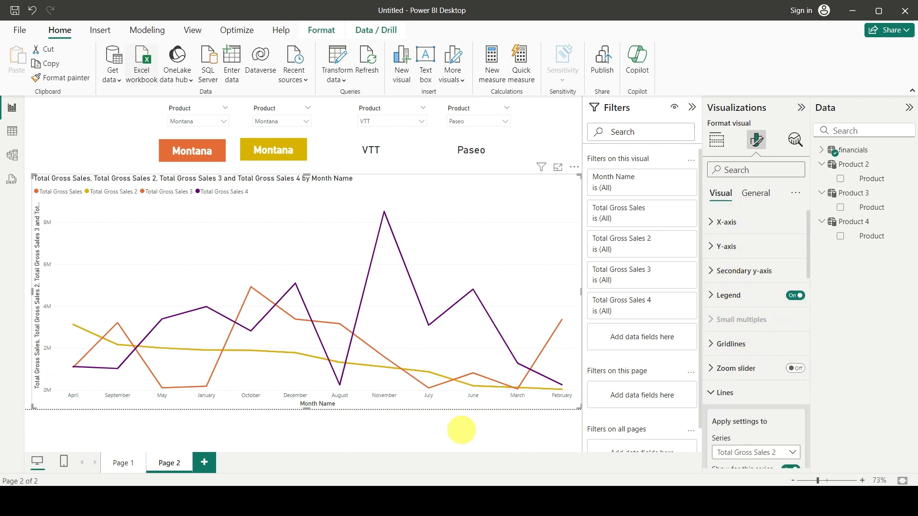
pyautogui.click(757, 194)
pyautogui.click(795, 246)
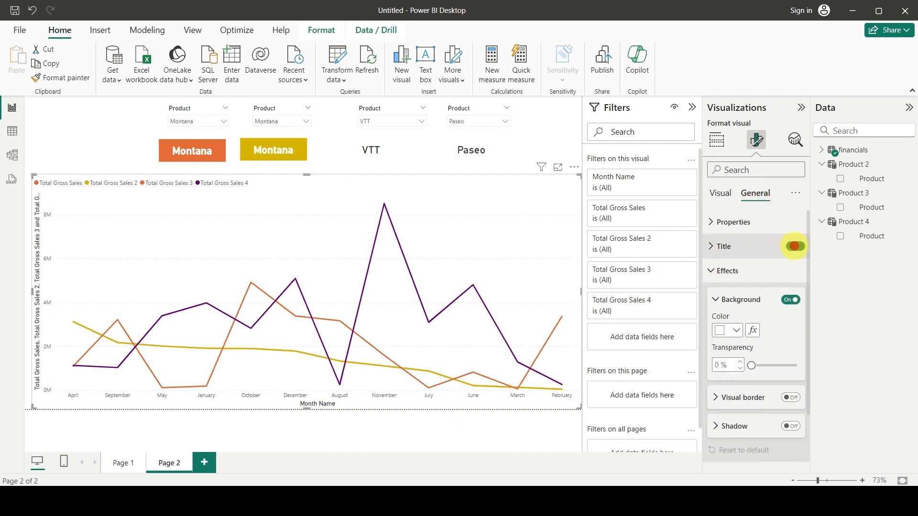
pyautogui.click(721, 193)
pyautogui.scroll(-3, 755, 277)
pyautogui.click(712, 266)
pyautogui.scroll(-2, 756, 301)
pyautogui.scroll(2, 732, 293)
pyautogui.scroll(-5, 730, 306)
pyautogui.scroll(6, 731, 315)
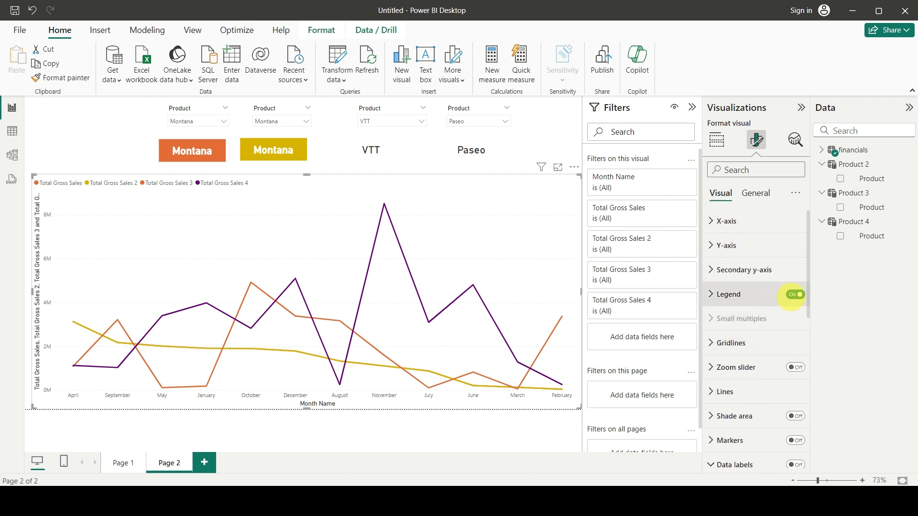
pyautogui.click(795, 294)
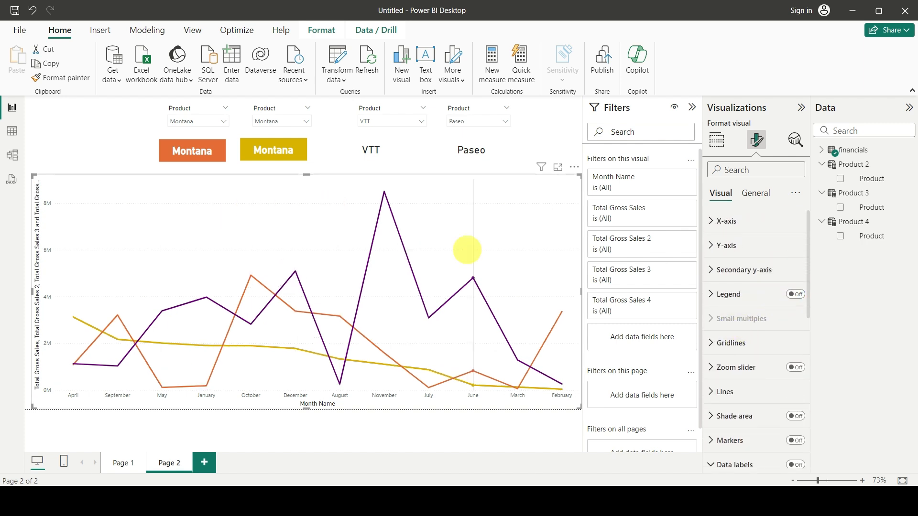
# Move the four product-name cards down into a row across the upper part of the line chart.
pyautogui.moveTo(201, 156); pyautogui.dragTo(172, 196)
pyautogui.moveTo(263, 154); pyautogui.dragTo(231, 198)
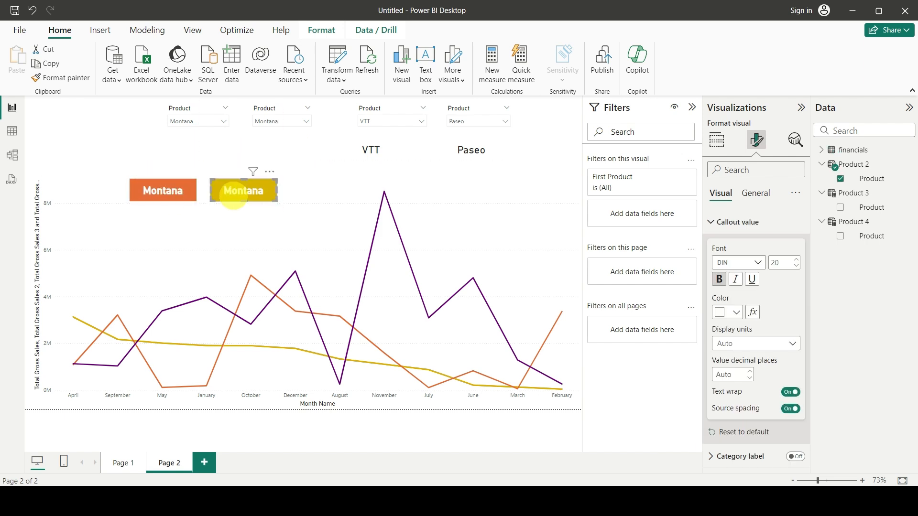
pyautogui.moveTo(382, 151); pyautogui.dragTo(331, 201)
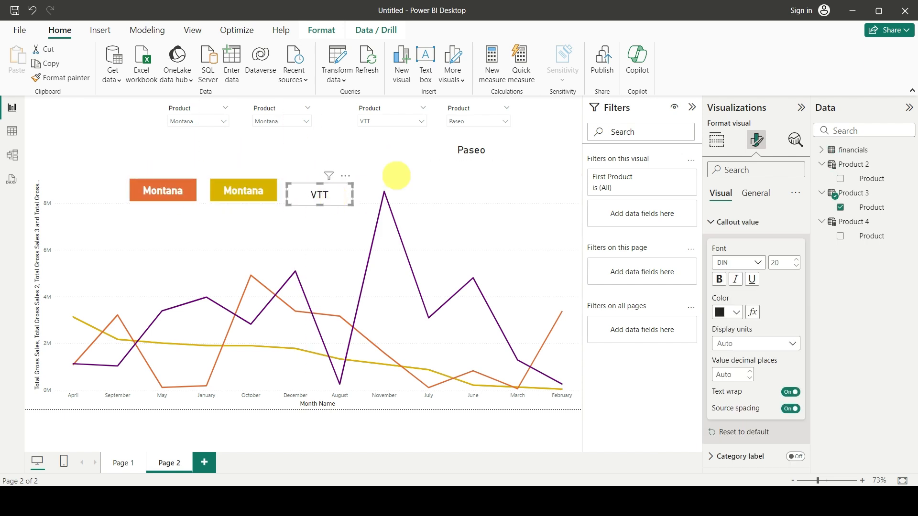
pyautogui.moveTo(480, 150); pyautogui.dragTo(440, 194)
pyautogui.moveTo(334, 195); pyautogui.dragTo(332, 190)
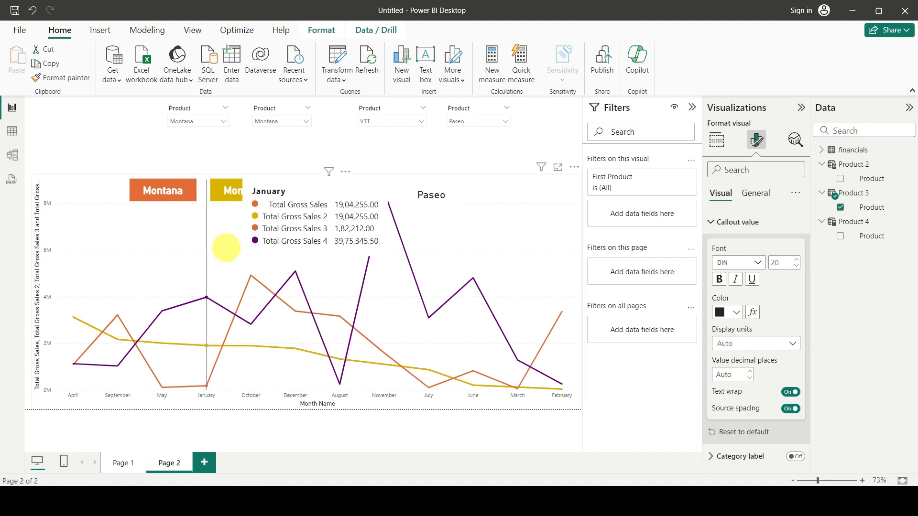
pyautogui.click(158, 197)
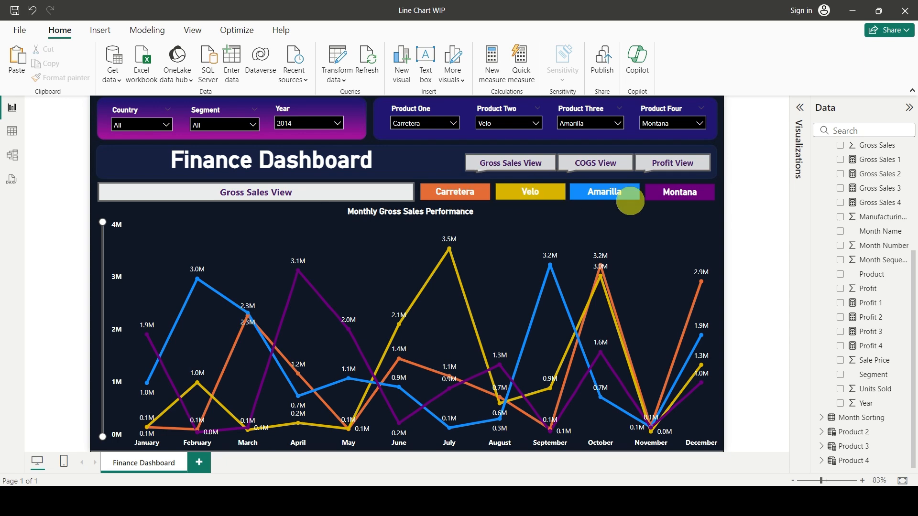
pyautogui.click(77, 286)
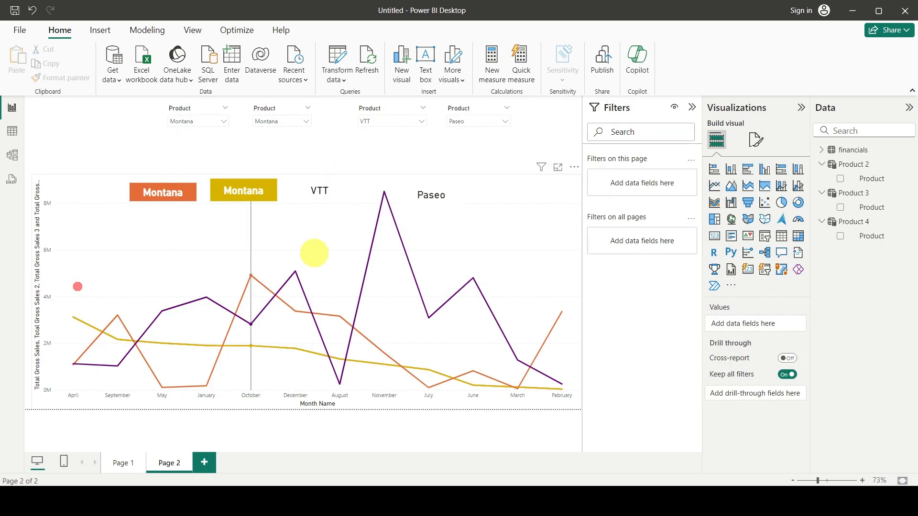